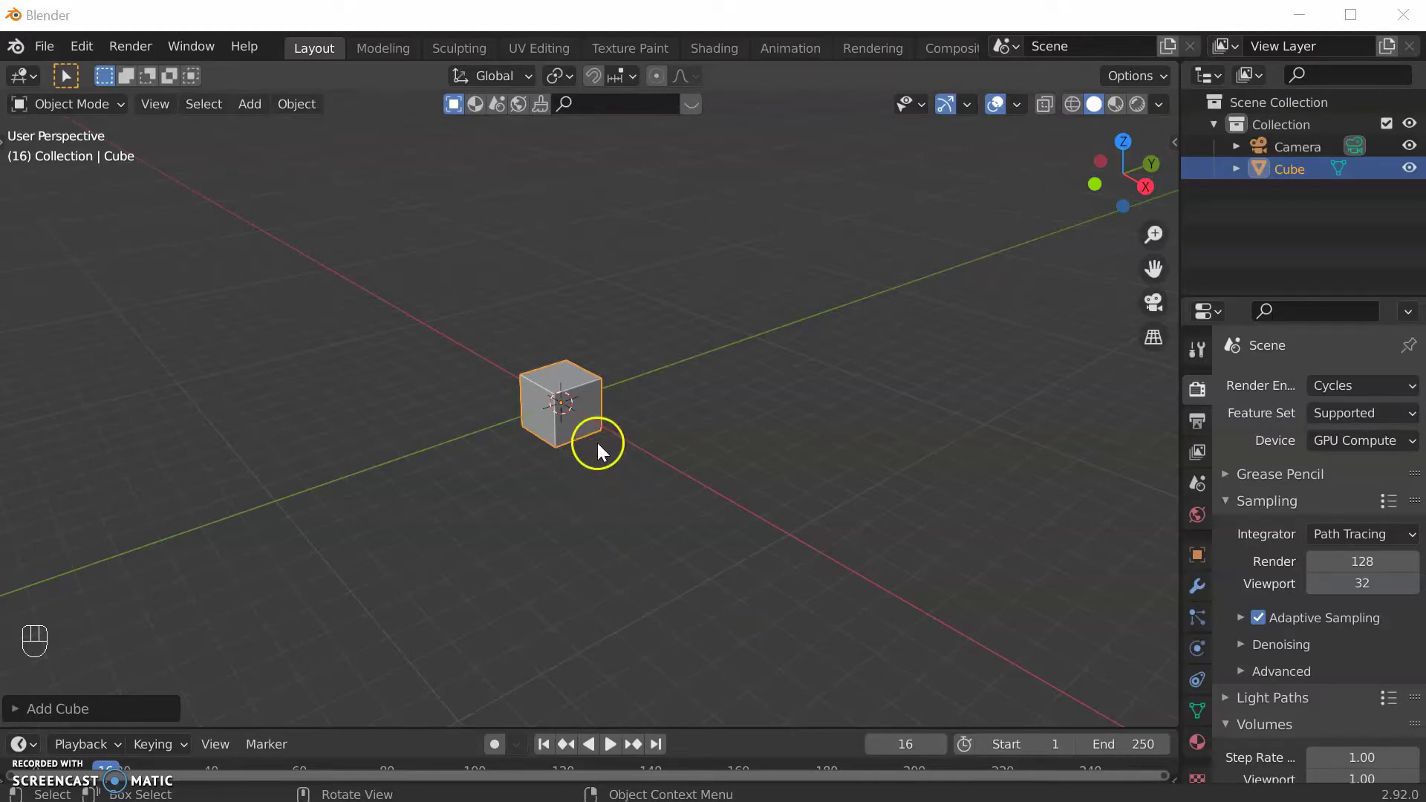
Step: Examine the default cube from several angles and distances
scroll(598, 446, "up", 1)
mouse_move(579, 453)
middle_mouse_down()
mouse_move(714, 454)
mouse_move(571, 449)
middle_mouse_up()
middle_click_drag(511, 524, 689, 430, "shift")
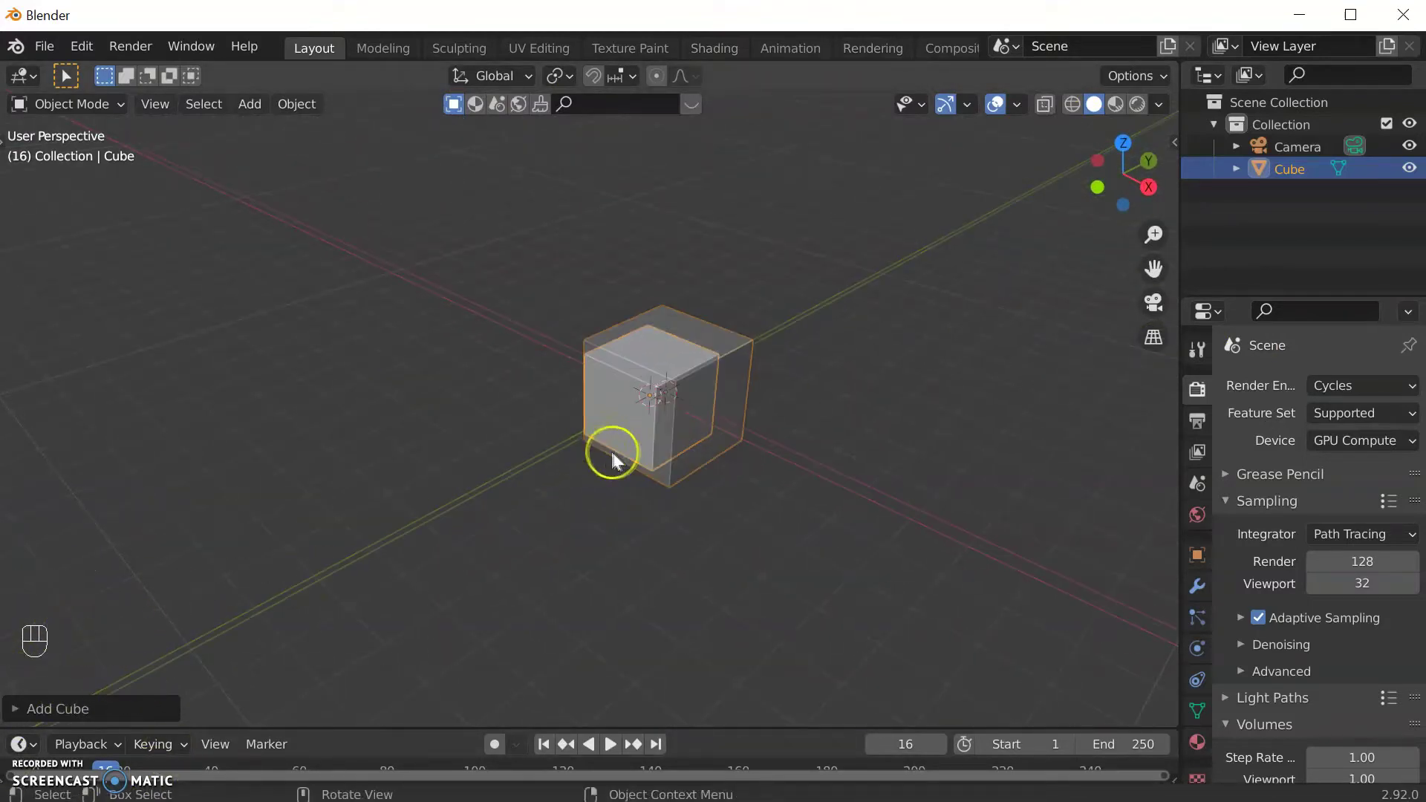
mouse_move(878, 468)
middle_mouse_down("shift")
mouse_move(706, 490)
mouse_move(725, 441)
mouse_move(688, 414)
mouse_move(688, 491)
middle_mouse_up("shift")
scroll(685, 429, "up", 1)
scroll(672, 439, "down", 2)
middle_click_drag(670, 438, 682, 409)
scroll(656, 418, "up", 1)
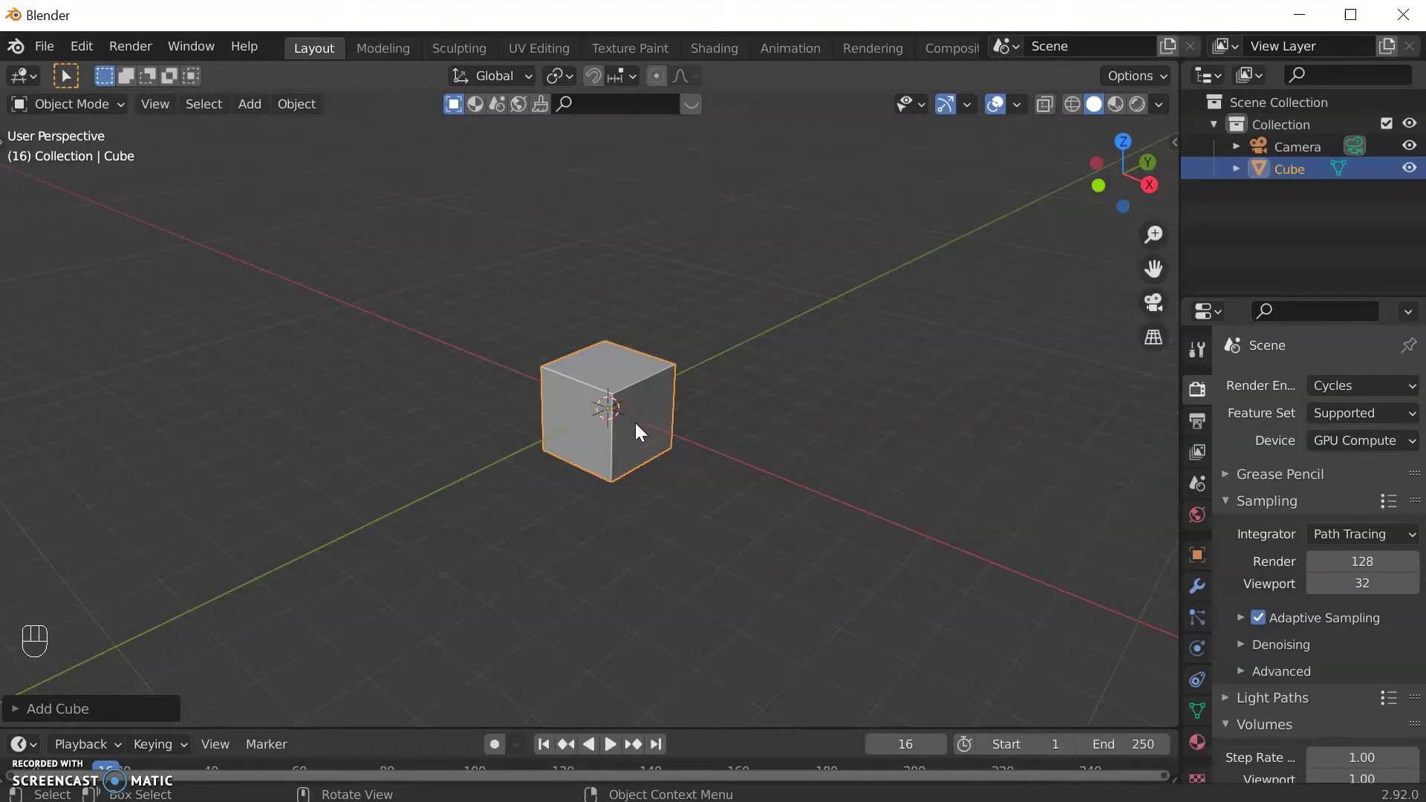
Step: Delete the cube and add a UV sphere mesh in its place
key("Delete")
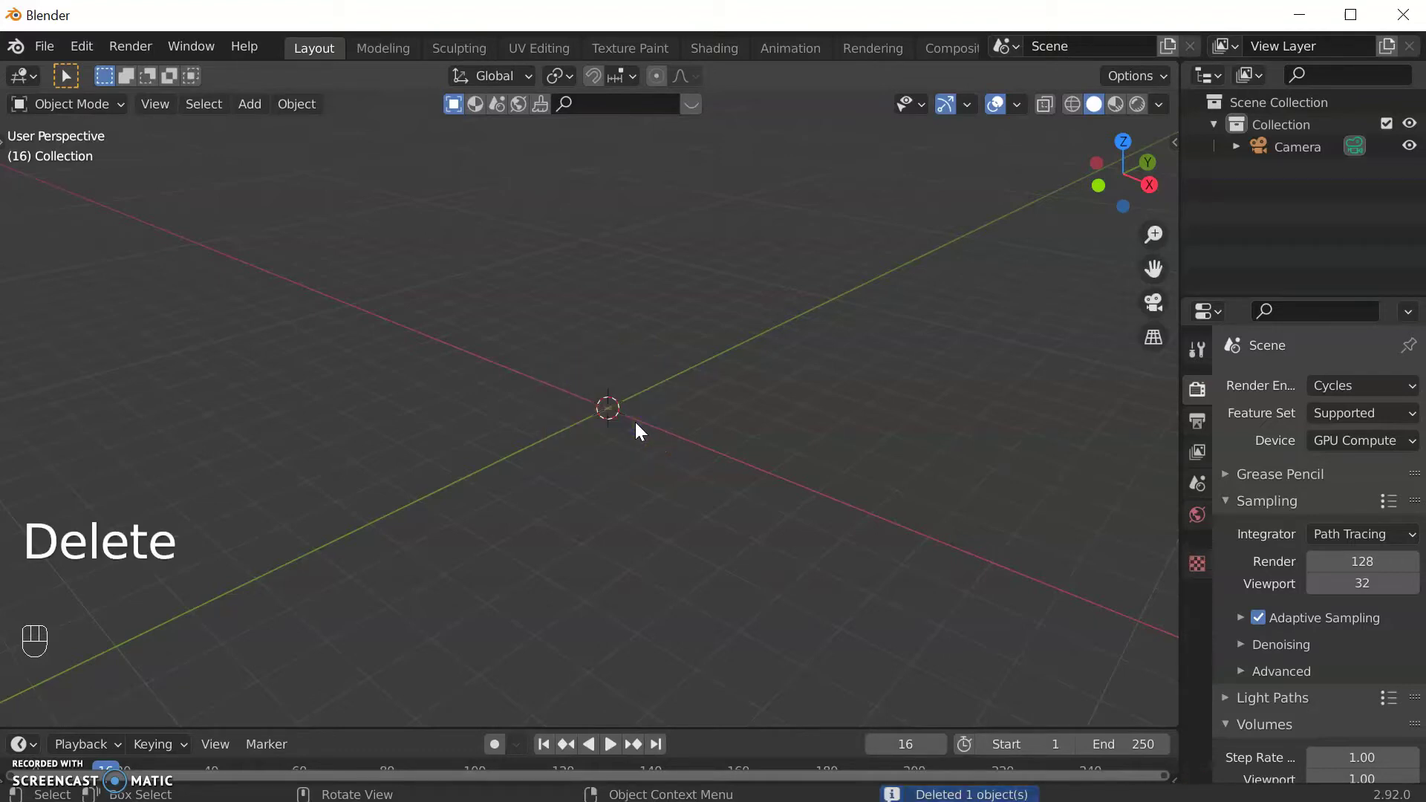
key("shift+a")
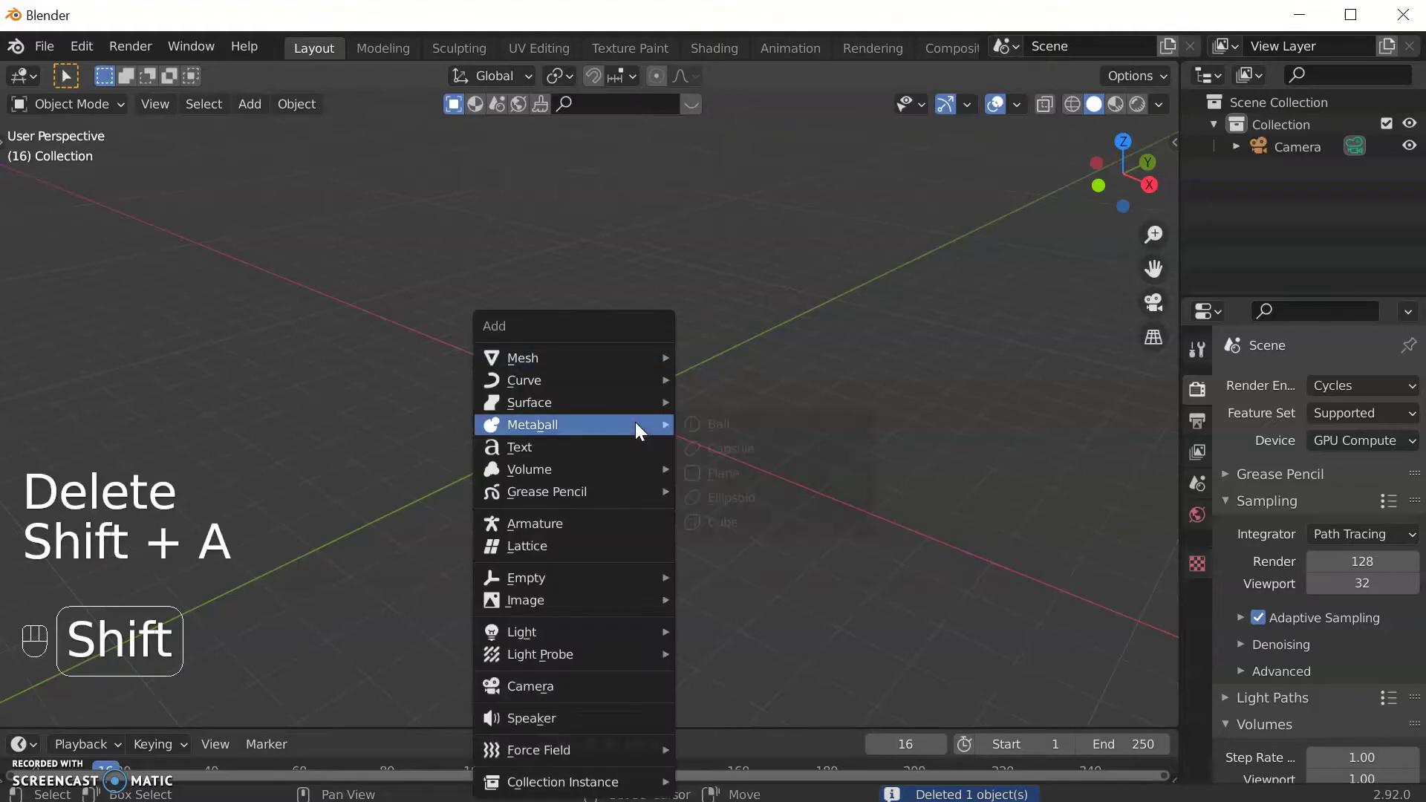
mouse_move(635, 424)
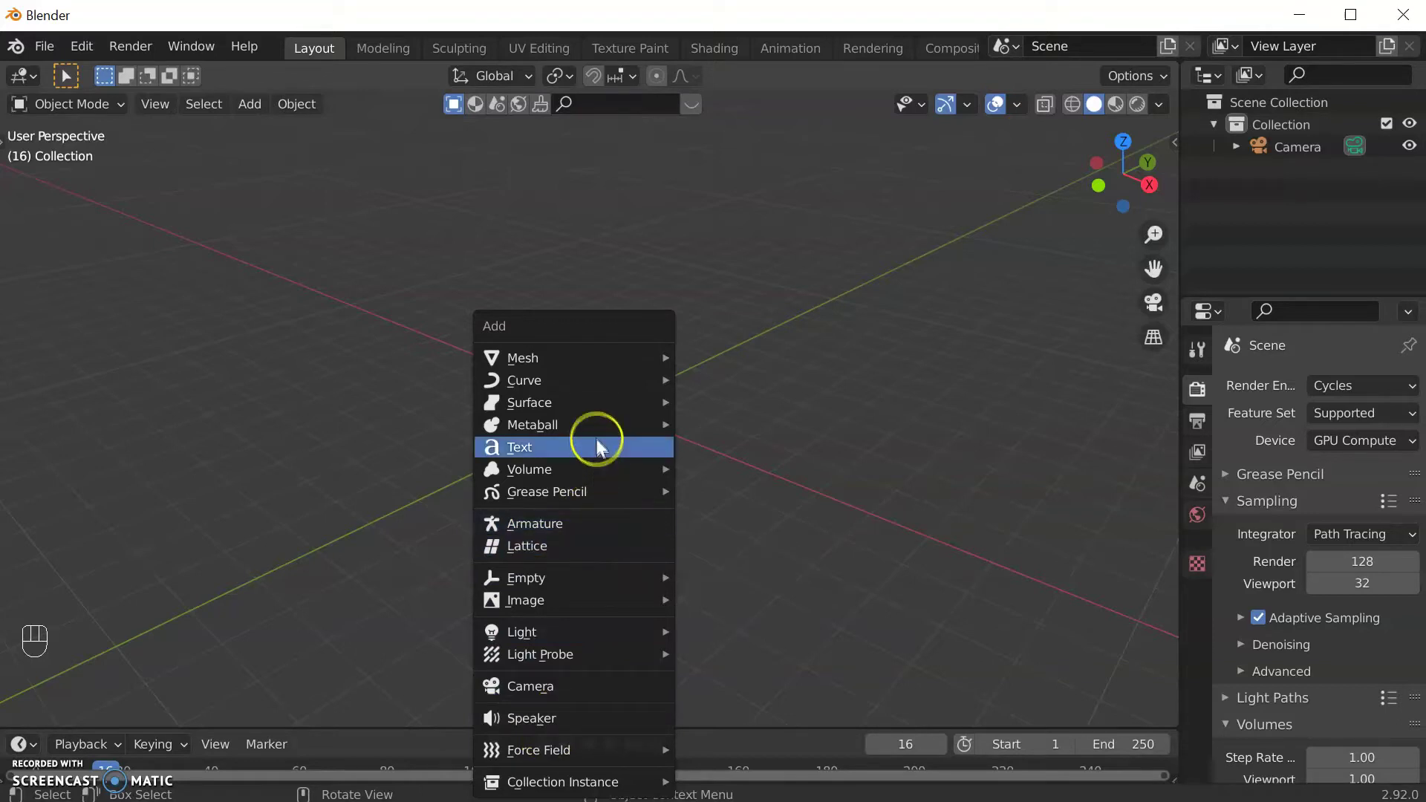
mouse_move(575, 358)
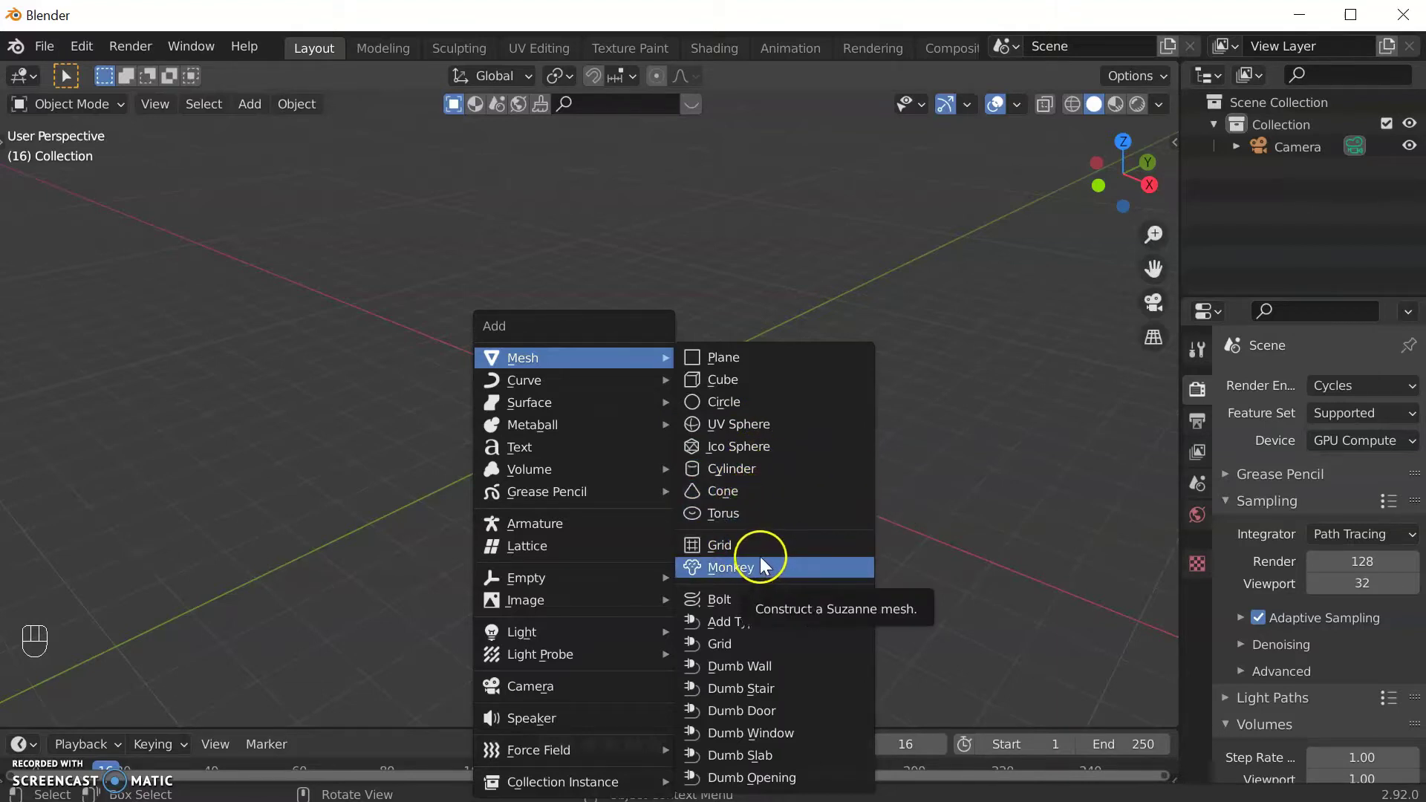
left_click(779, 425)
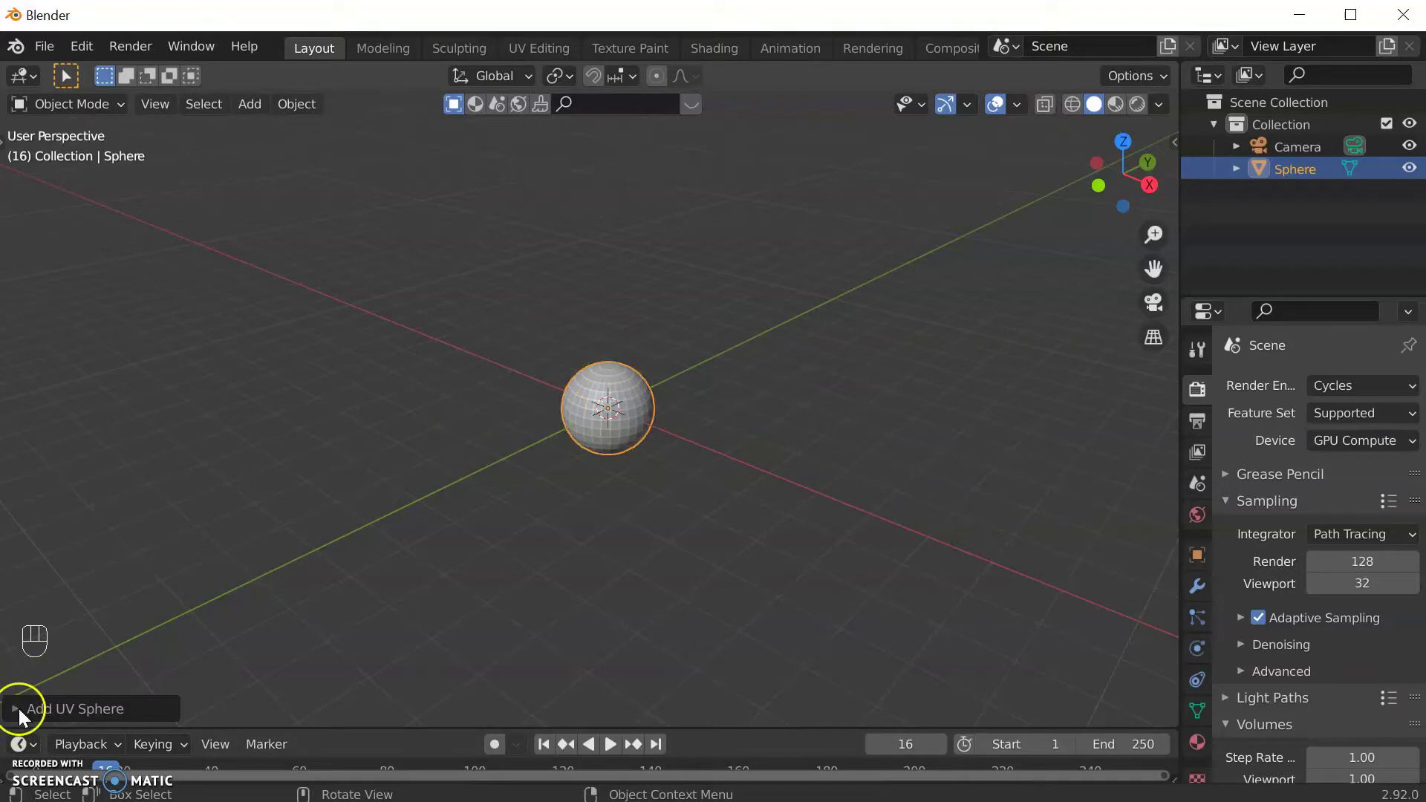
Step: Expand the new UV sphere's creation settings and change its segment count to 33
left_click(16, 710)
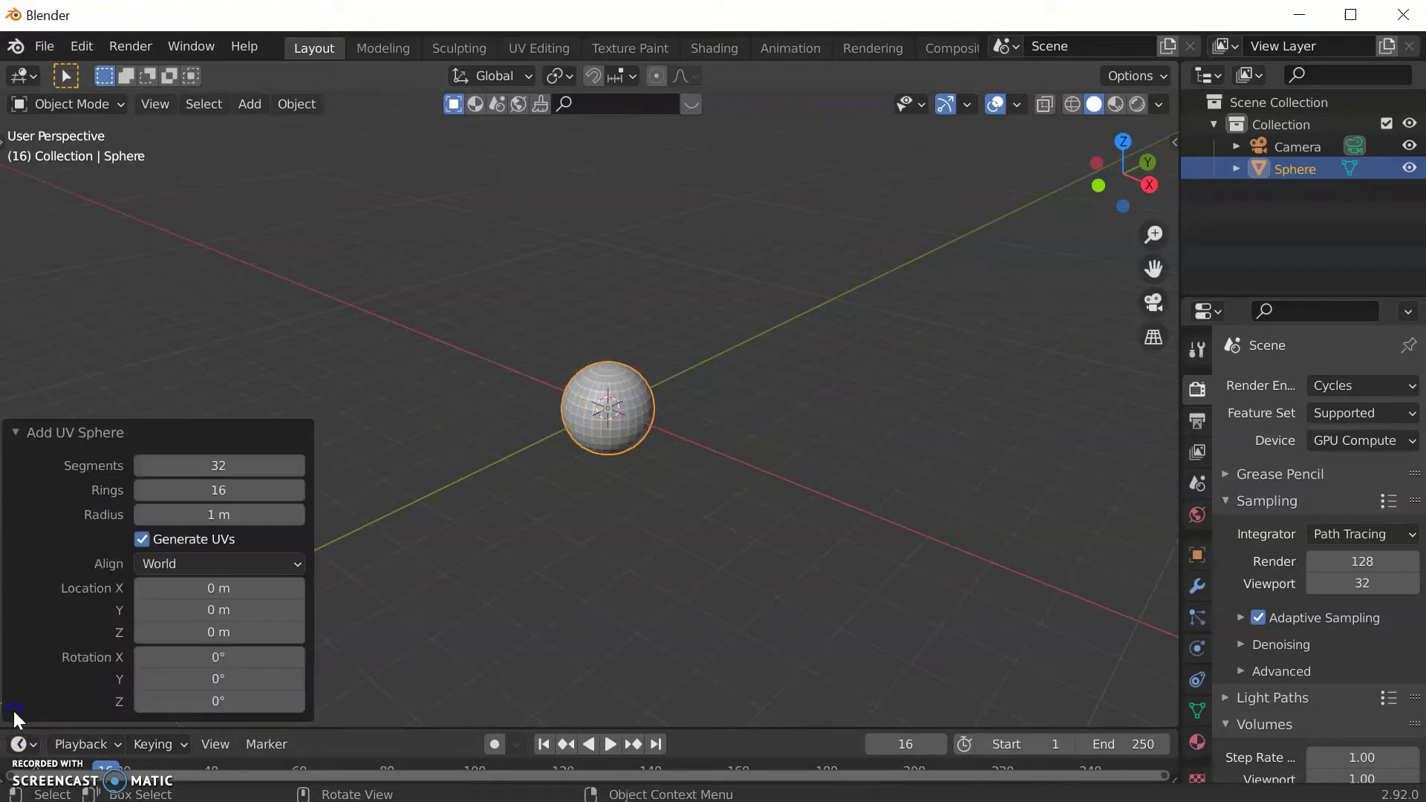
left_click_drag(226, 465, 535, 457)
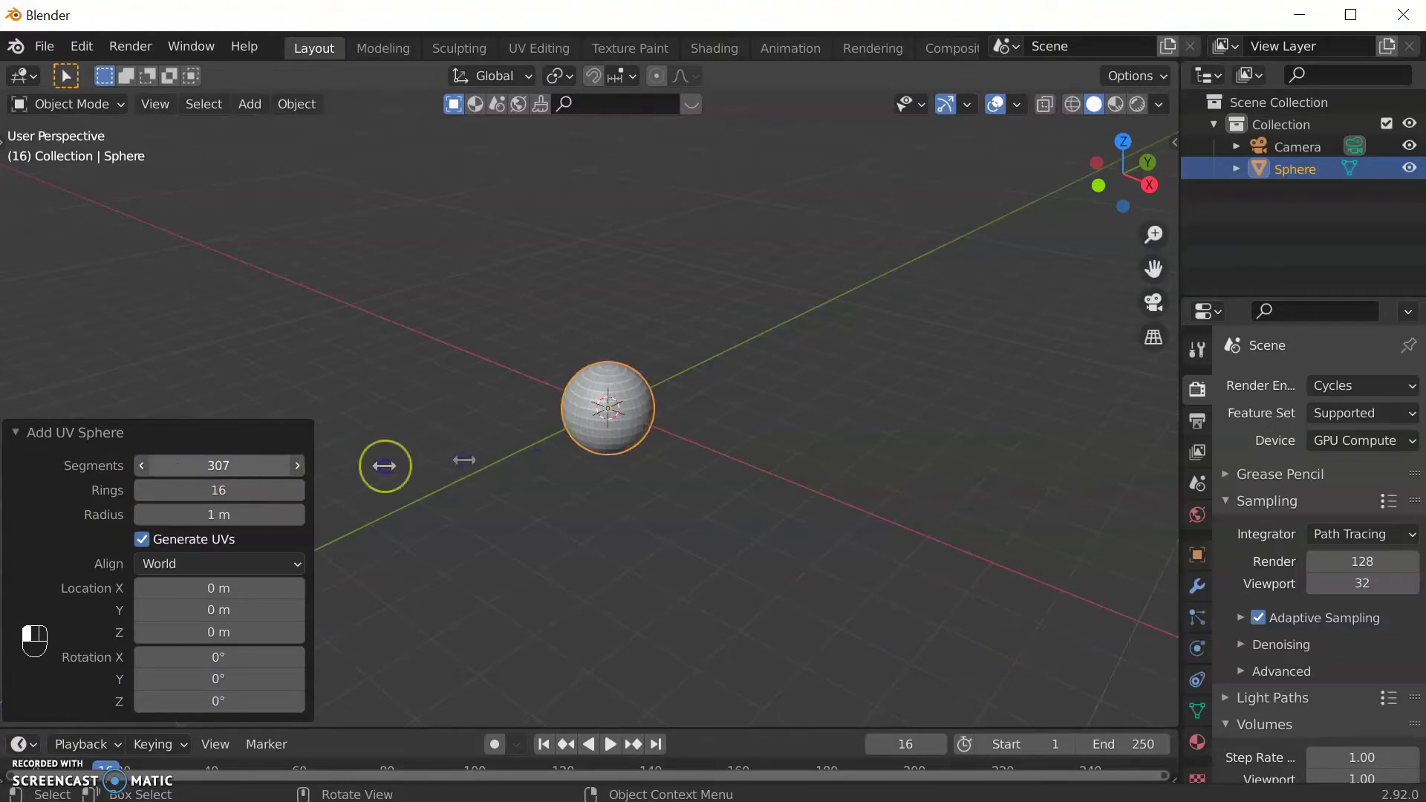
mouse_move(203, 490)
left_mouse_down()
mouse_move(181, 483)
mouse_move(199, 487)
left_mouse_up()
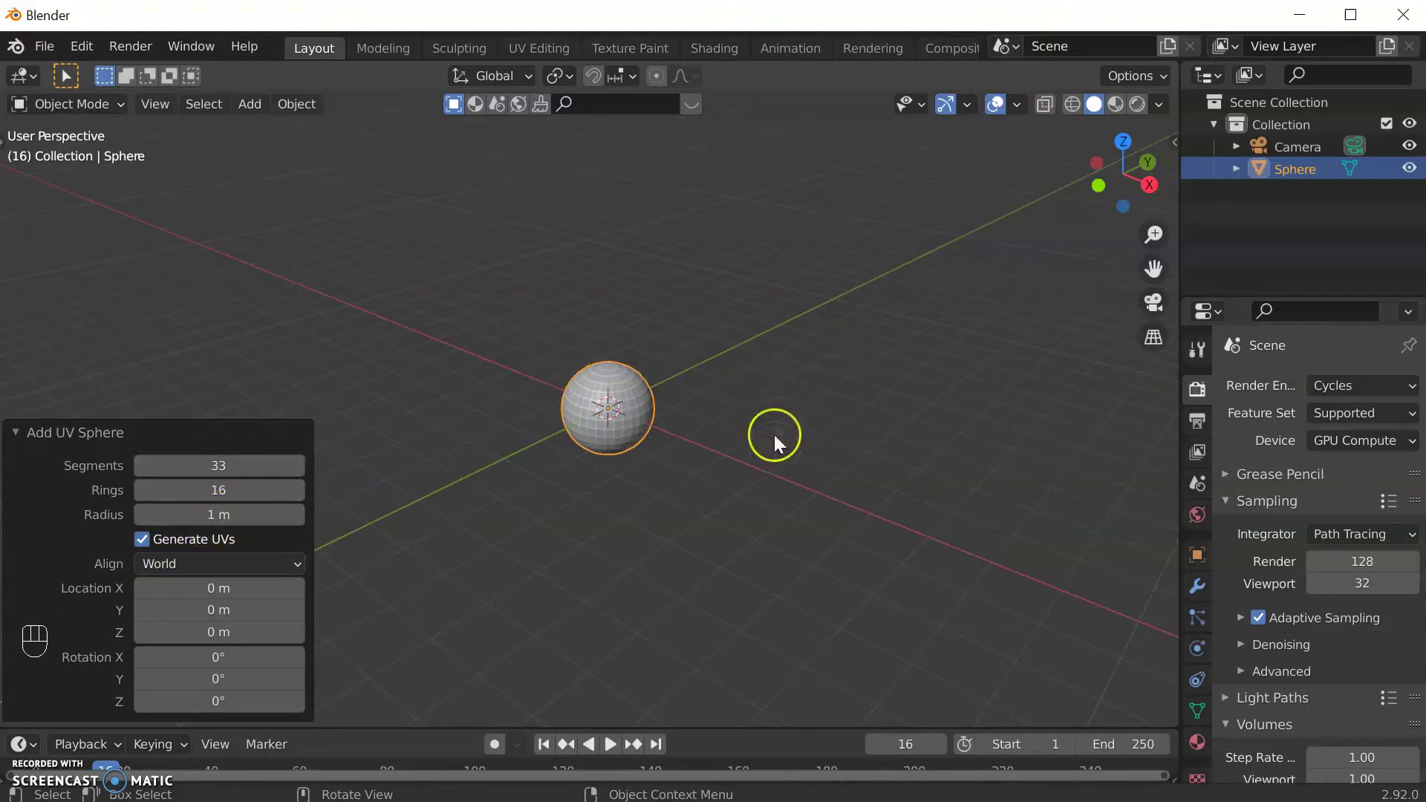
scroll(667, 430, "up", 2)
left_click(783, 500)
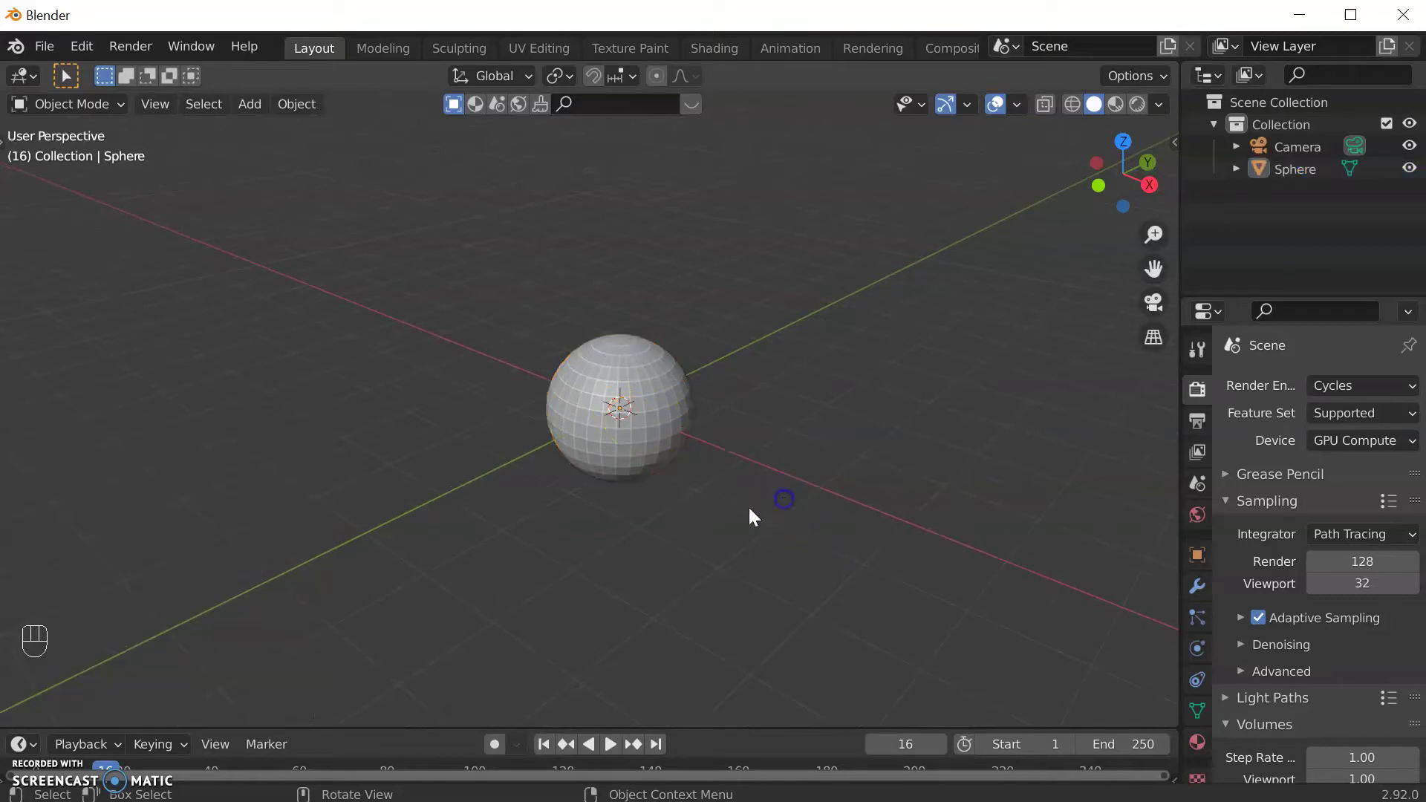
Step: Select the sphere and toggle between Object Mode and Edit Mode, finishing in Edit Mode
scroll(636, 450, "up", 1)
left_click(649, 508)
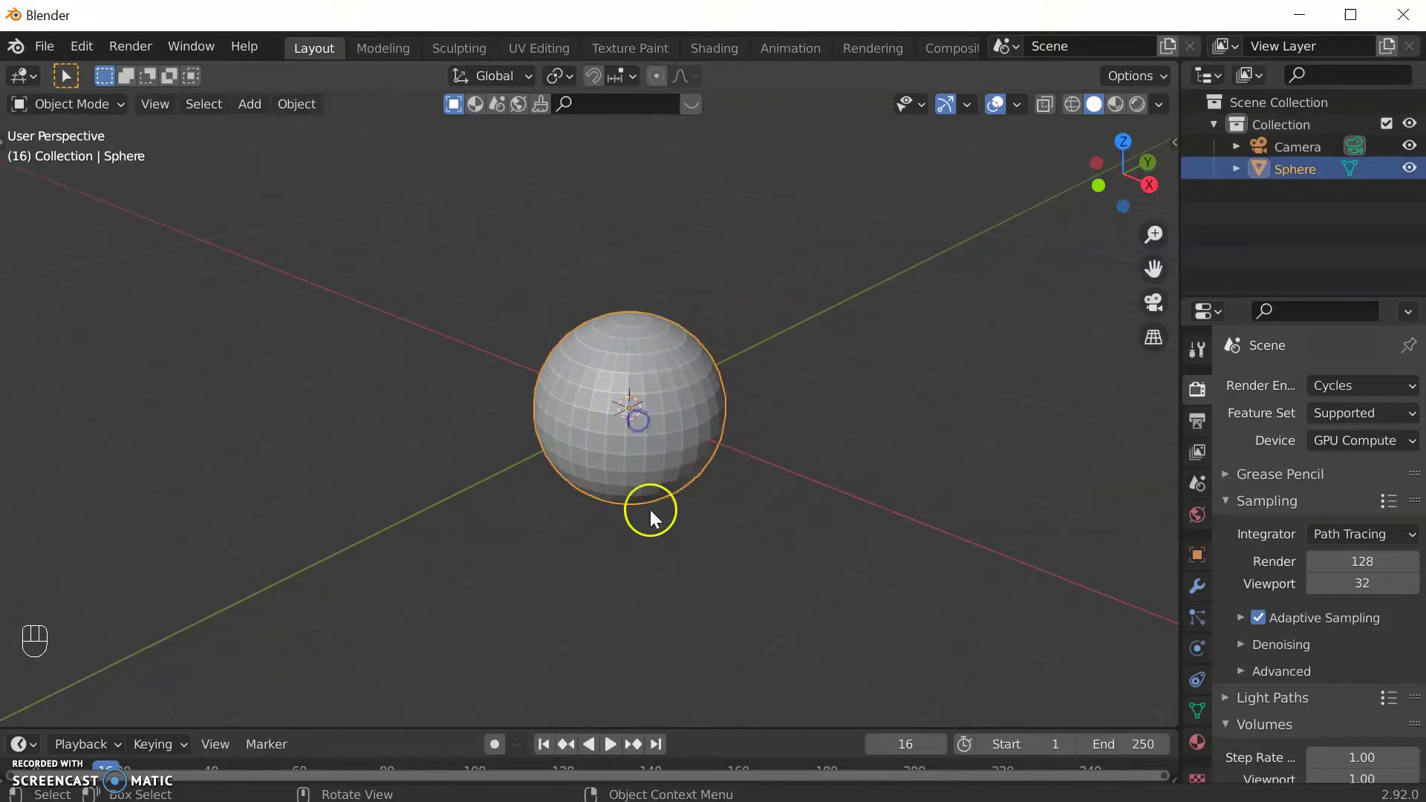
middle_click_drag(636, 442, 631, 444)
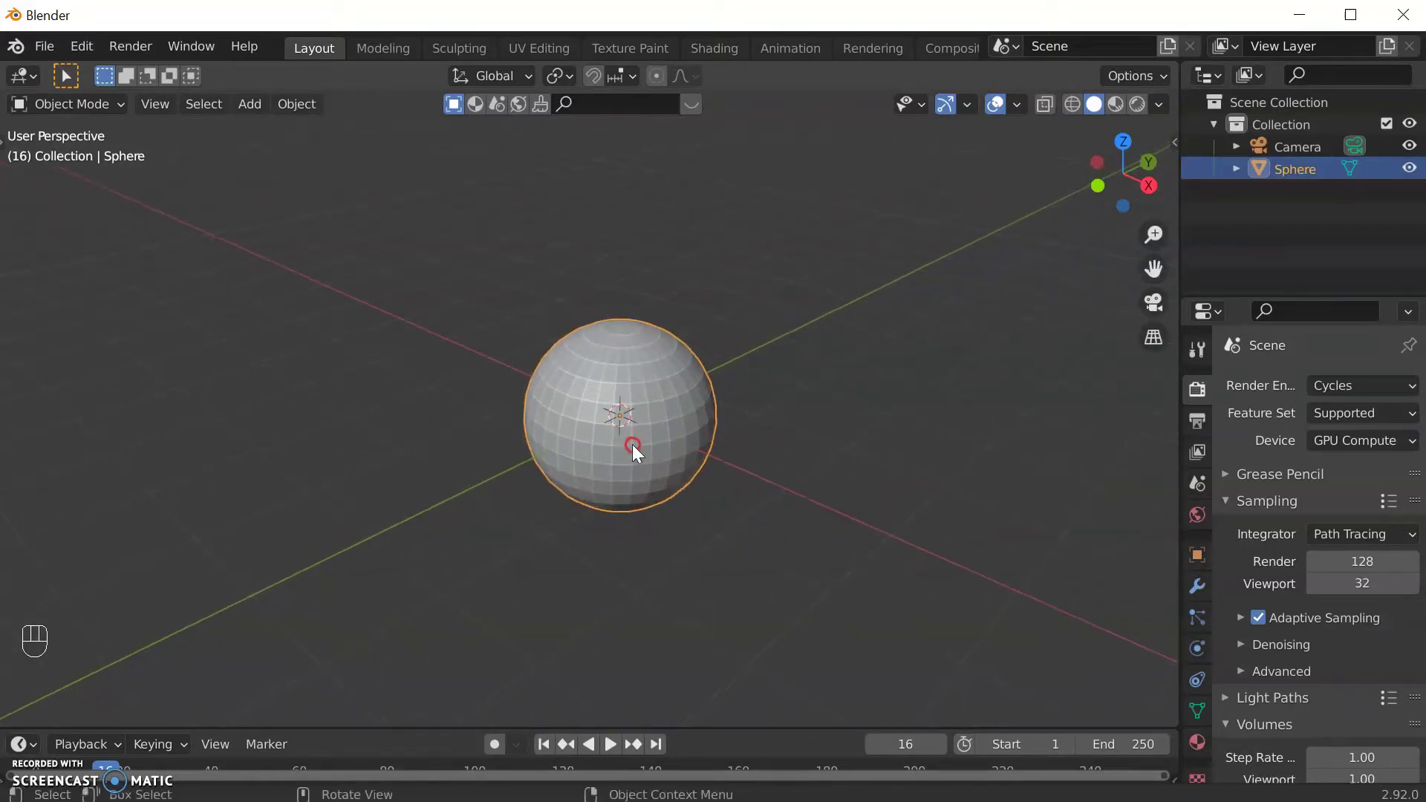
left_click(115, 104)
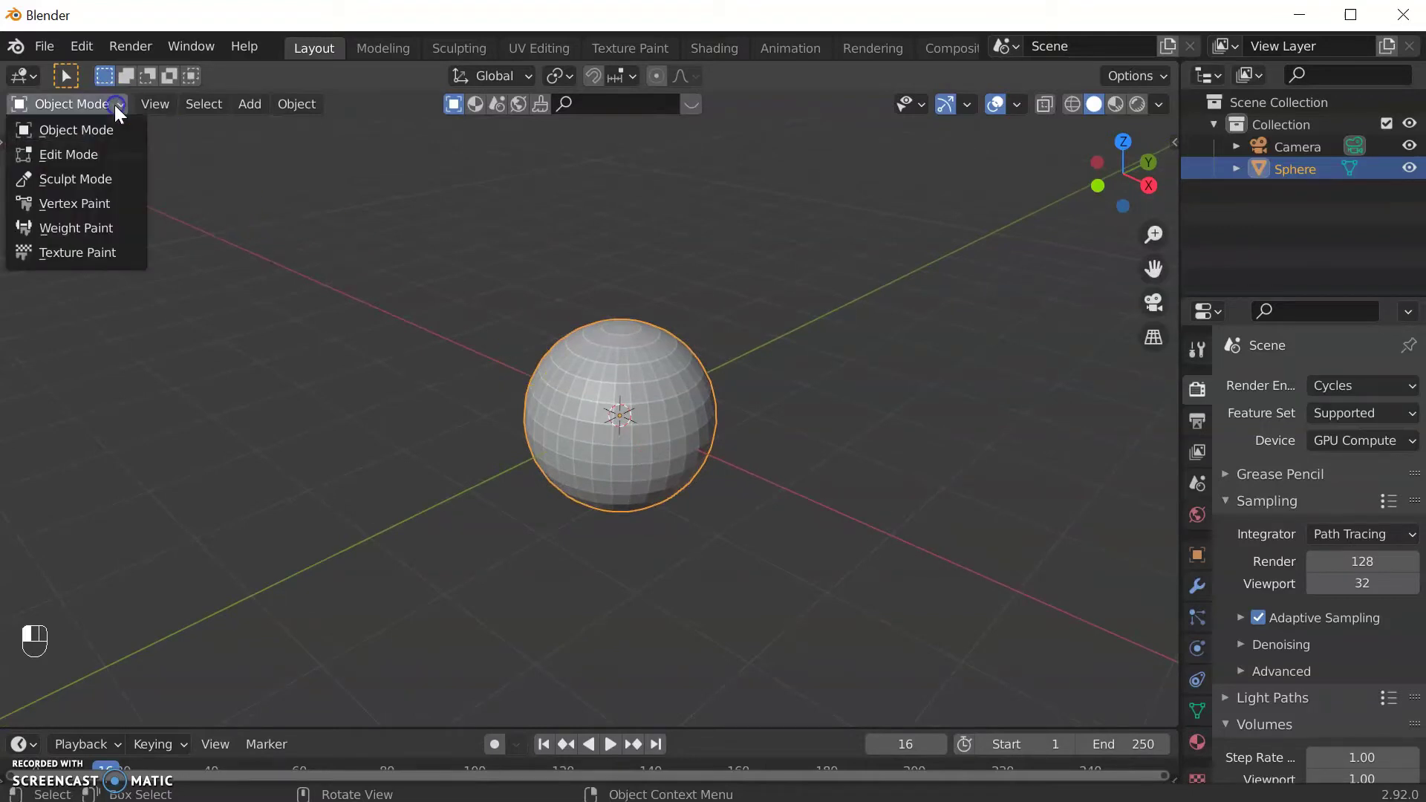
left_click(95, 155)
key("Tab")
key("Tab")
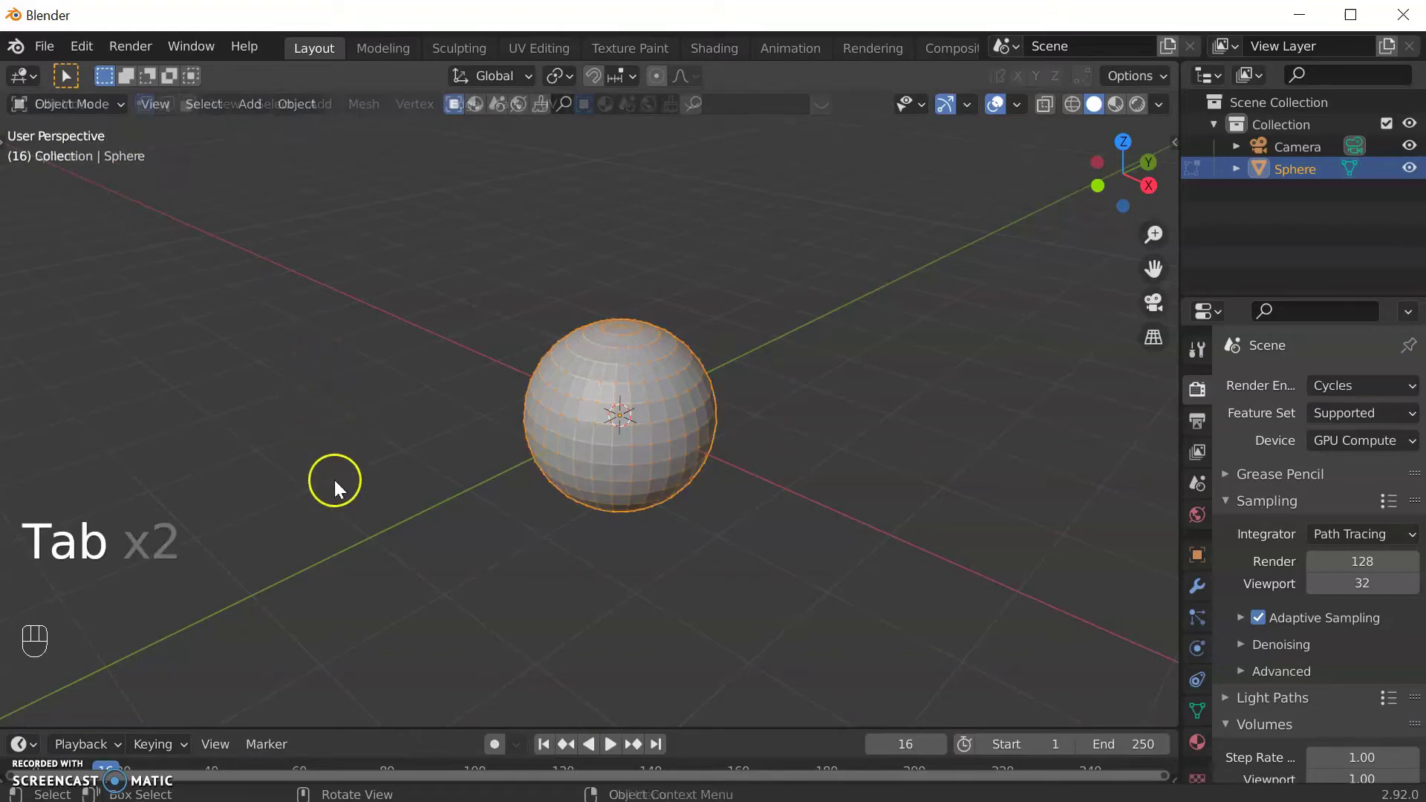
key("Tab")
key("Tab")
key("Tab")
key("Tab")
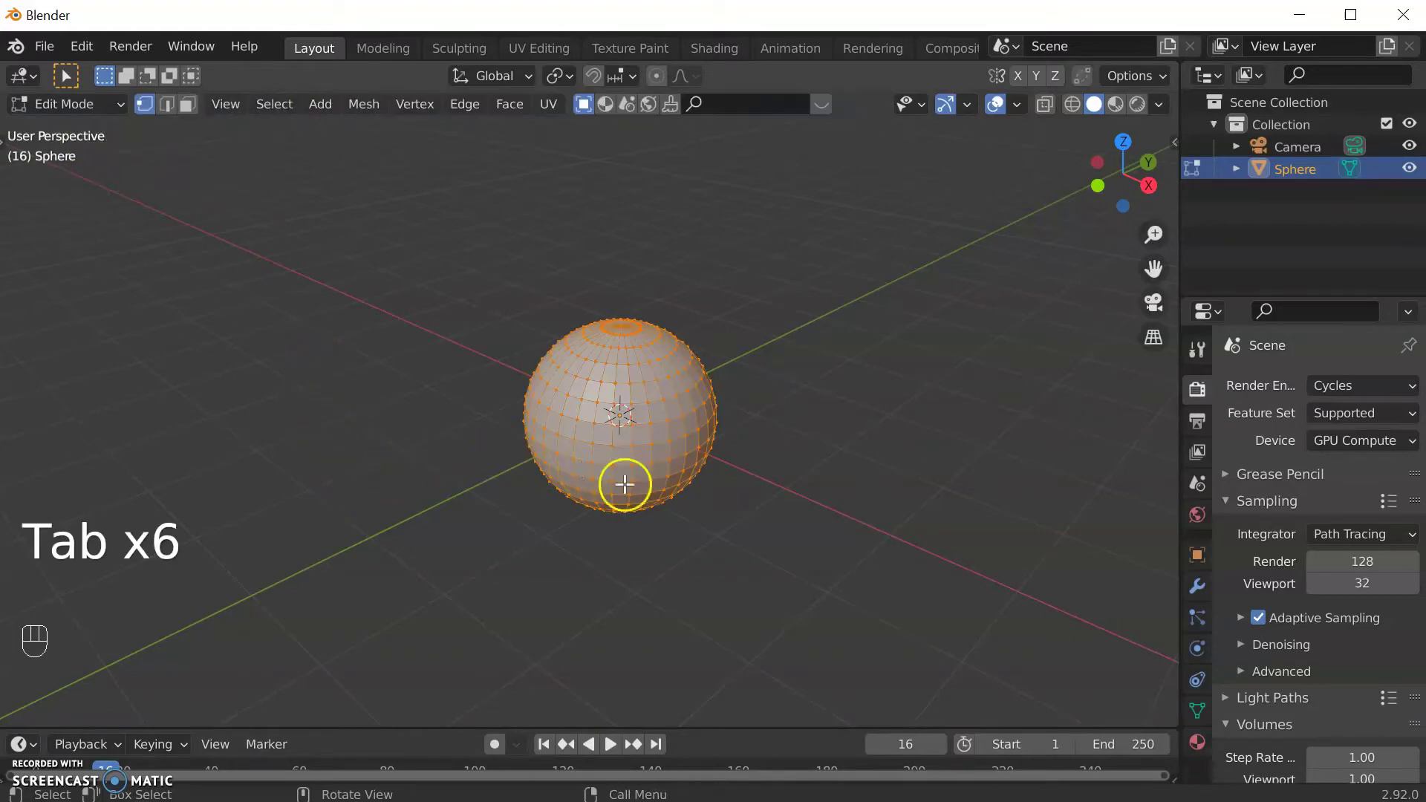
Step: Pull one vertex on the sphere's side outward into a spike, about 0.32 m in X, 0.43 m in Y and 0.11 m in Z
scroll(624, 484, "up", 3)
scroll(561, 472, "down", 4)
scroll(631, 501, "up", 2)
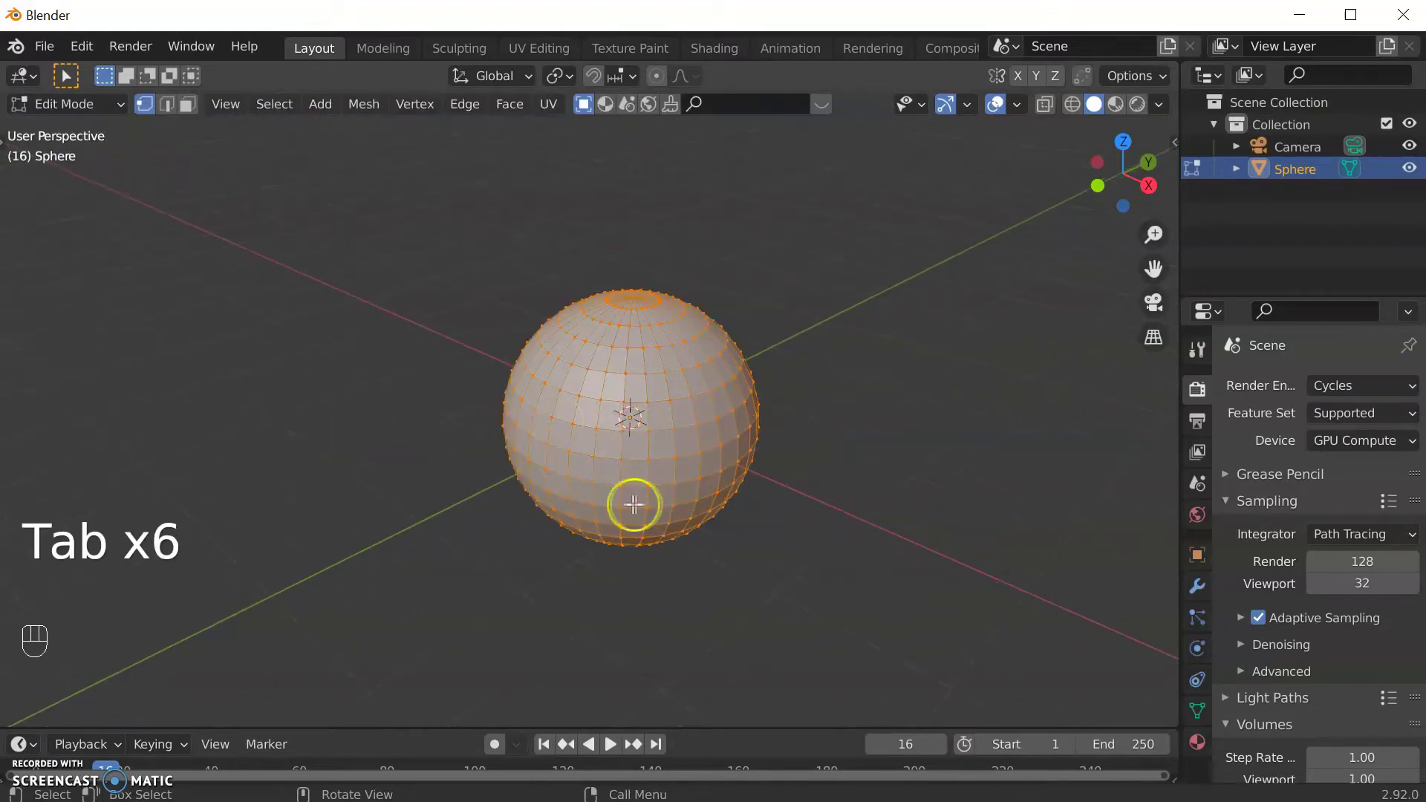
middle_click_drag(634, 503, 505, 476)
mouse_move(505, 476)
middle_mouse_down()
mouse_move(554, 480)
mouse_move(497, 481)
middle_mouse_up()
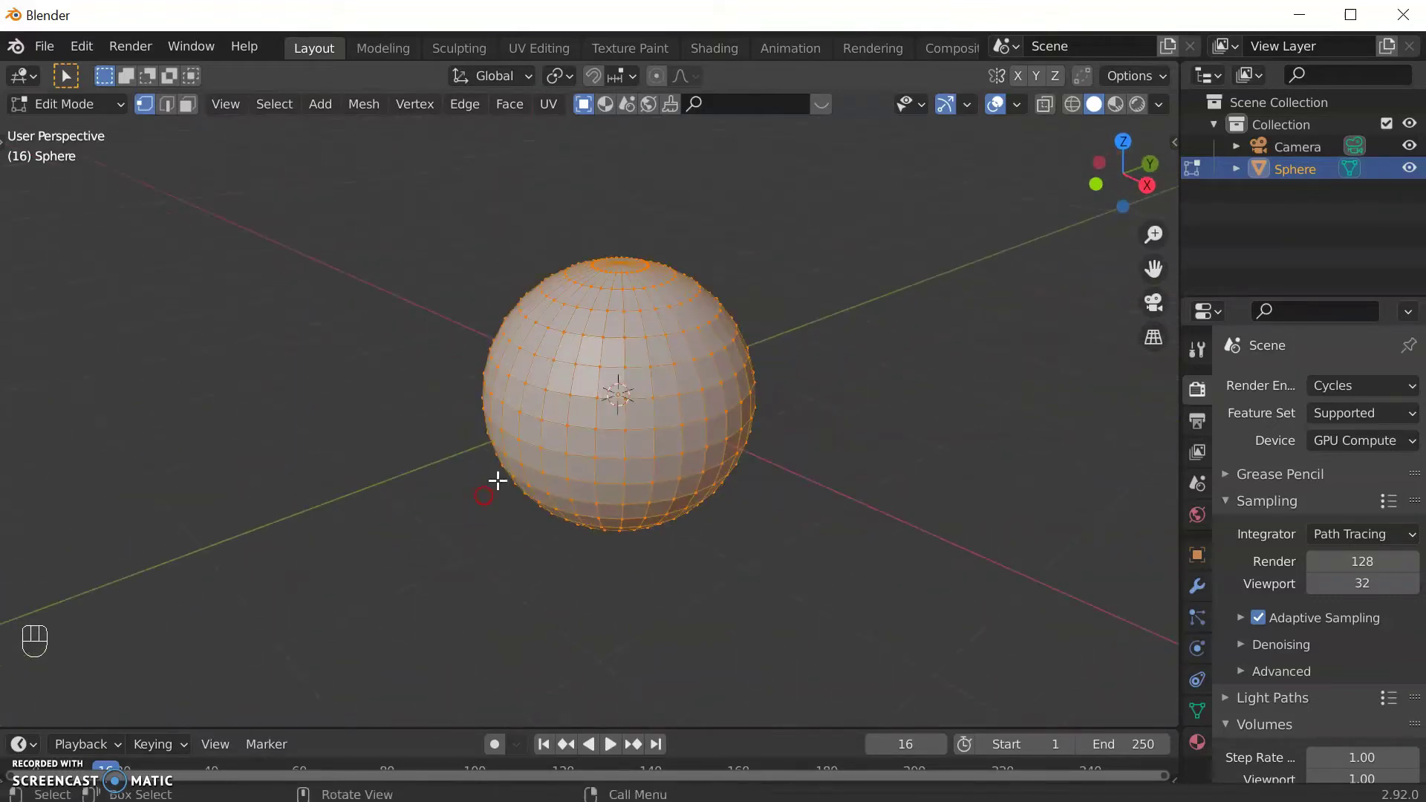
scroll(513, 477, "up", 2)
left_click(519, 418)
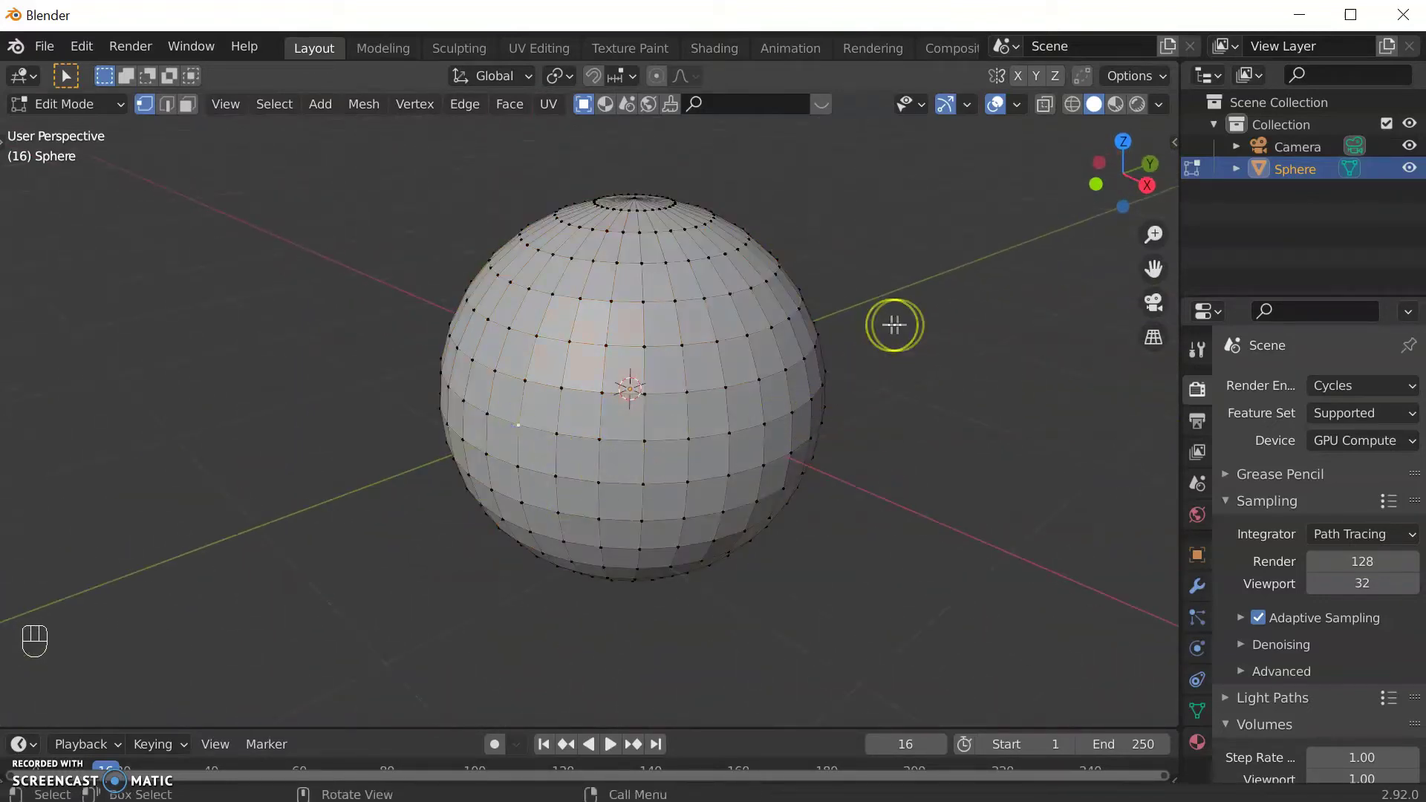
left_click(815, 338)
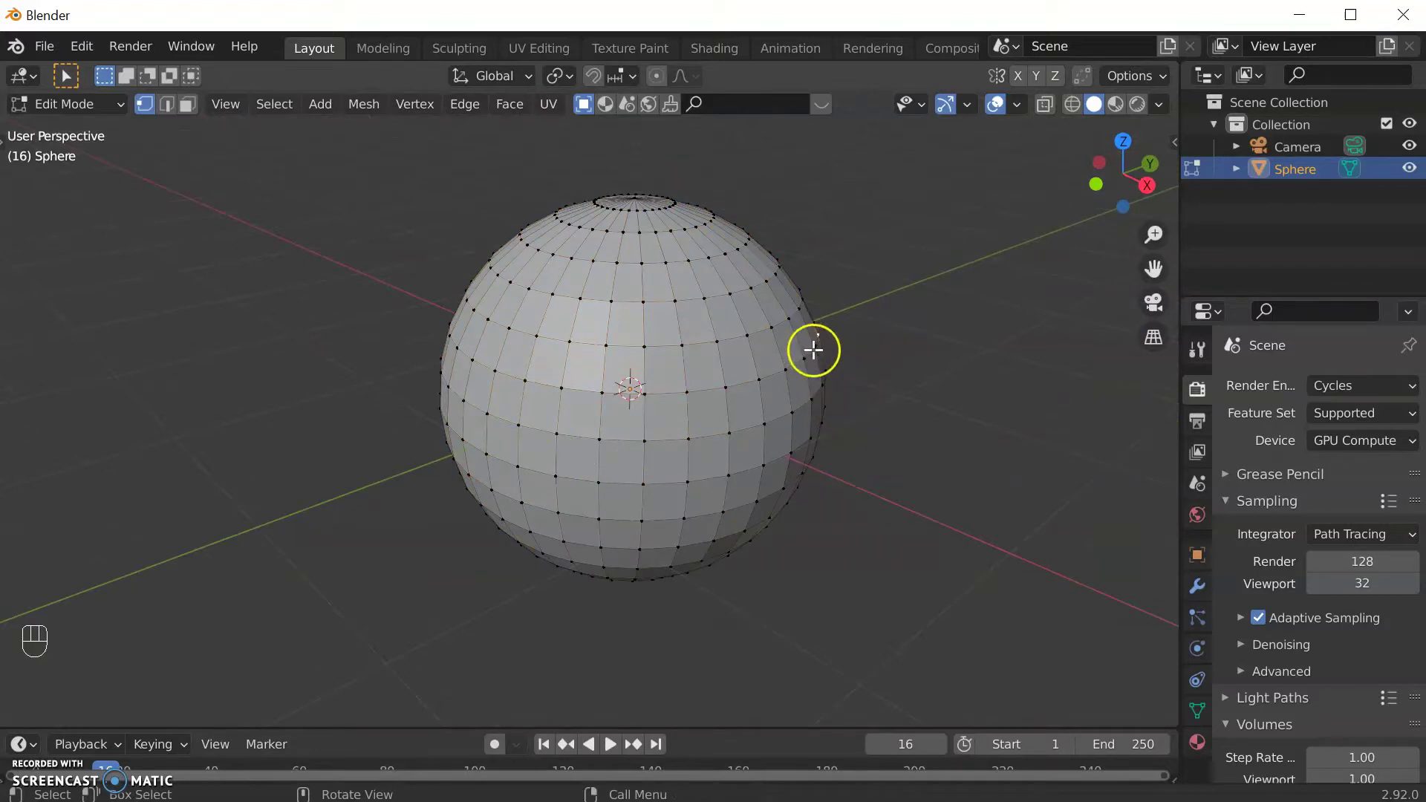
key("g")
left_click(921, 410)
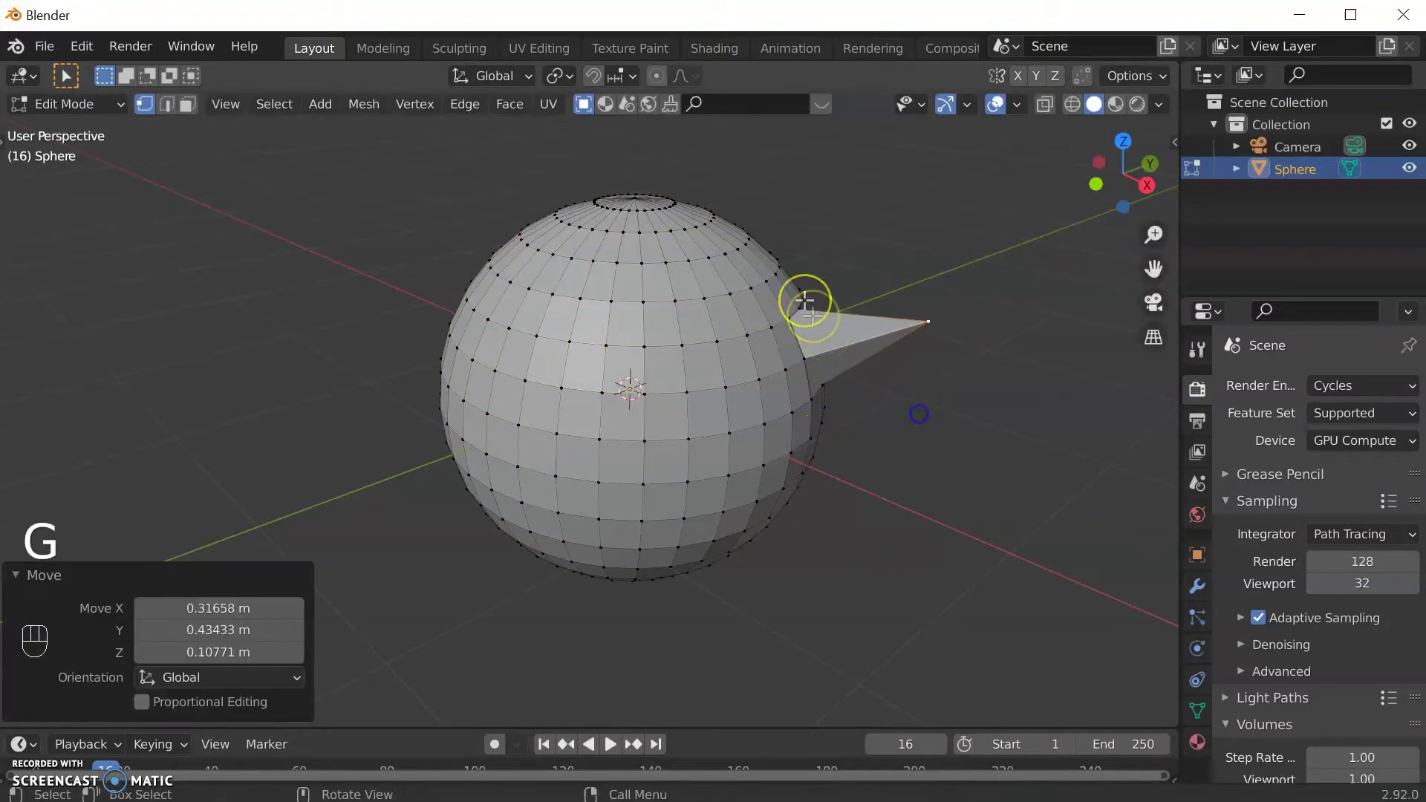
Step: Pull three more vertices outward into spikes, two above and one below the first spike
left_click(779, 271)
key("g")
left_click(783, 216)
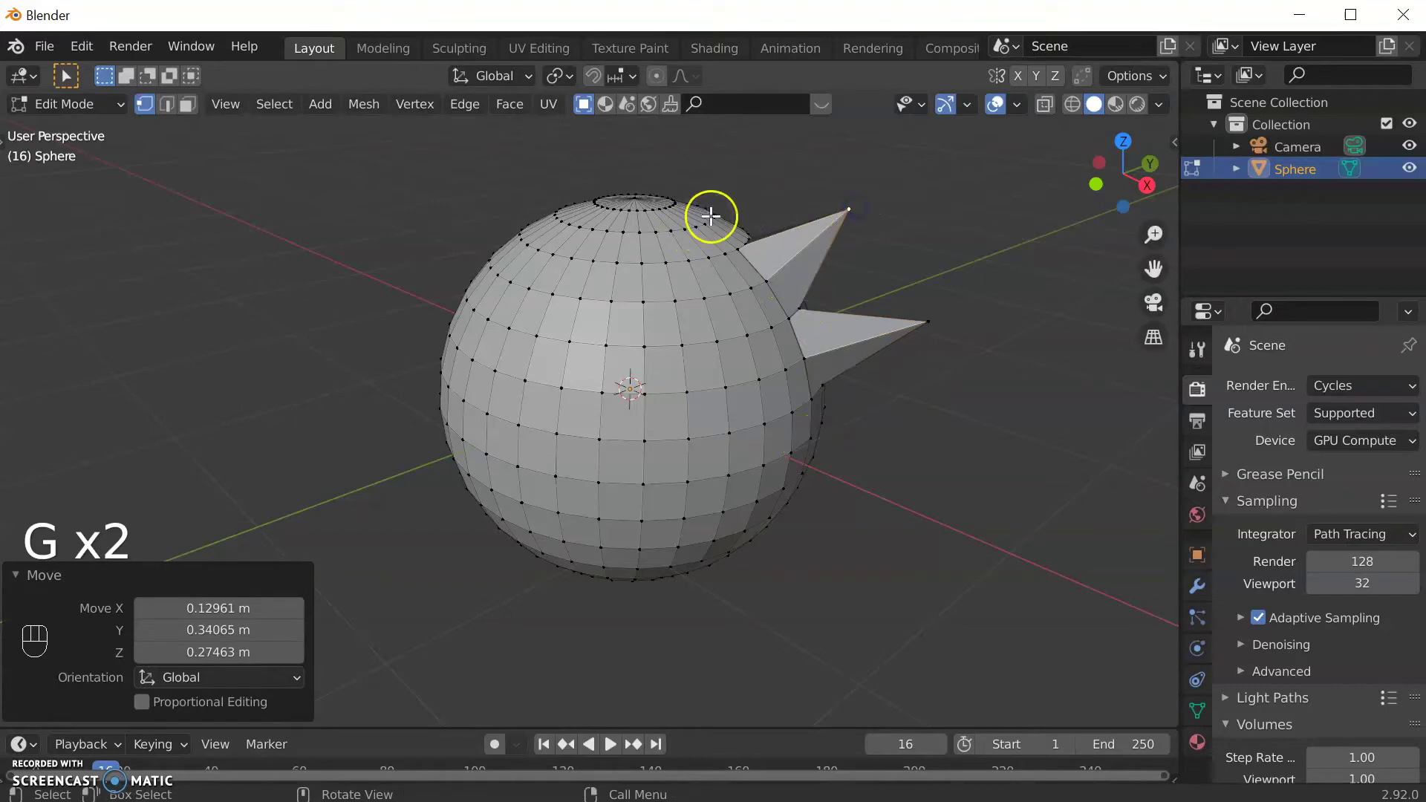
left_click(711, 216)
key("g")
left_click(756, 159)
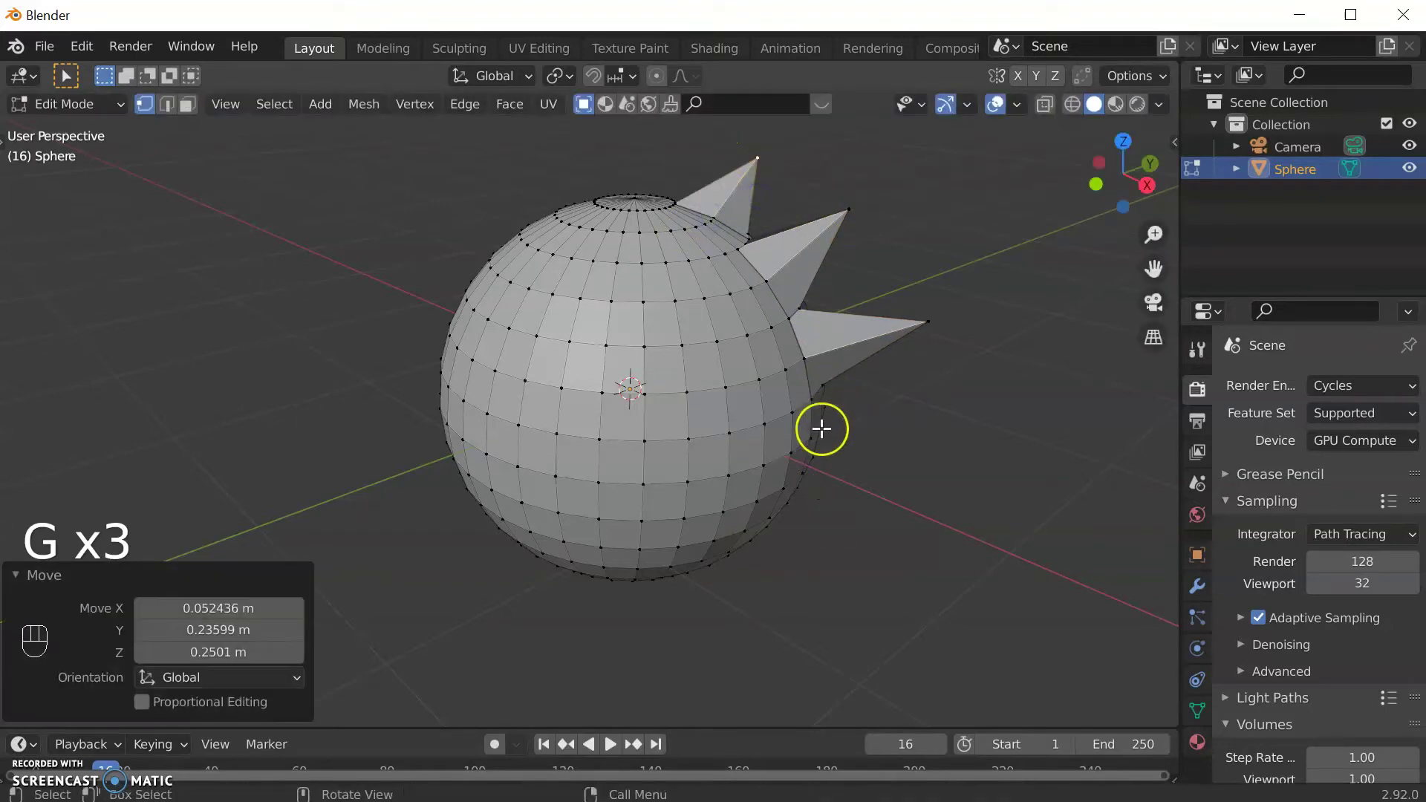
left_click(822, 429)
key("g")
left_click(899, 465)
Step: Undo all the vertex moves that formed the spikes on the sphere
middle_click_drag(914, 487, 739, 478)
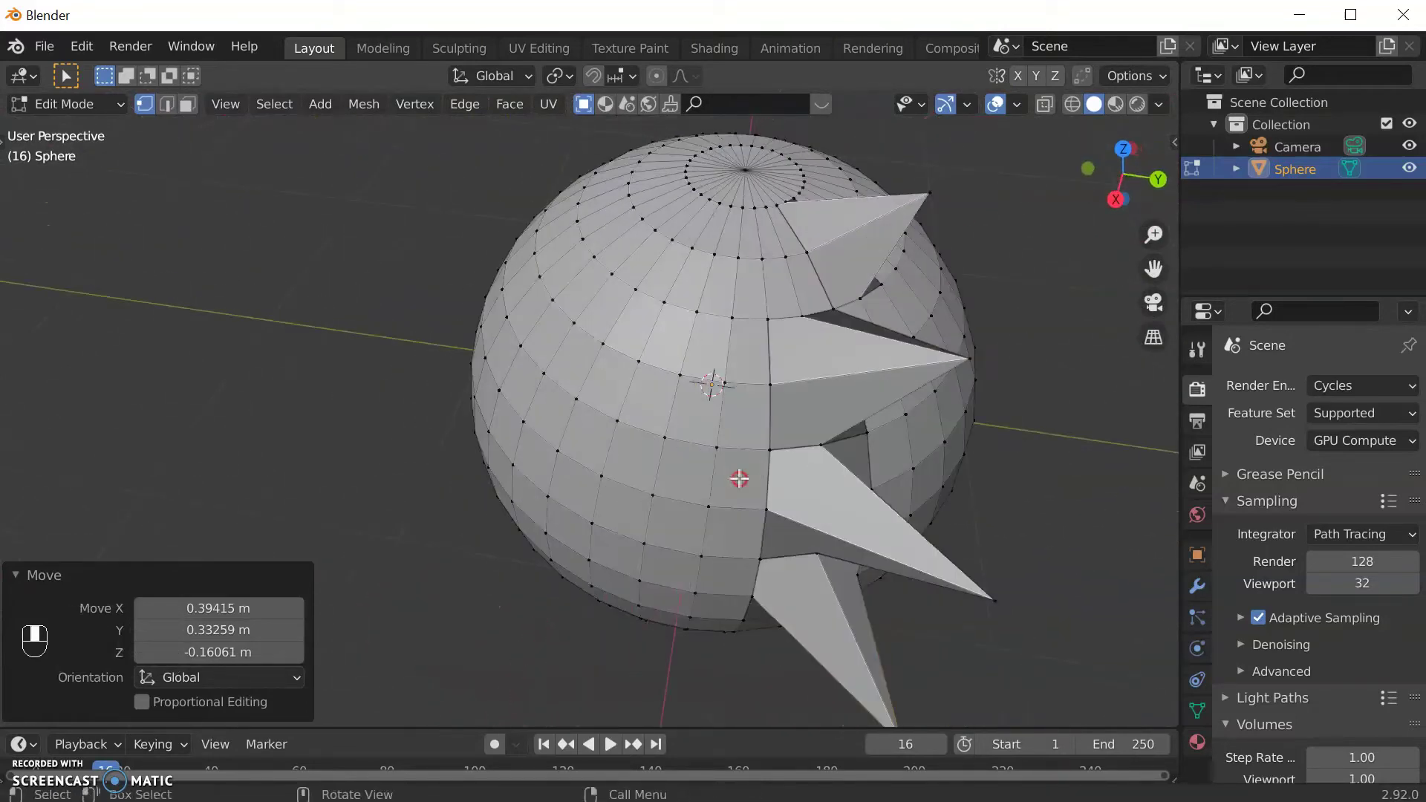
key("ctrl+z")
key("ctrl+z")
key("ctrl+z")
key("ctrl+z")
key("ctrl+z")
key("ctrl+z")
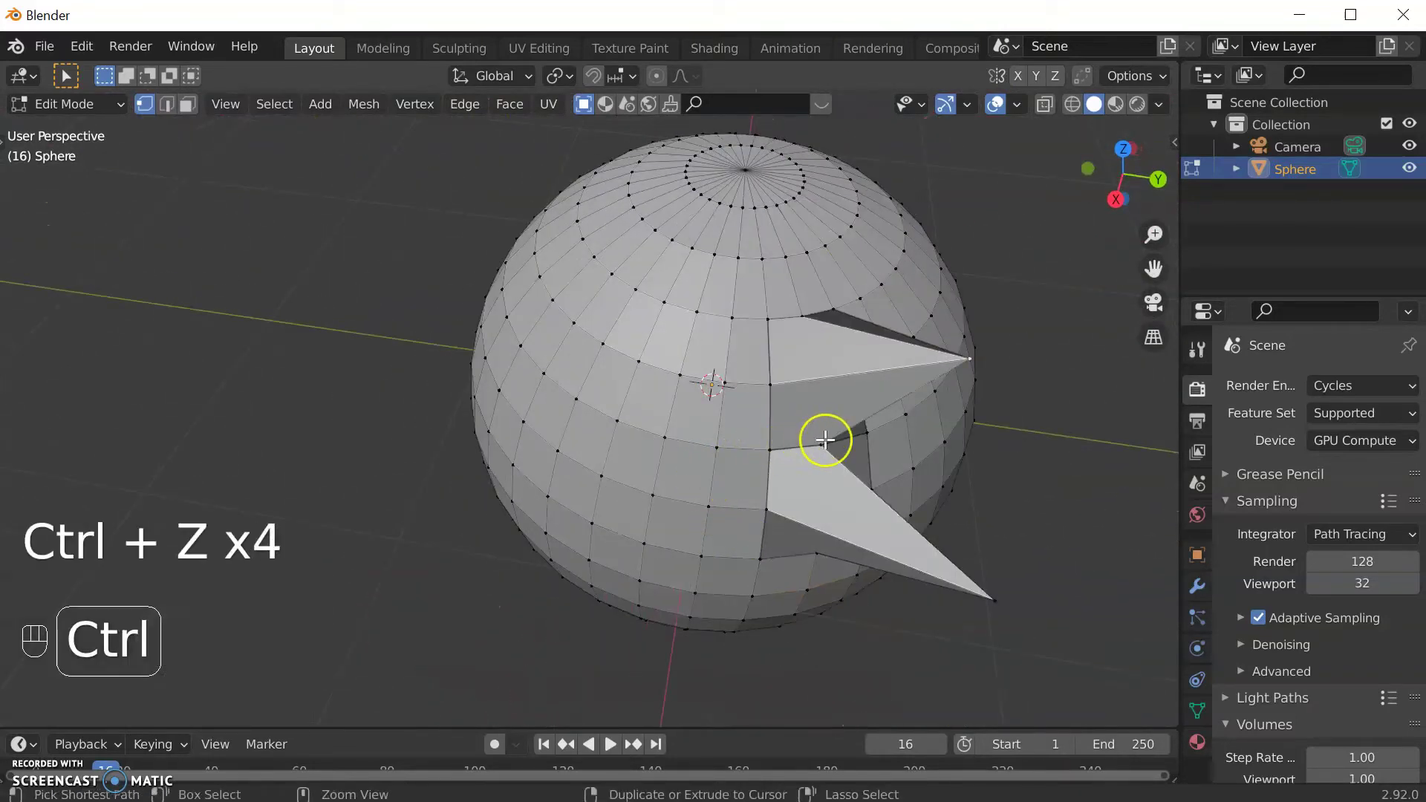
key("ctrl+z")
Step: Try moving a single face near the sphere's middle outward using face selection, and cancel the move
middle_click_drag(846, 461, 927, 519)
middle_click_drag(926, 519, 708, 497, "shift")
scroll(695, 620, "down", 3)
middle_click_drag(682, 400, 620, 482, "shift")
scroll(665, 512, "up", 2)
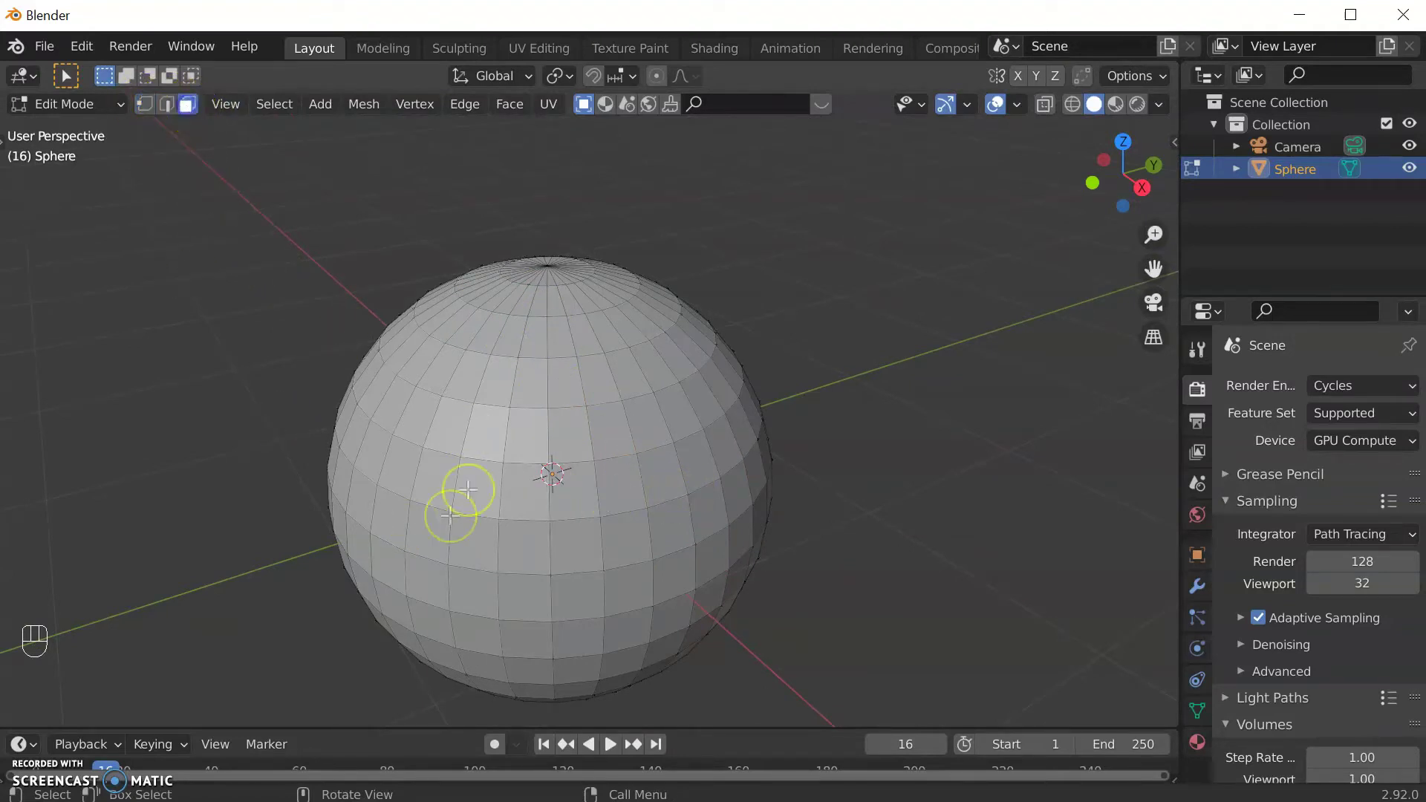
left_click(574, 490)
key("g")
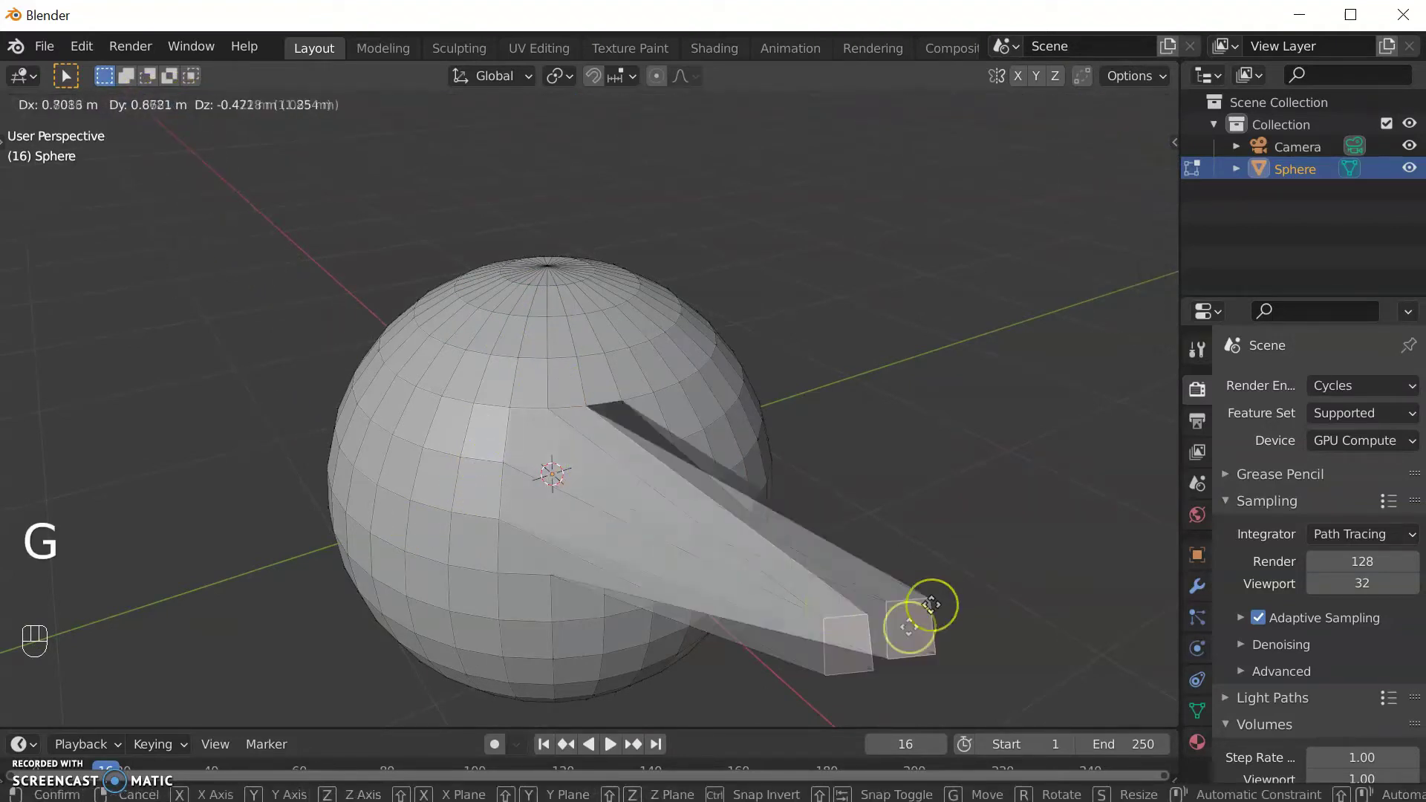
right_click(577, 369)
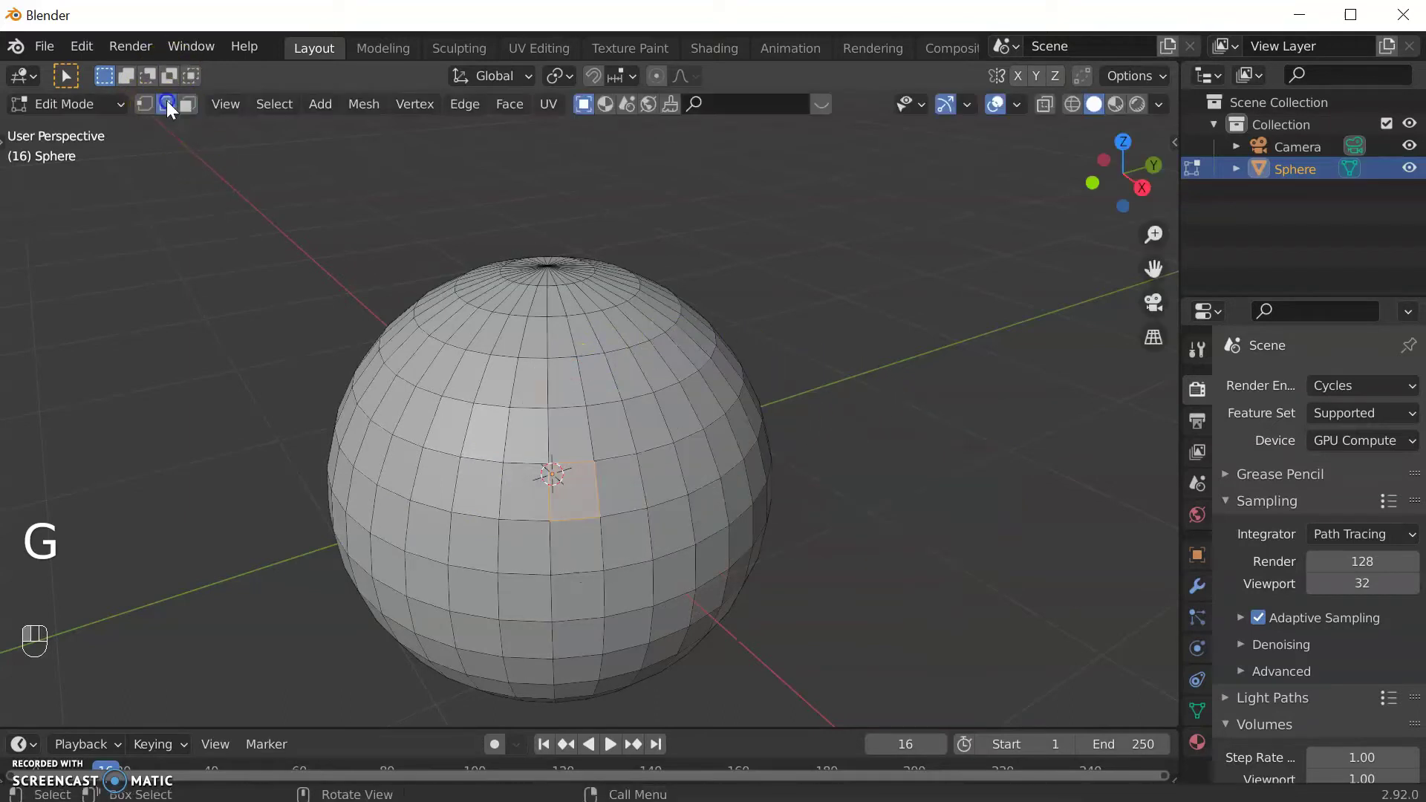
Step: Try moving a single edge of the sphere outward using edge selection, and cancel the move
left_click(636, 438)
key("g")
right_click(872, 468)
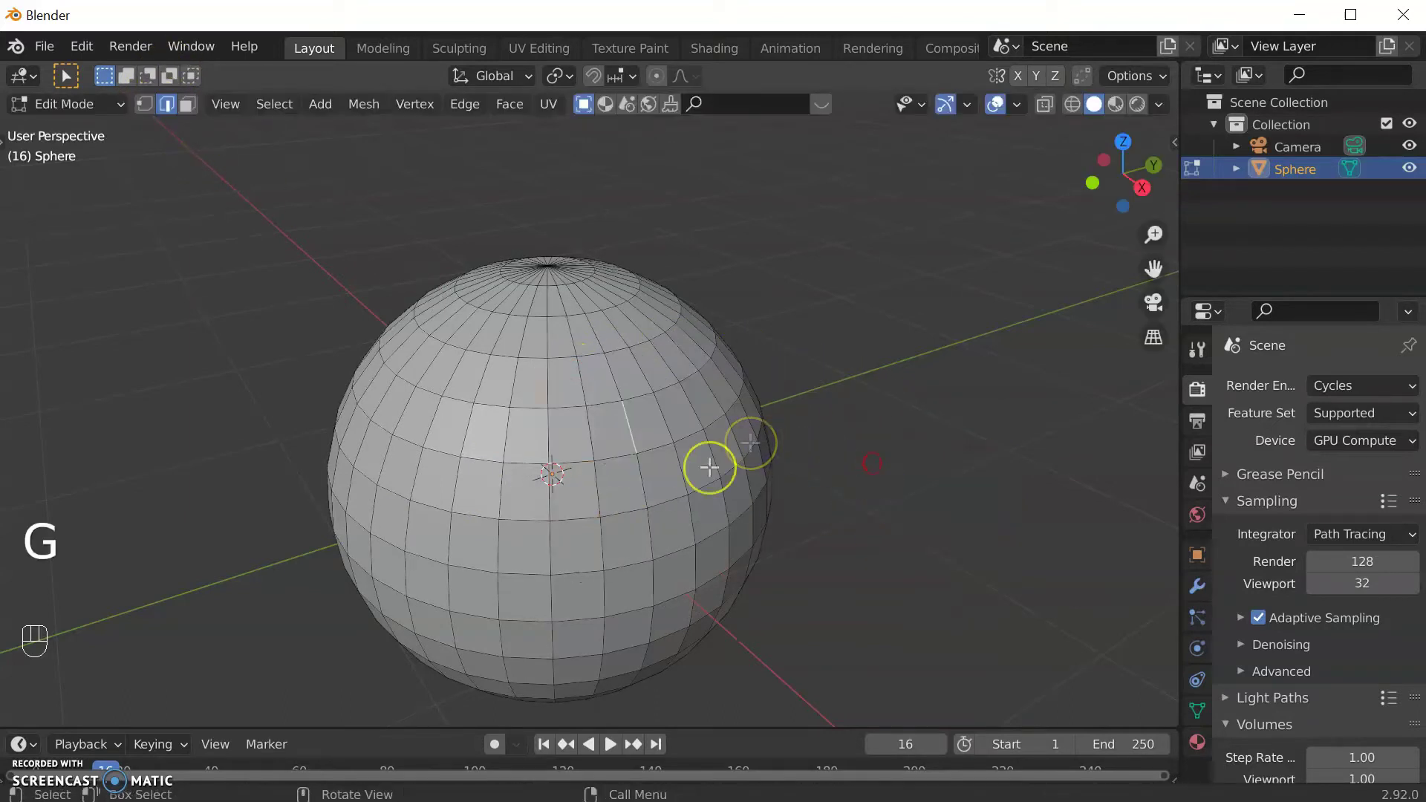
Step: Add neighbouring edges along the same column to the selection, try moving them outward together, and cancel the move
left_click(664, 425, "shift")
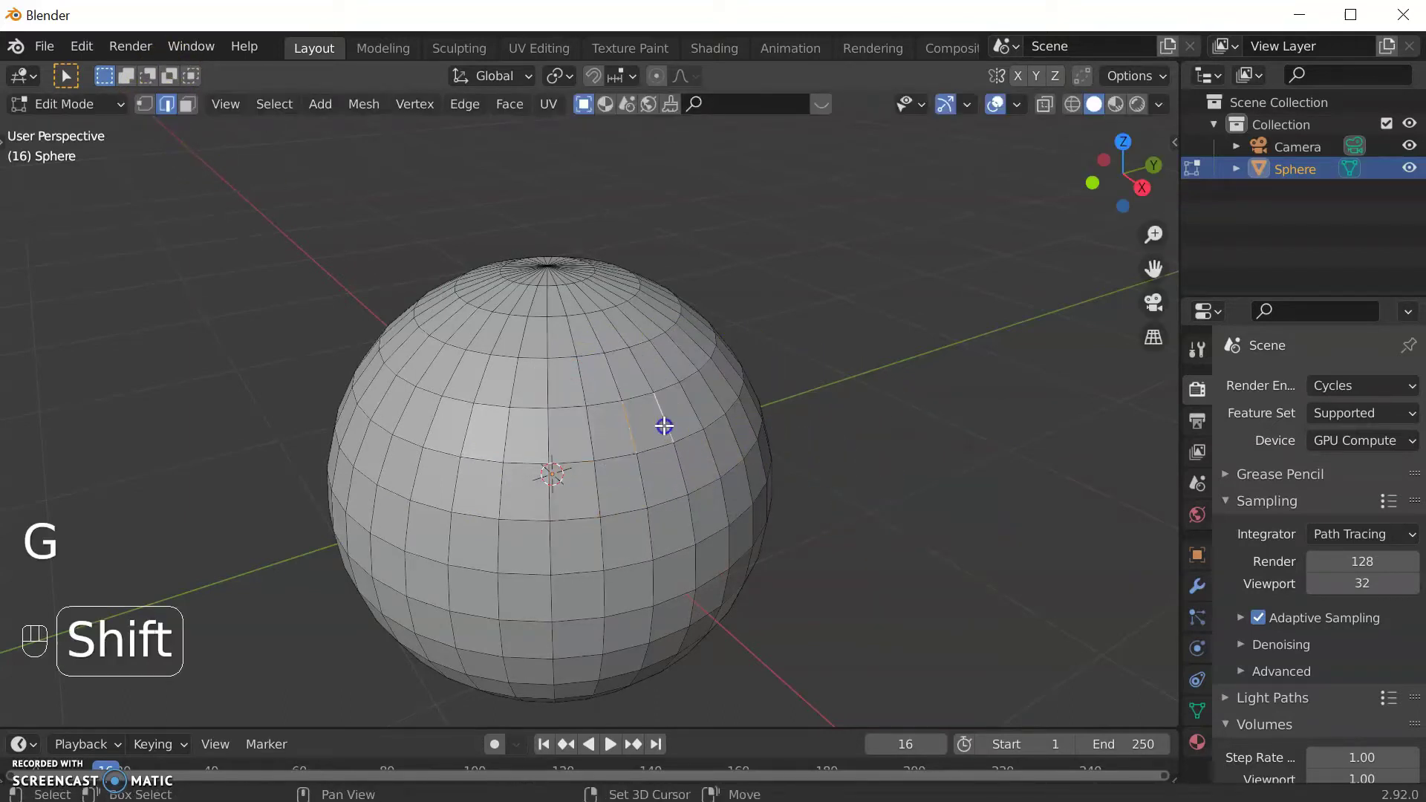
left_click(647, 482, "shift")
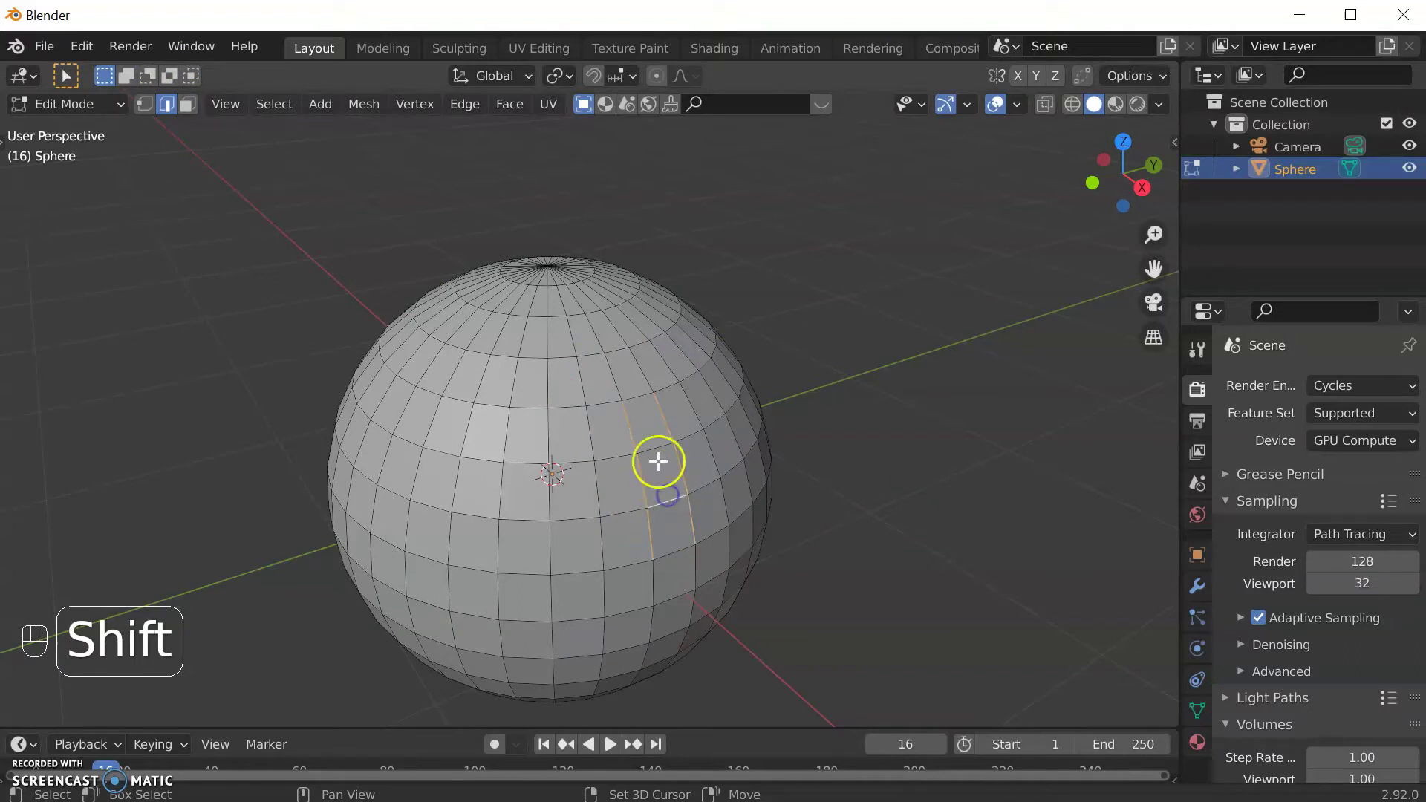
left_click(644, 405, "shift")
key("g")
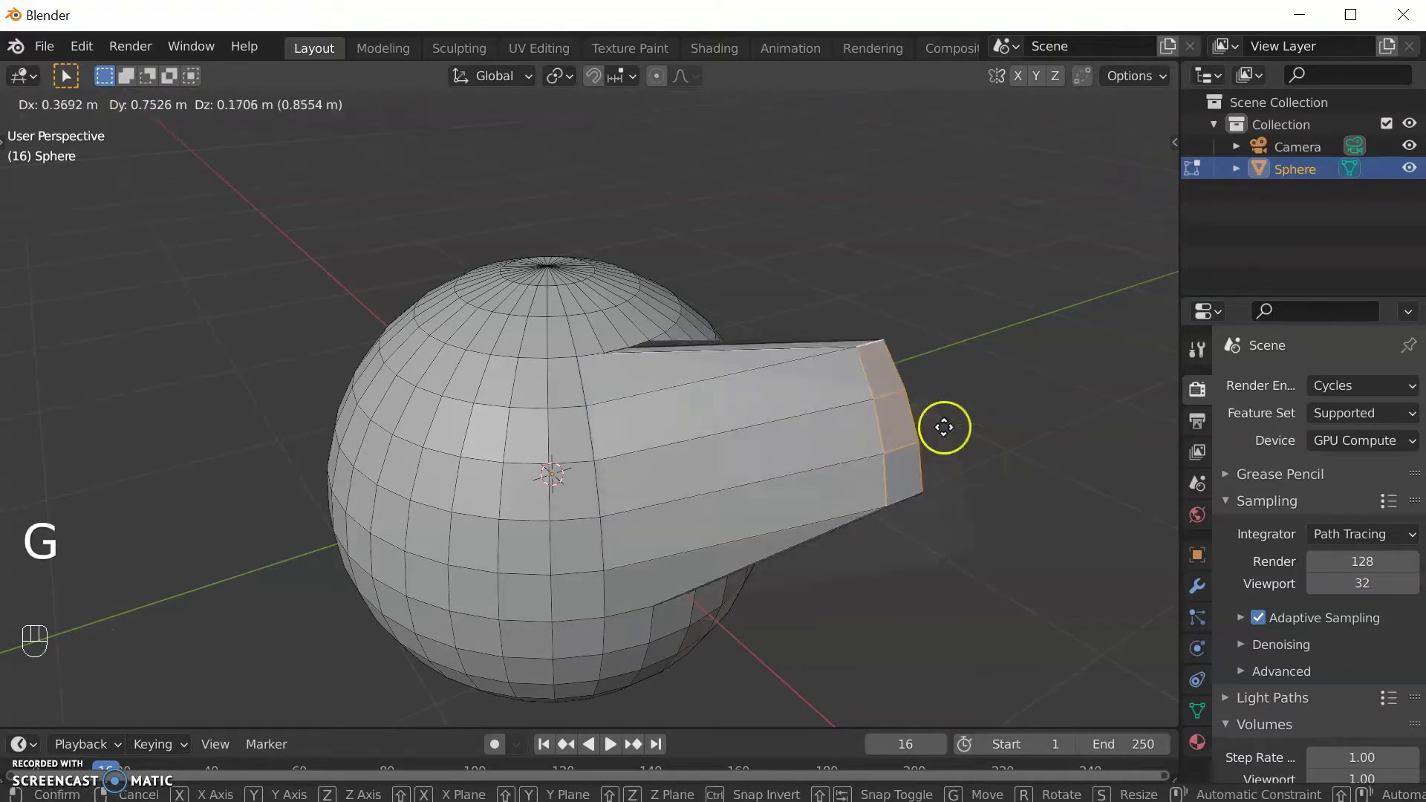
right_click(729, 407)
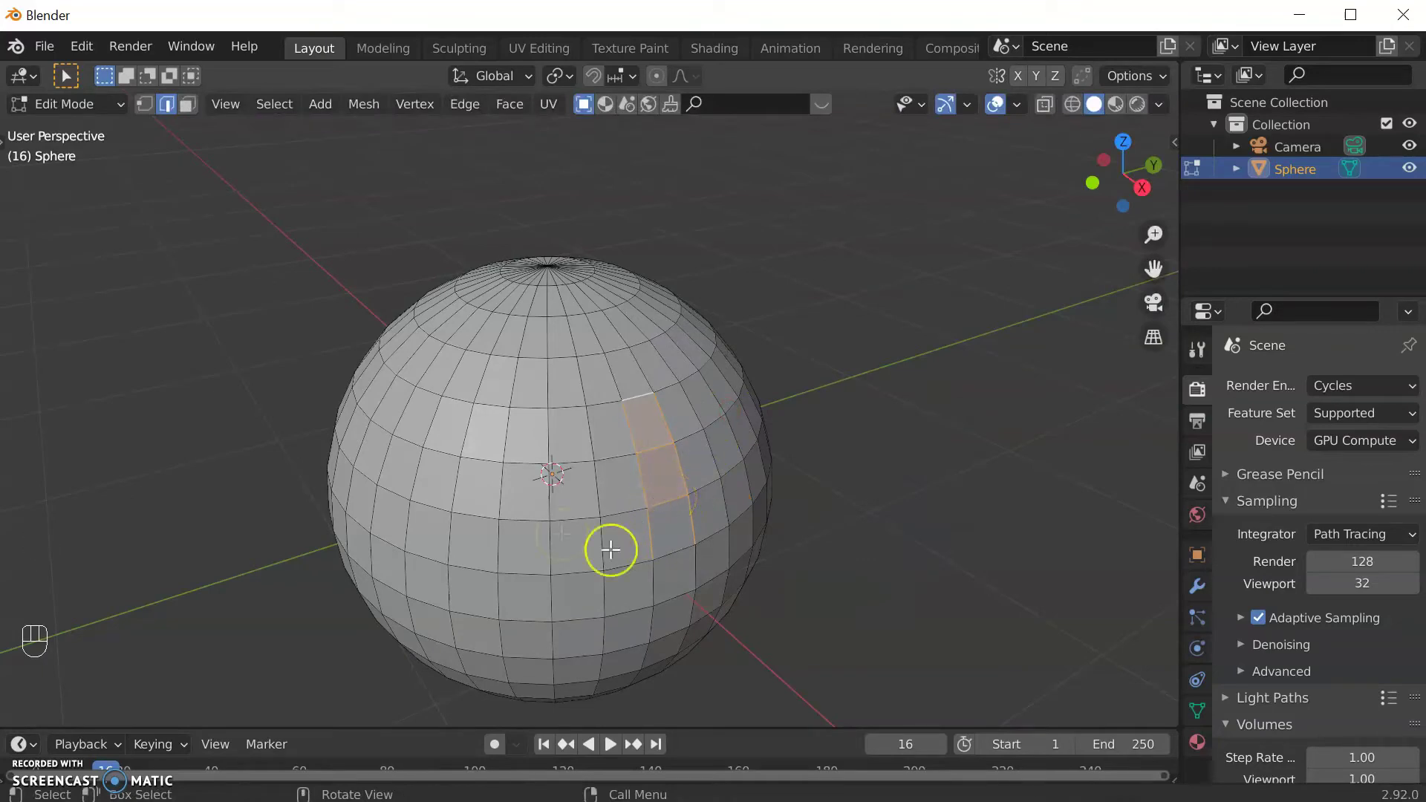
Step: Switch to face selection and show the sphere enlarged from directly above in orthographic view
left_click(186, 104)
middle_click_drag(758, 471, 567, 331)
key("KP_7")
key("KP_7")
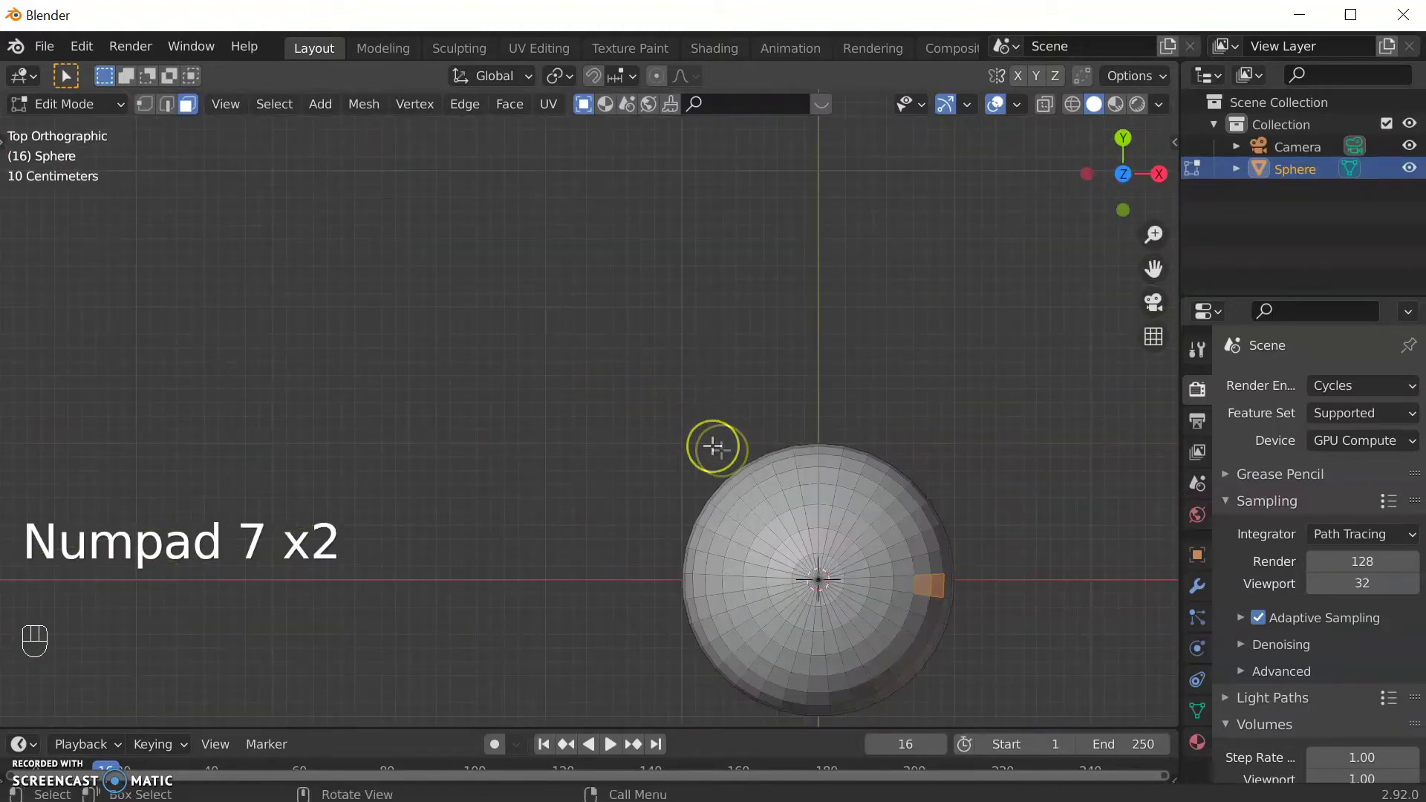
middle_click_drag(1089, 503, 679, 345, "shift")
scroll(678, 346, "up", 1)
middle_click_drag(558, 310, 628, 393, "shift")
scroll(567, 472, "up", 1)
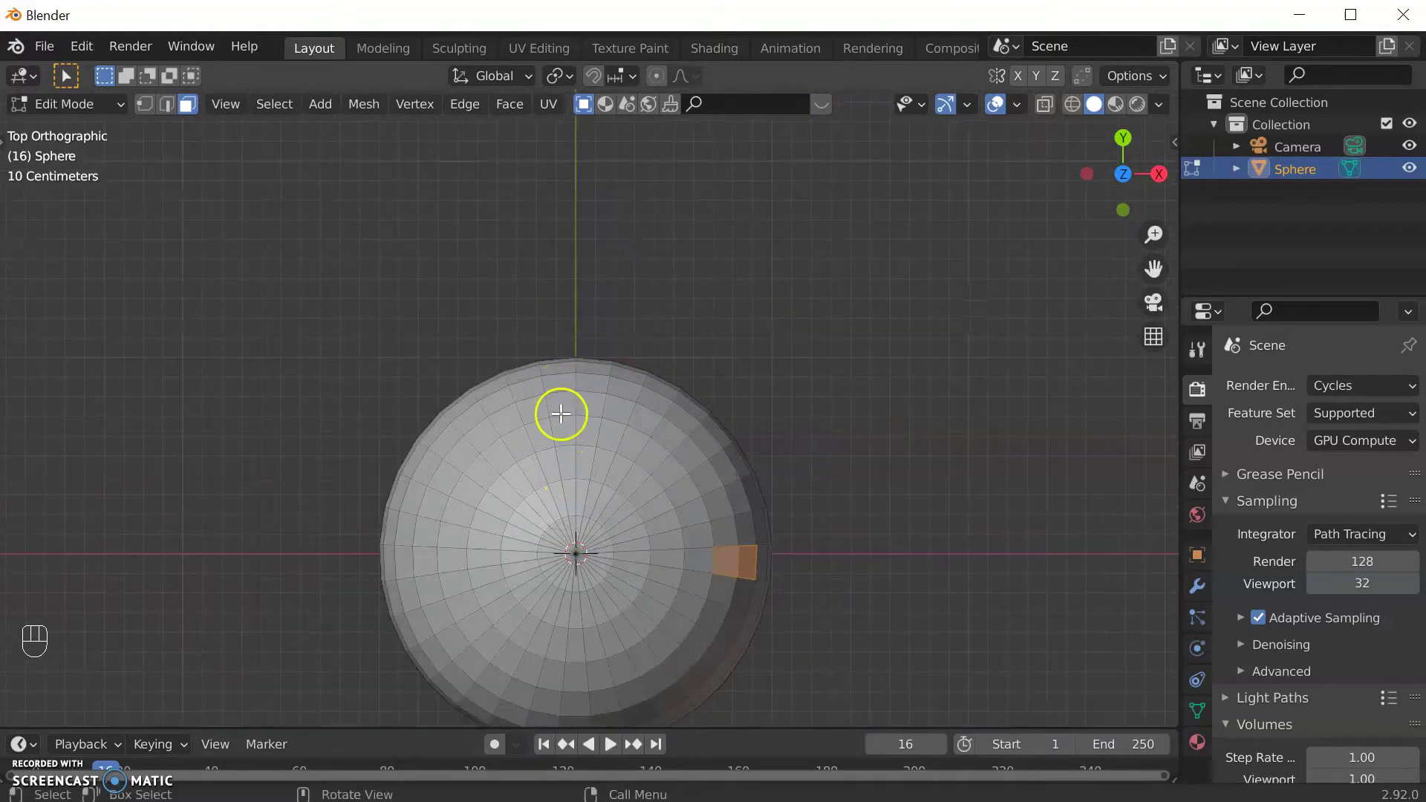
Step: Extrude the sphere's selected faces outward into a straight arm with two segments, the second about 0.66 m long
left_click_drag(560, 398, 613, 440)
middle_click_drag(649, 496, 405, 286)
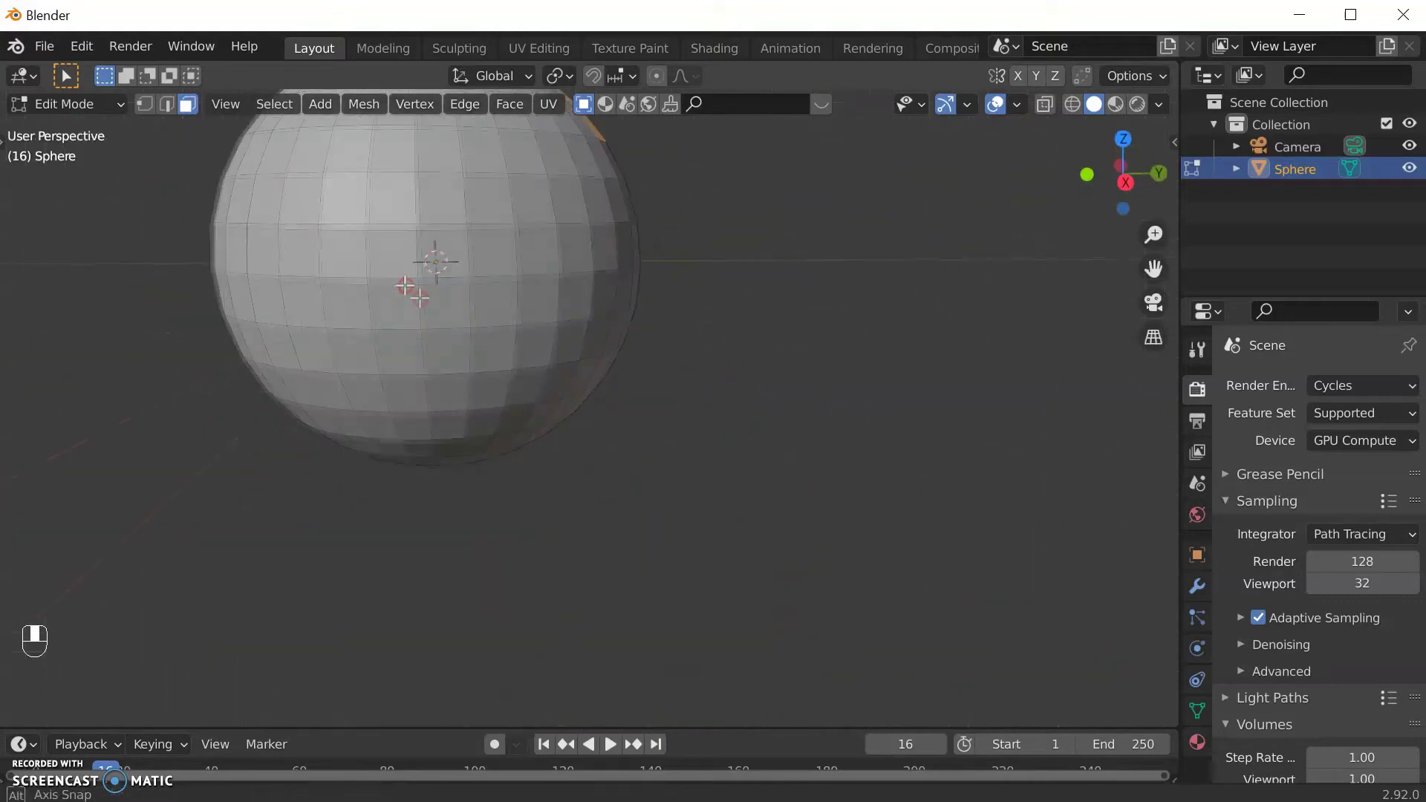
scroll(486, 305, "down", 2)
middle_click_drag(532, 328, 525, 471, "shift")
scroll(510, 471, "up", 3)
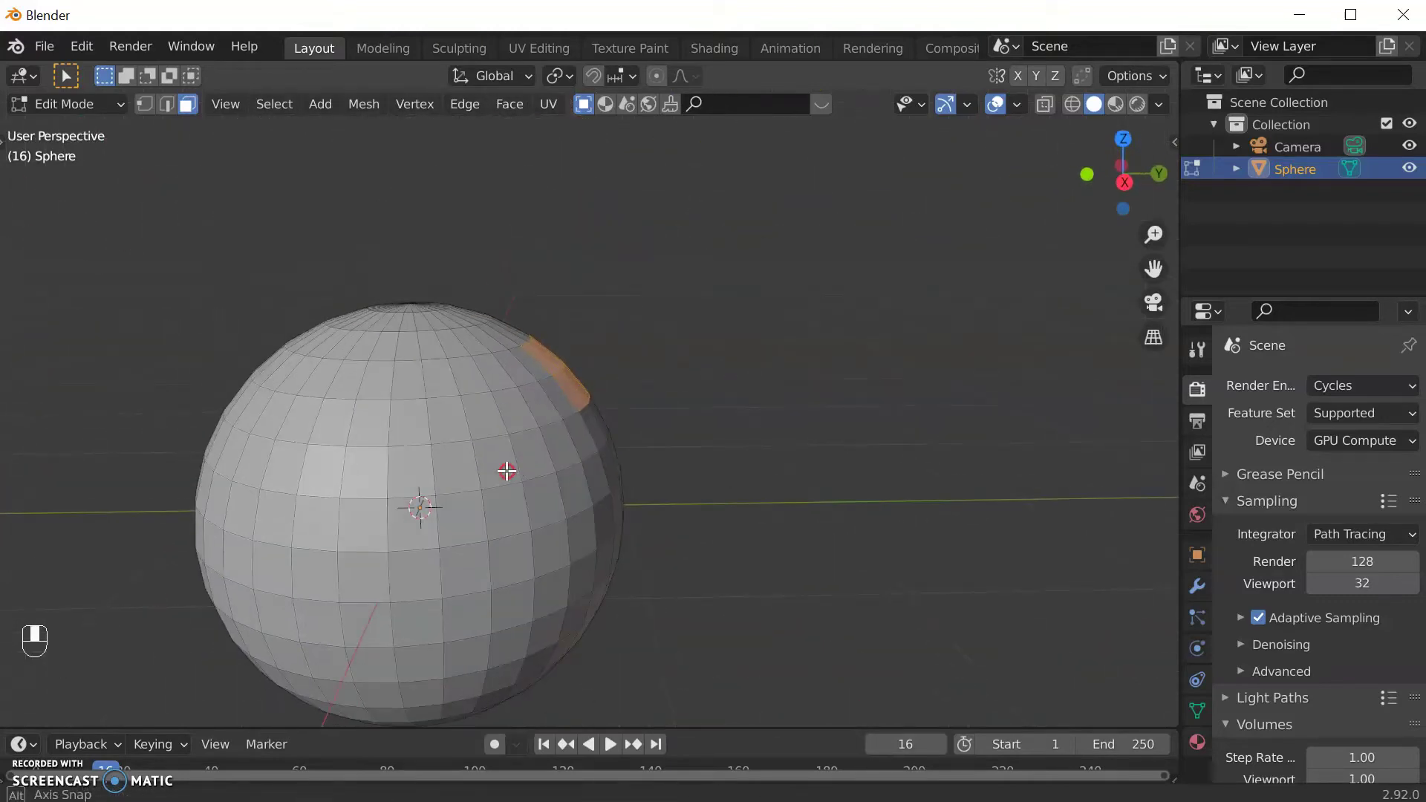
scroll(535, 520, "down", 3)
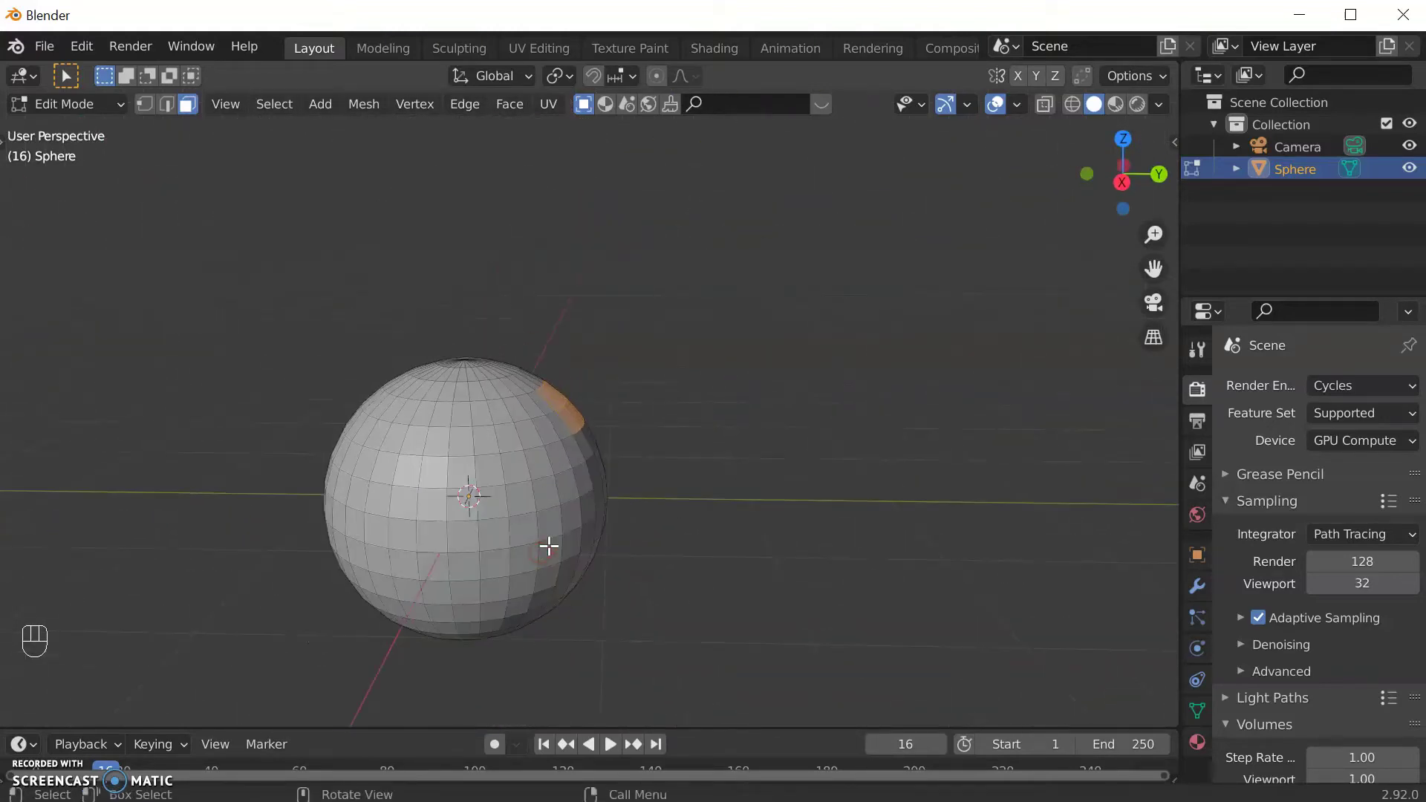
key("e")
left_click(812, 379)
middle_click_drag(812, 379, 734, 450)
key("e")
left_click(936, 418)
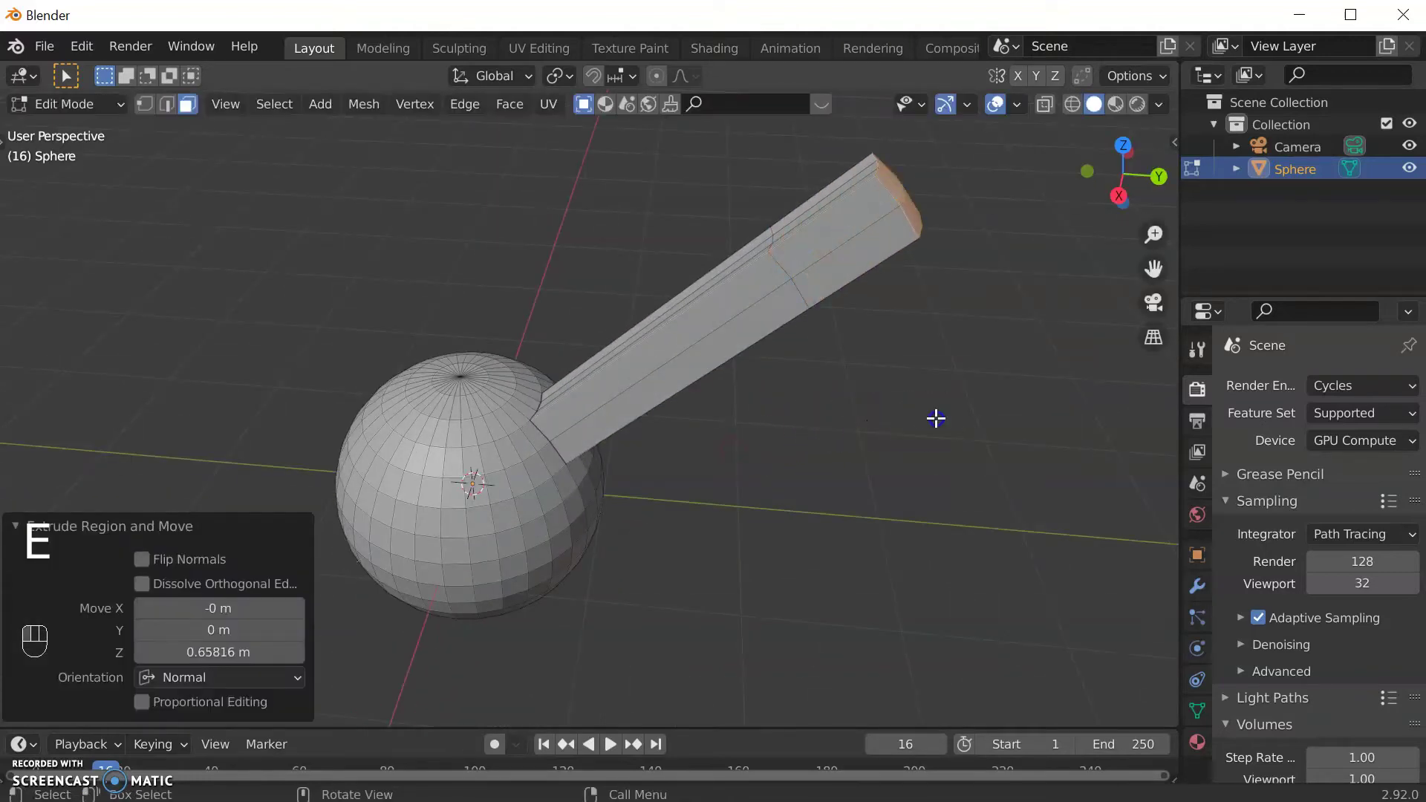
Step: Bend the arm by moving its end faces downward, and extrude a further segment angled upward
key("g")
left_click(998, 512)
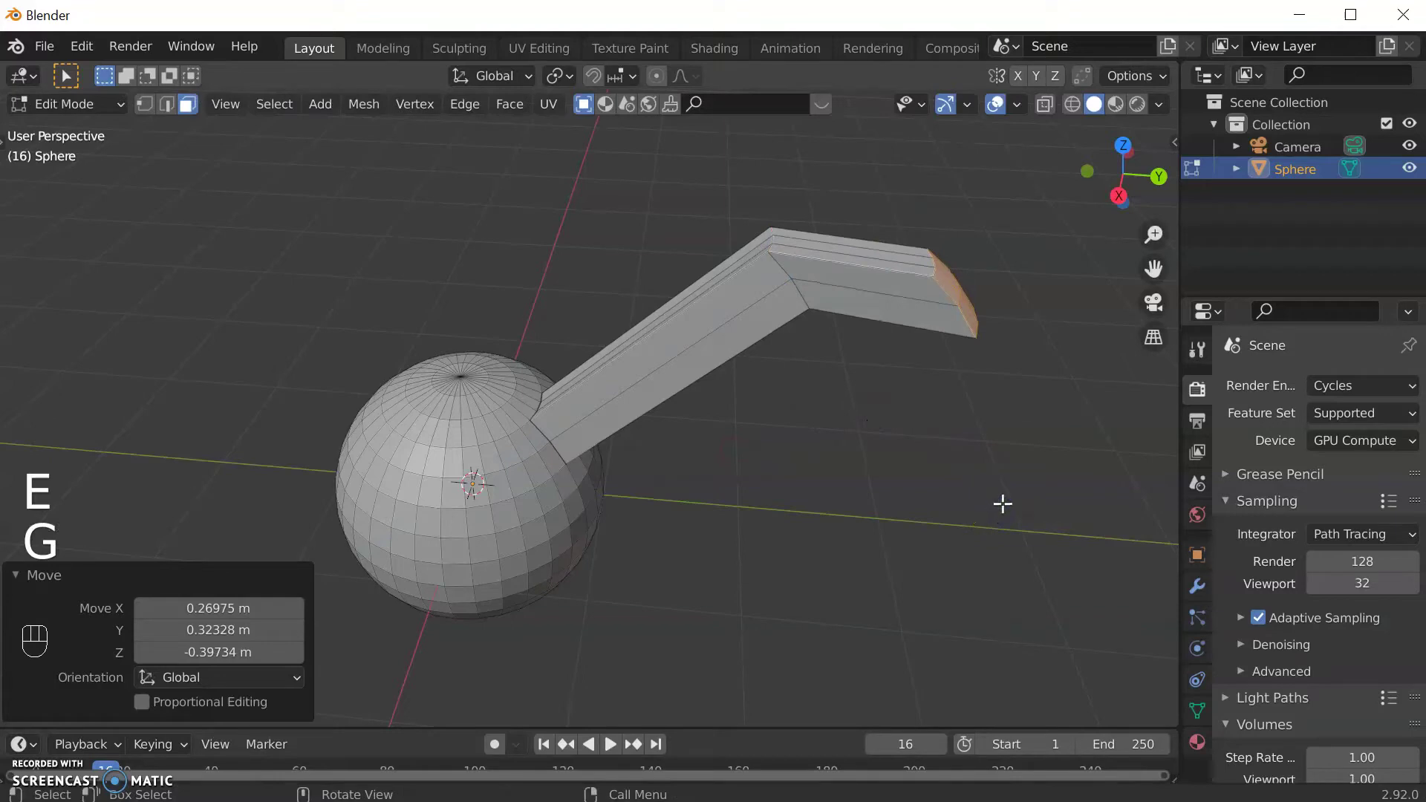
key("e")
left_click(1065, 447)
key("g")
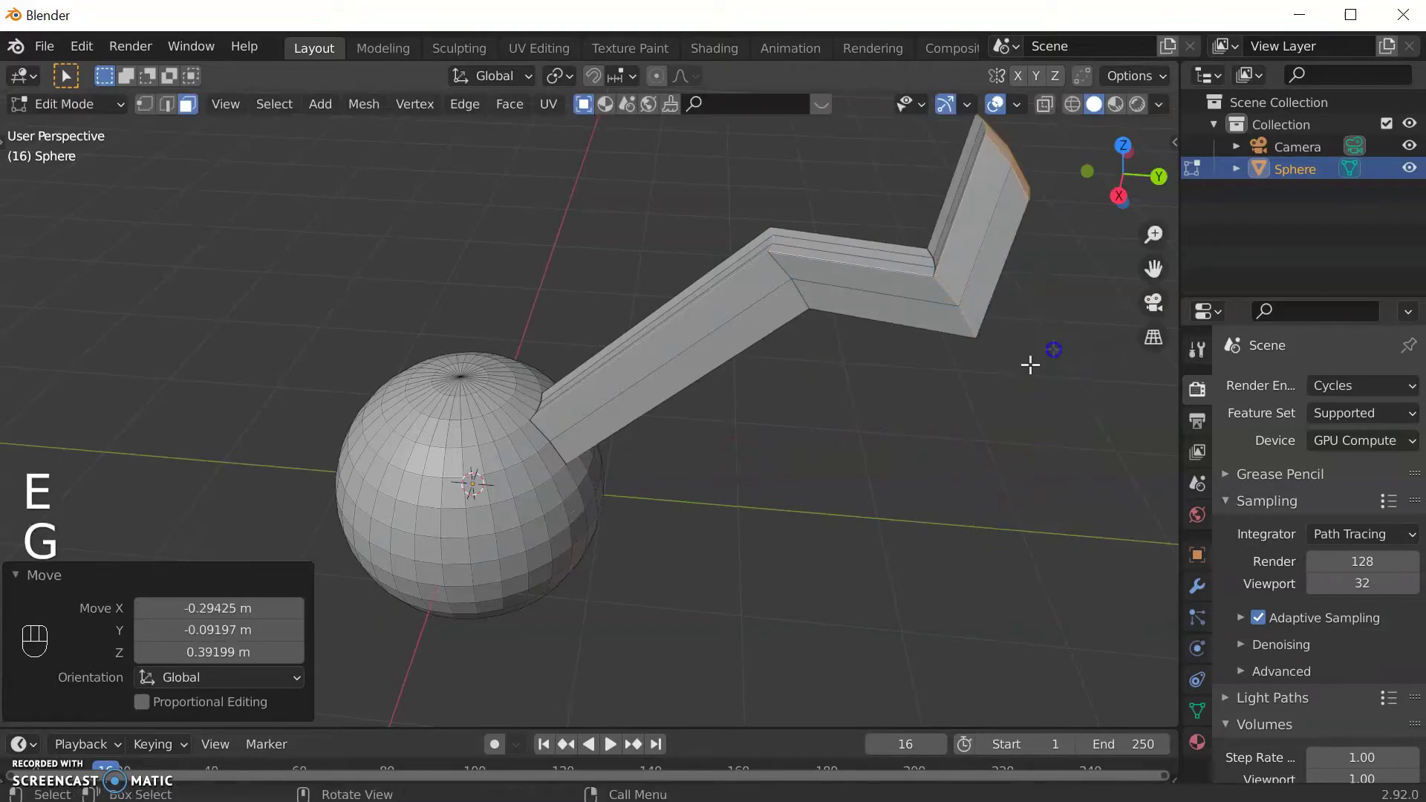
Step: Undo all the extrusions and moves that formed the bent arm on the sphere
middle_click_drag(1030, 364, 791, 383)
scroll(818, 369, "up", 2)
key("ctrl+z")
key("ctrl+z")
key("ctrl+z")
key("ctrl+z")
key("ctrl+z")
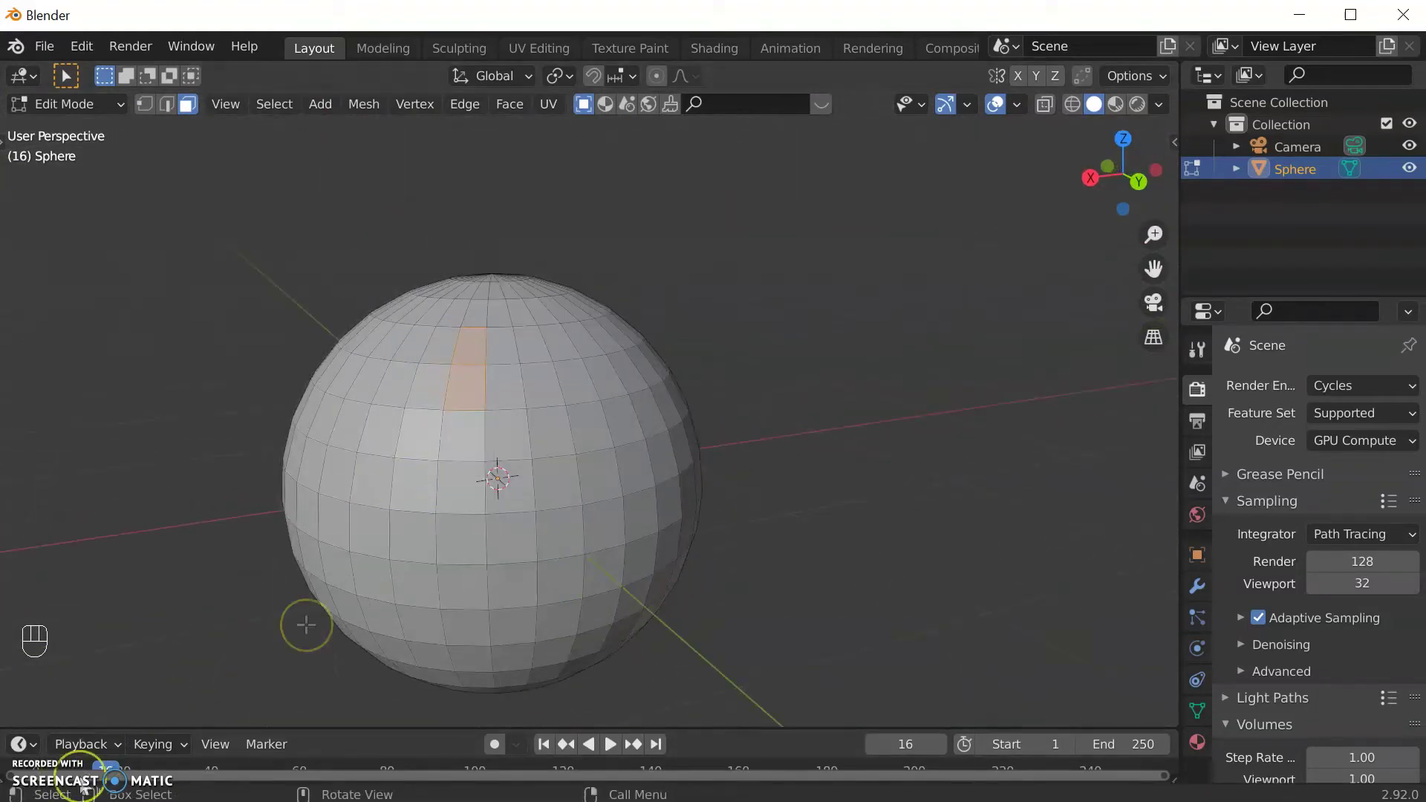
Step: Replace the sphere with a new 2 m cube at the origin and enter Edit Mode on it
key("Tab")
key("Delete")
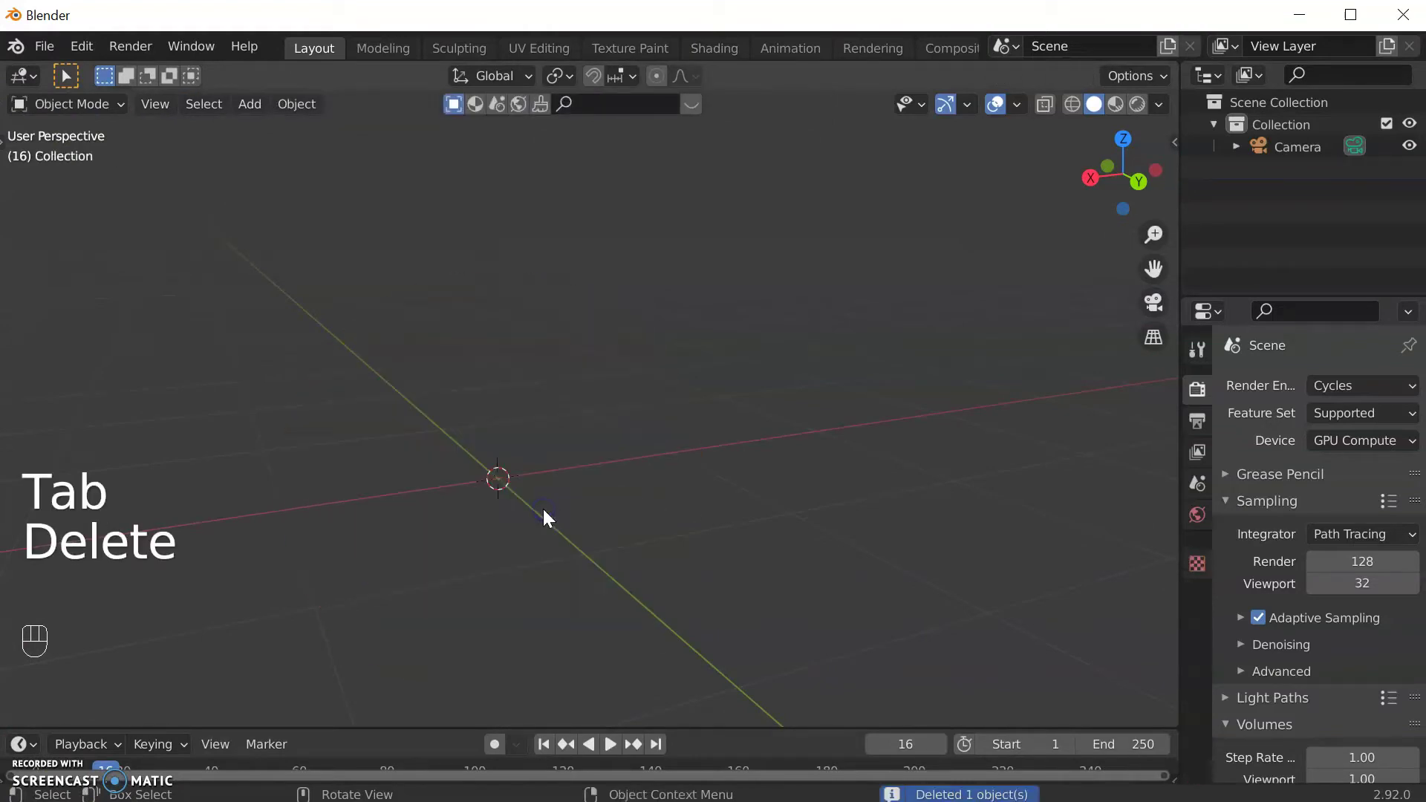
key("shift+a")
mouse_move(502, 360)
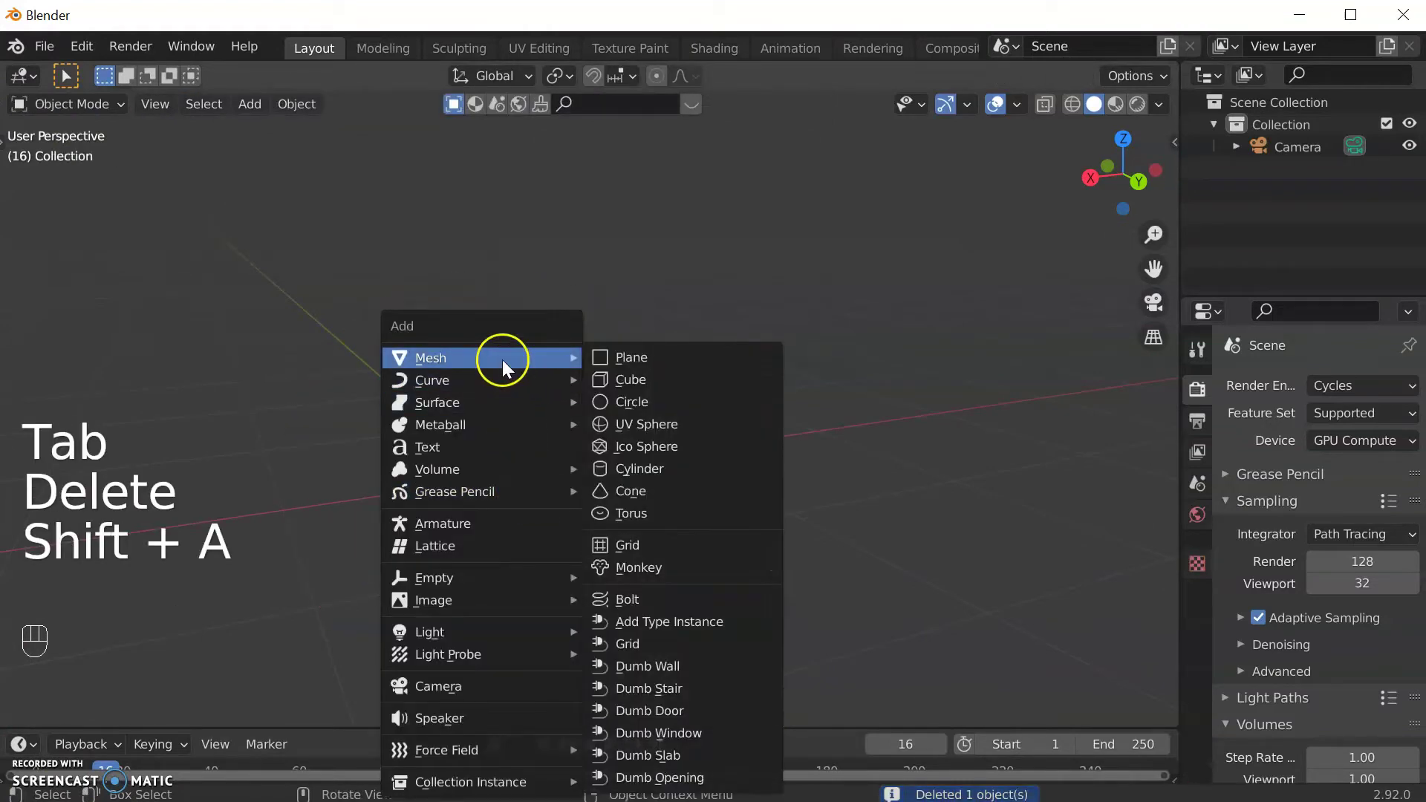
left_click(691, 383)
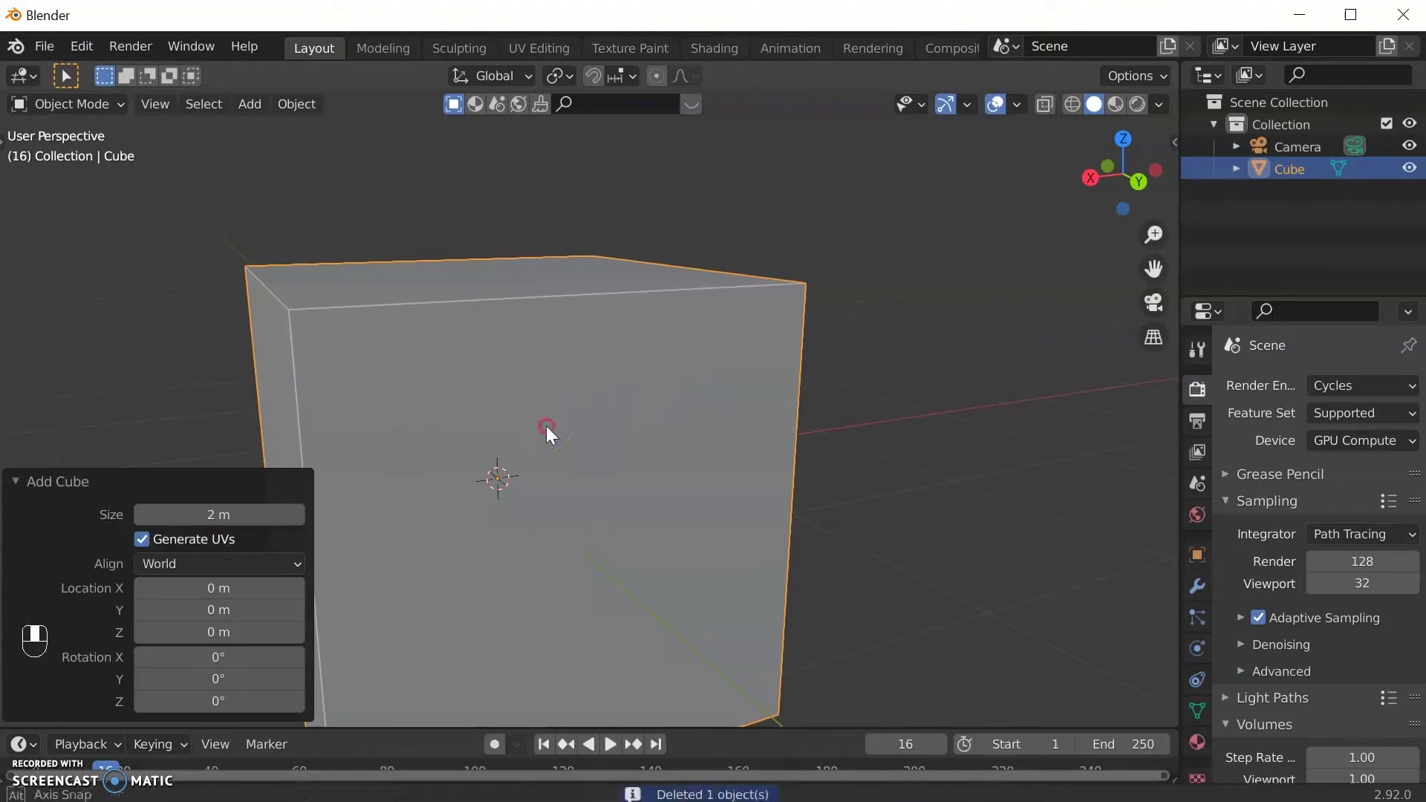
key("Tab")
Step: Try moving the cube's top face freely, and cancel the move
middle_click_drag(472, 480, 717, 436)
scroll(634, 449, "down", 2)
left_click(707, 390)
key("g")
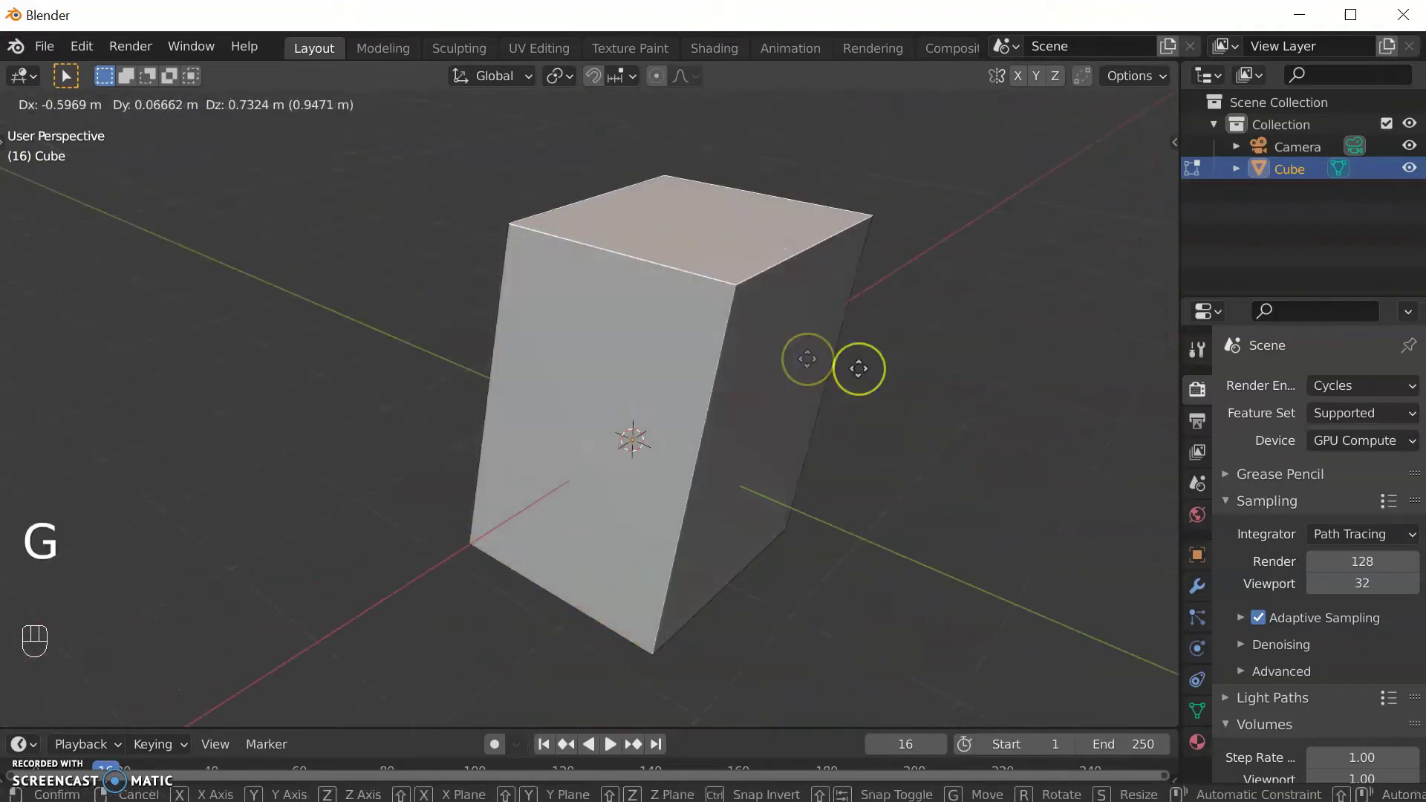
right_click(669, 416)
Step: Try moving one side face of the cube freely, and cancel the move
left_click(739, 446)
key("g")
key("g")
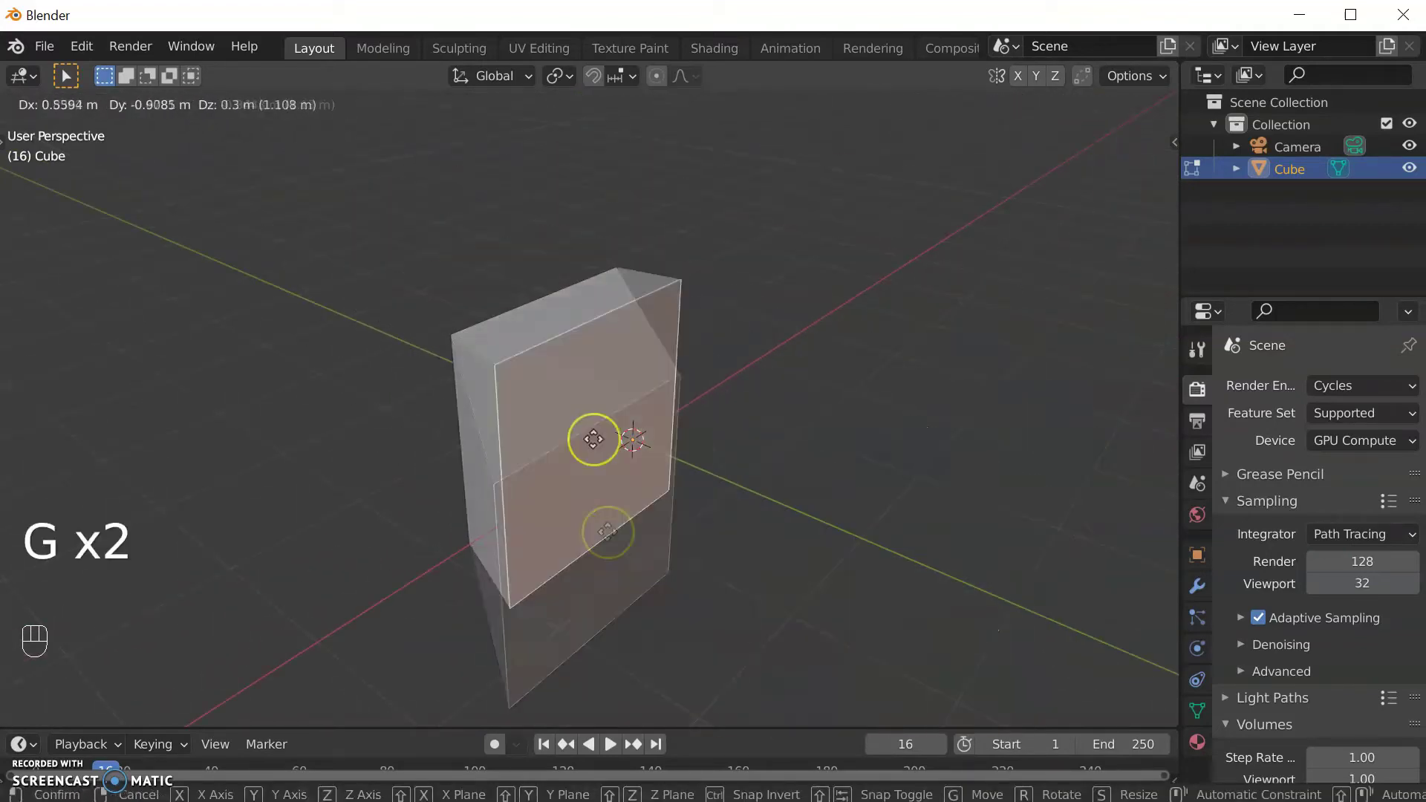
right_click(698, 408)
Step: Add a single loop cut across the cube's top and sides, slid off-centre to a factor of about -0.331
middle_click_drag(699, 408, 641, 334)
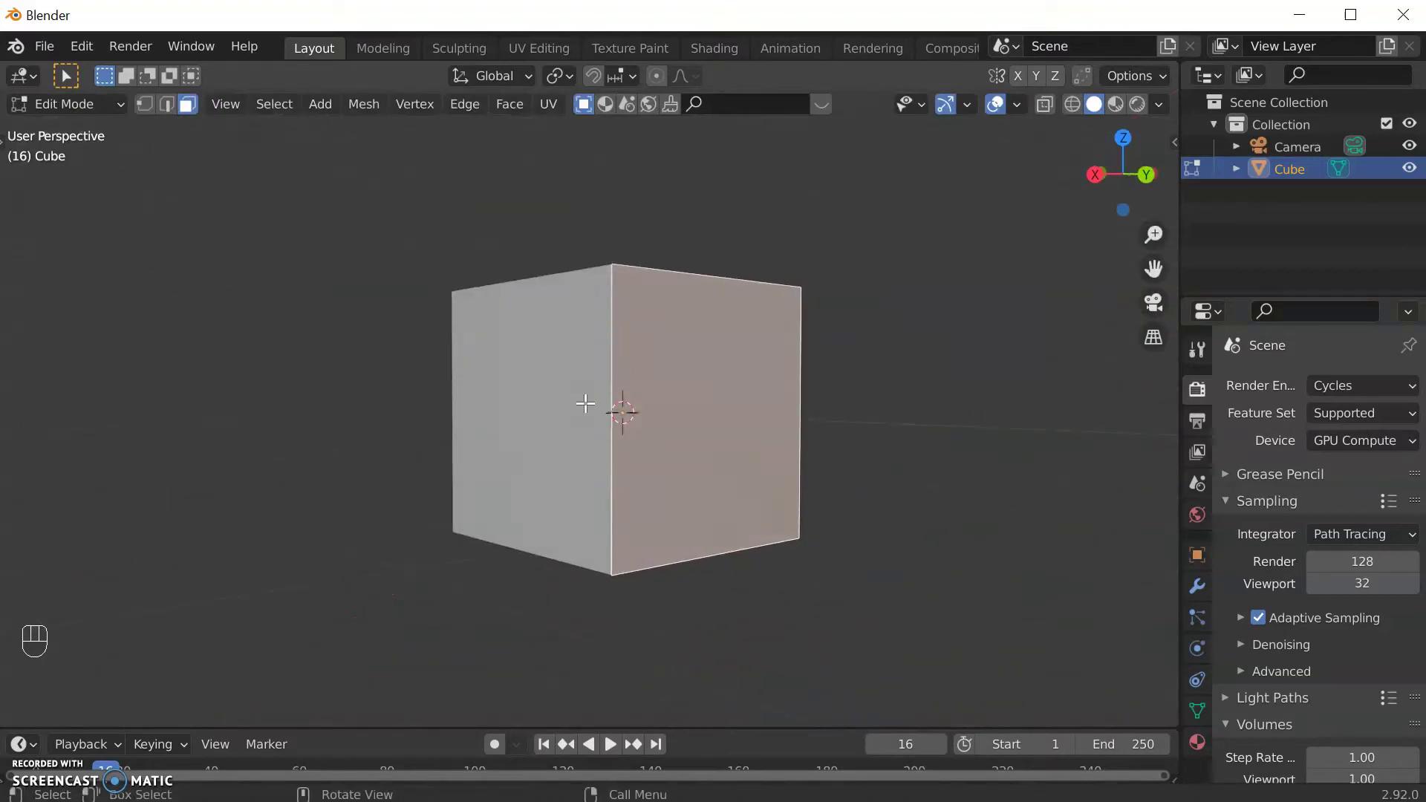
middle_click_drag(742, 455, 747, 560)
scroll(761, 559, "up", 2)
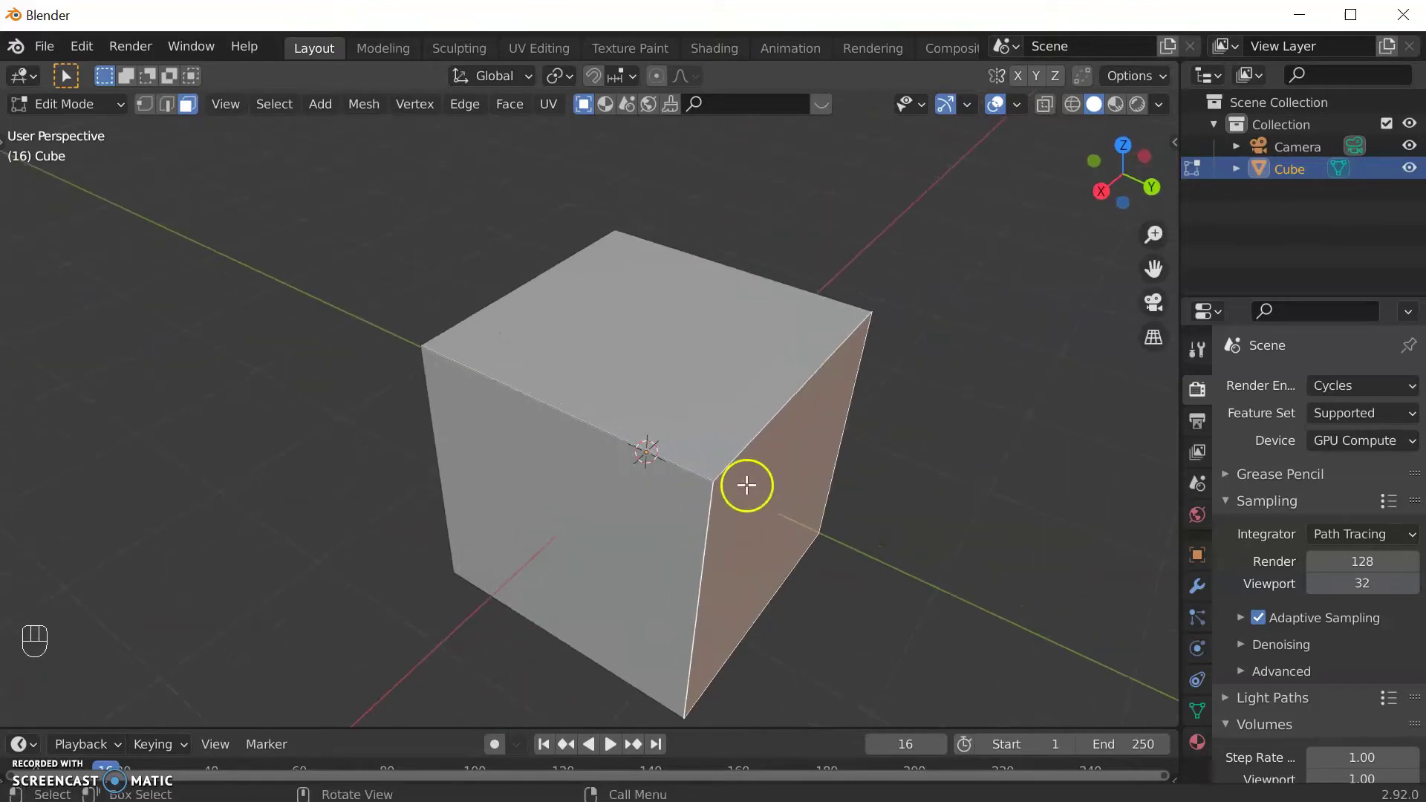
middle_click_drag(747, 485, 695, 463)
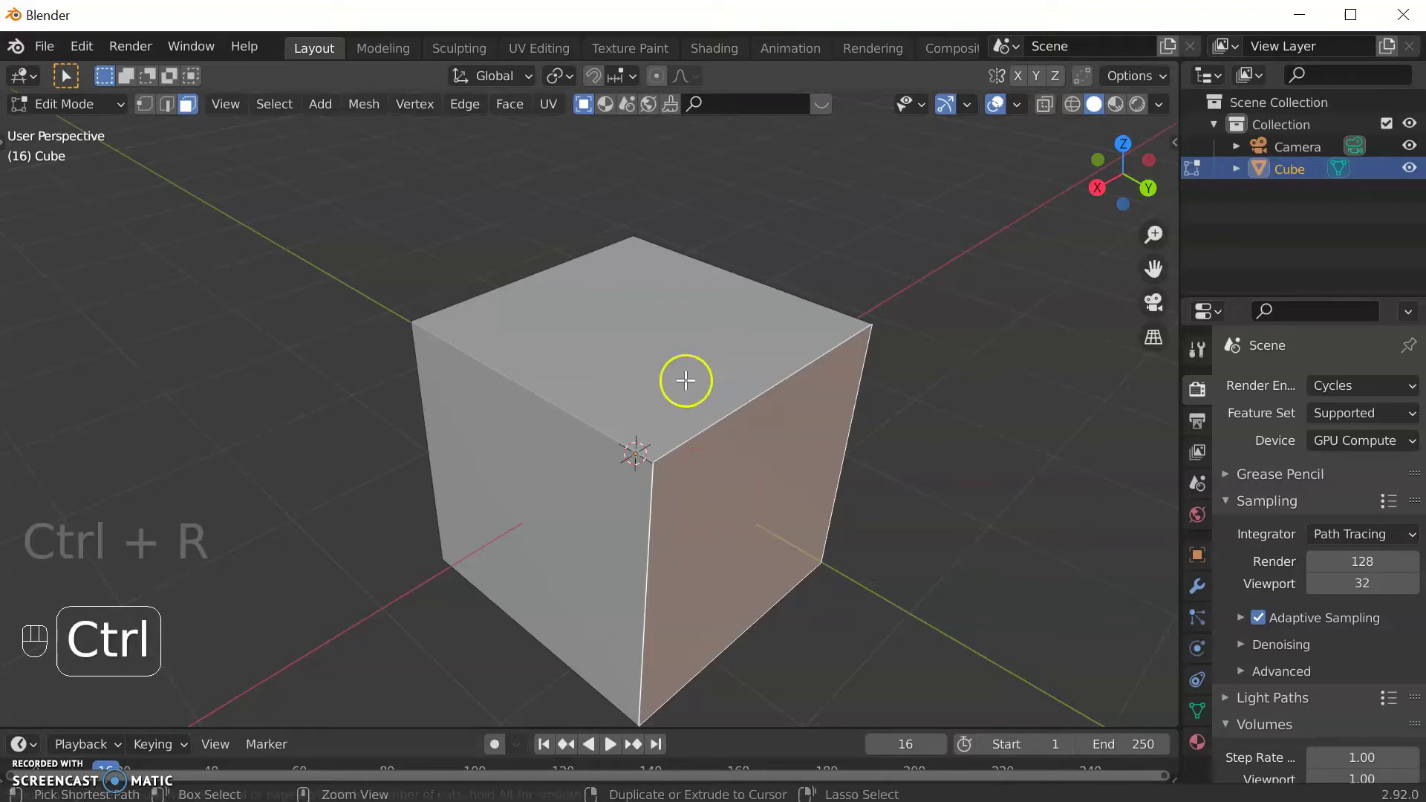
key("ctrl+r")
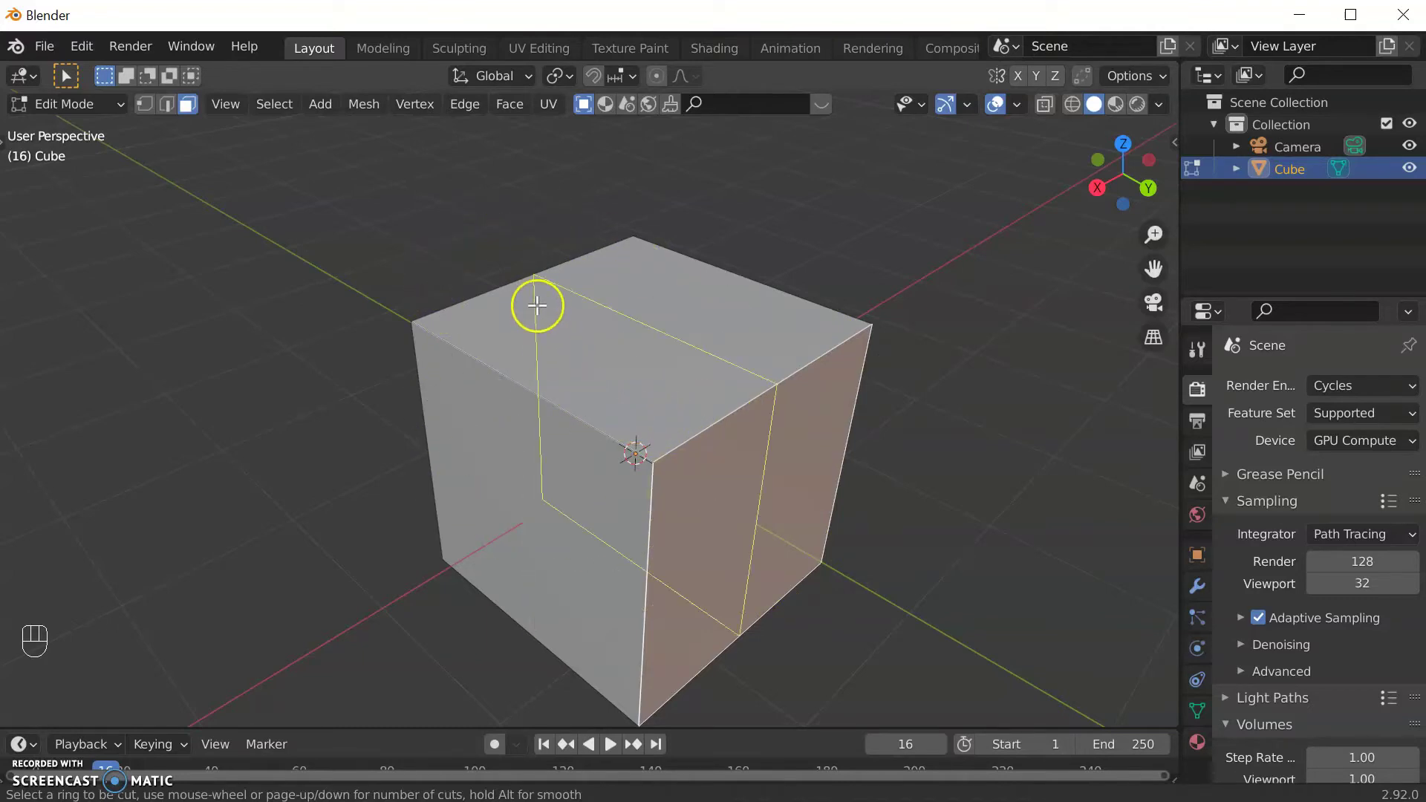
left_click(744, 424)
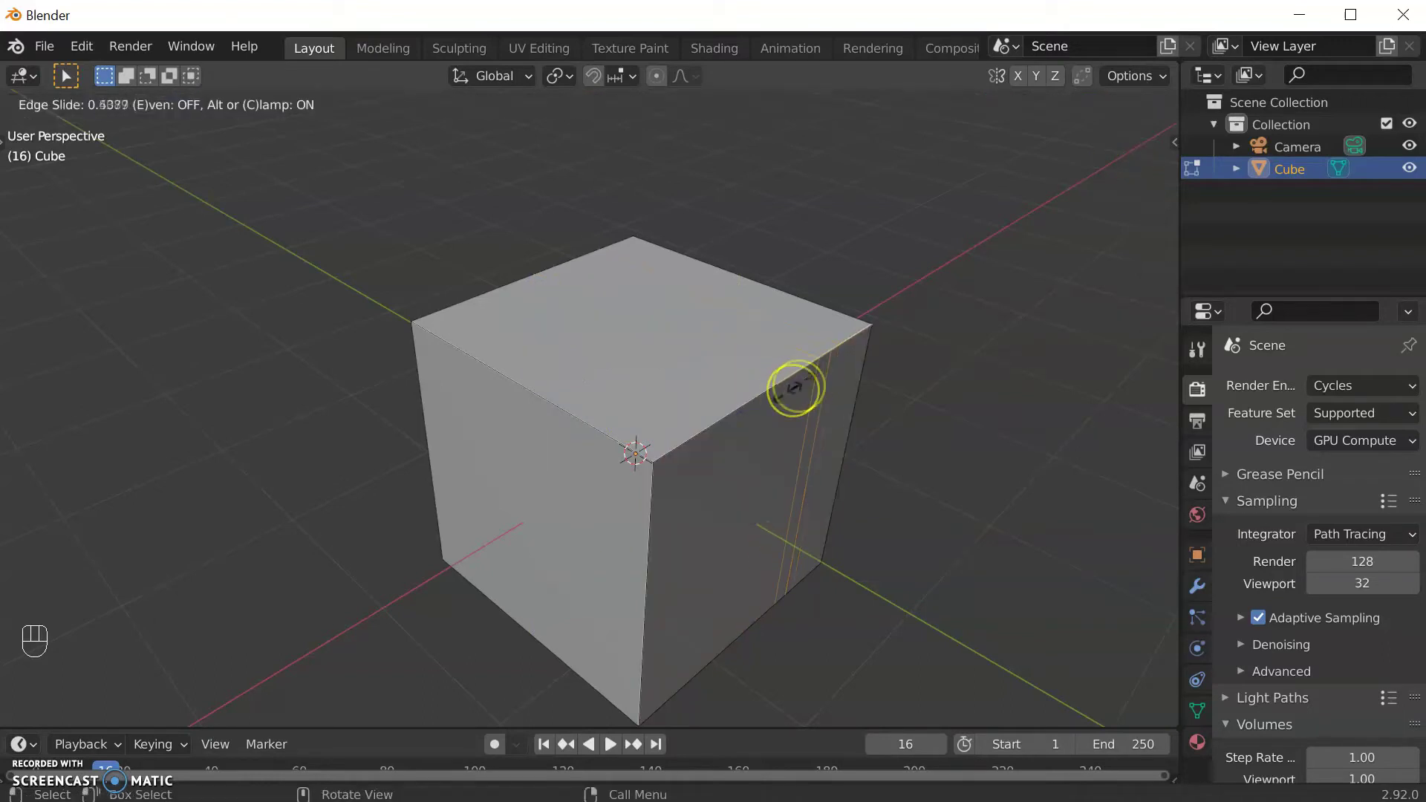
left_click(696, 429)
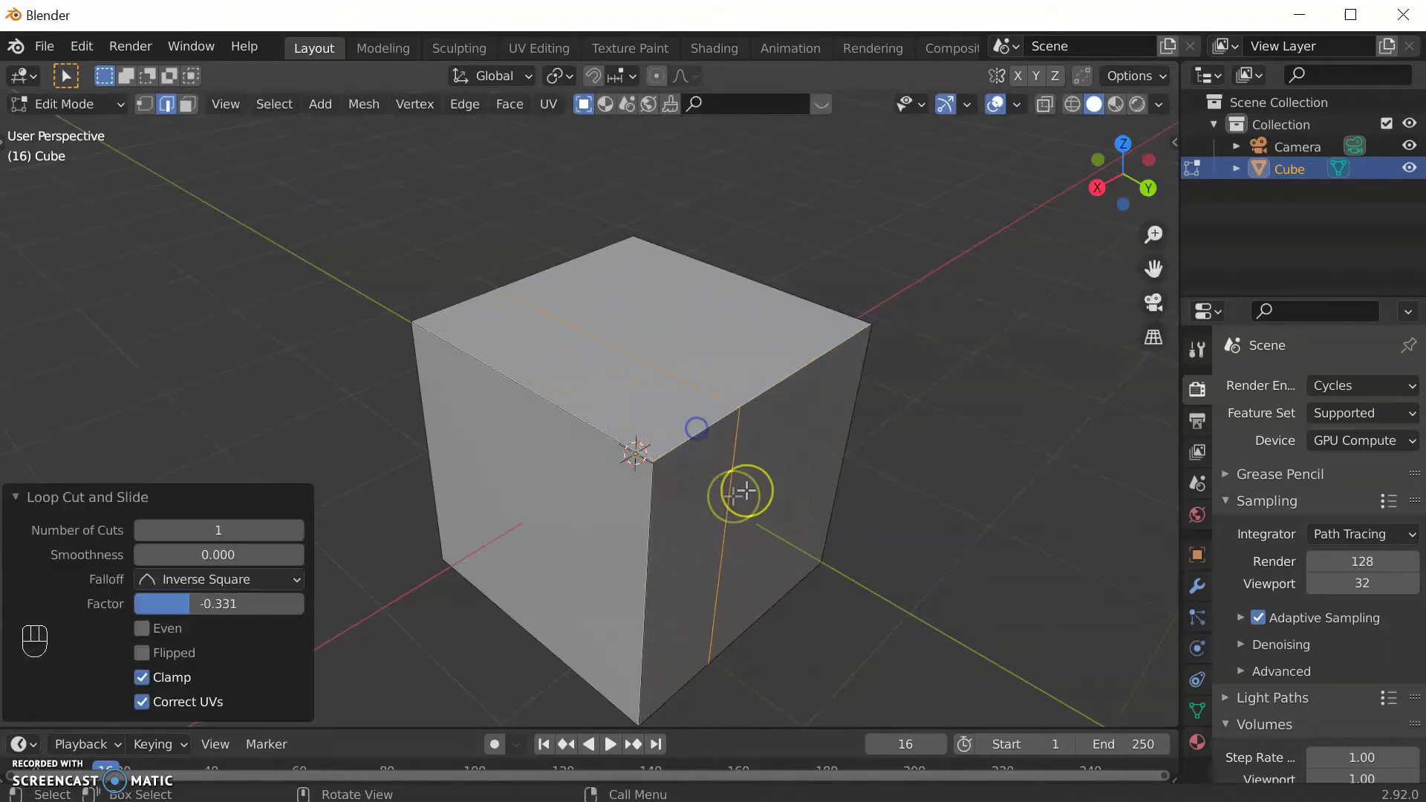
Step: Switch to vertex selection and move the loop cut's vertex on the far top edge twice, upward and back down
left_click(380, 291)
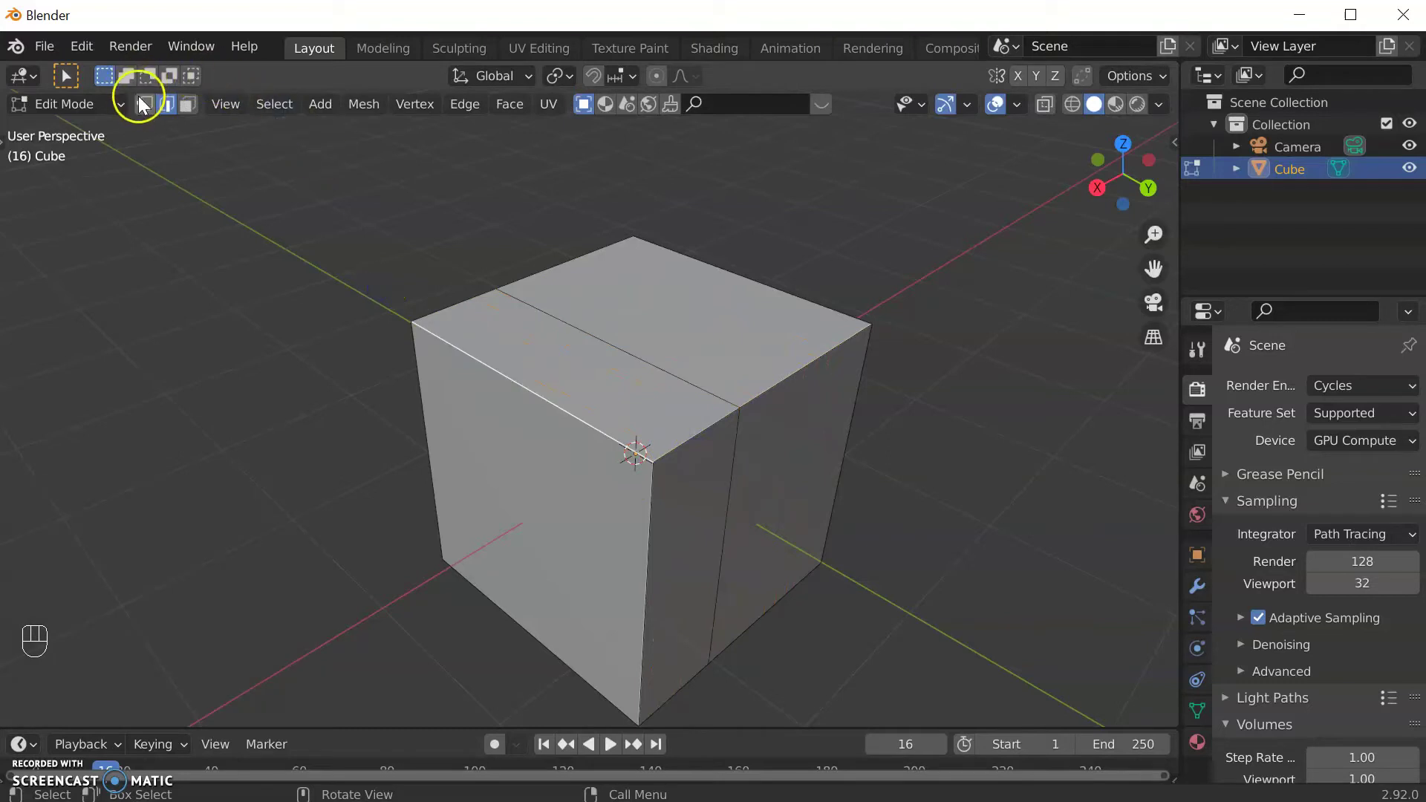
left_click(141, 105)
middle_click_drag(320, 285, 457, 325)
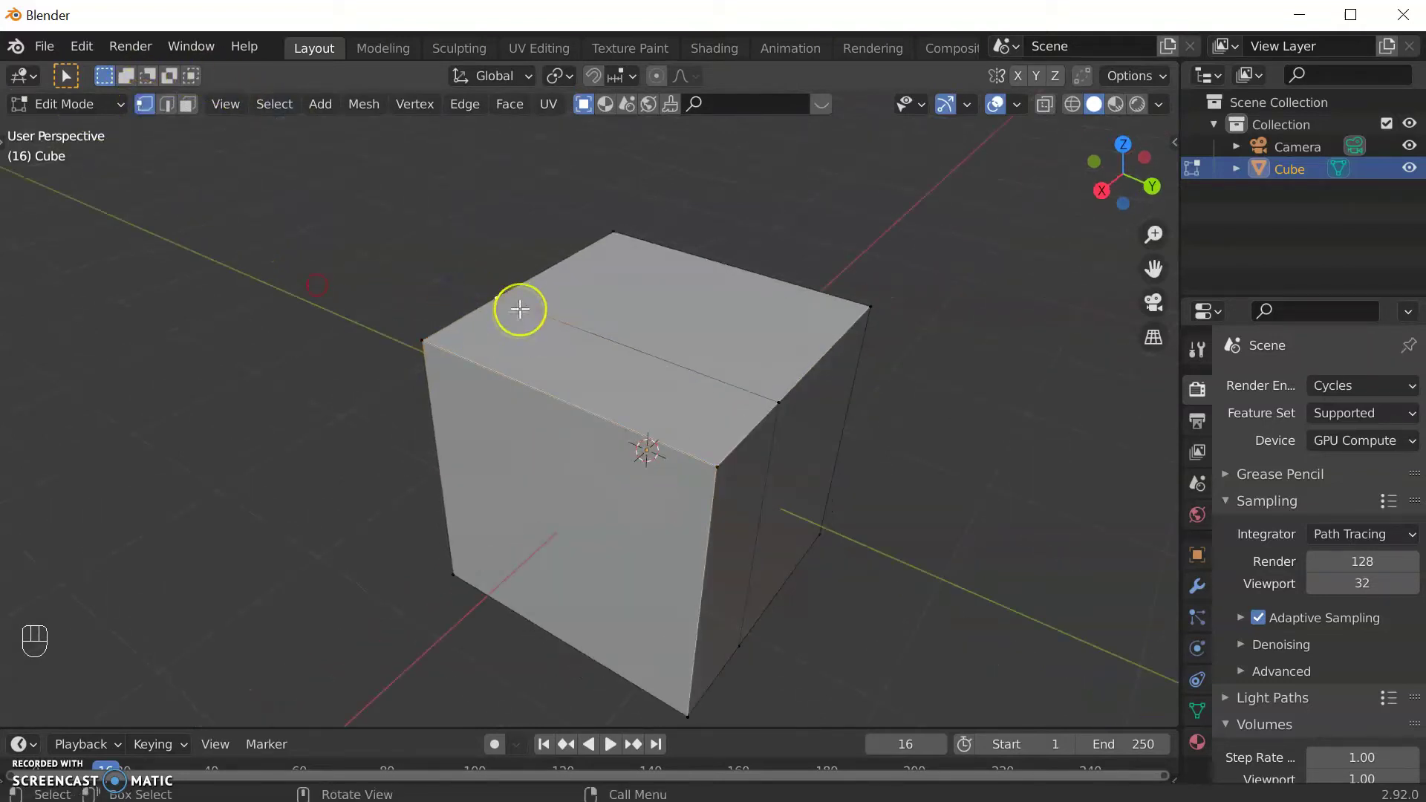
key("g")
left_click(500, 280)
key("g")
left_click(605, 412)
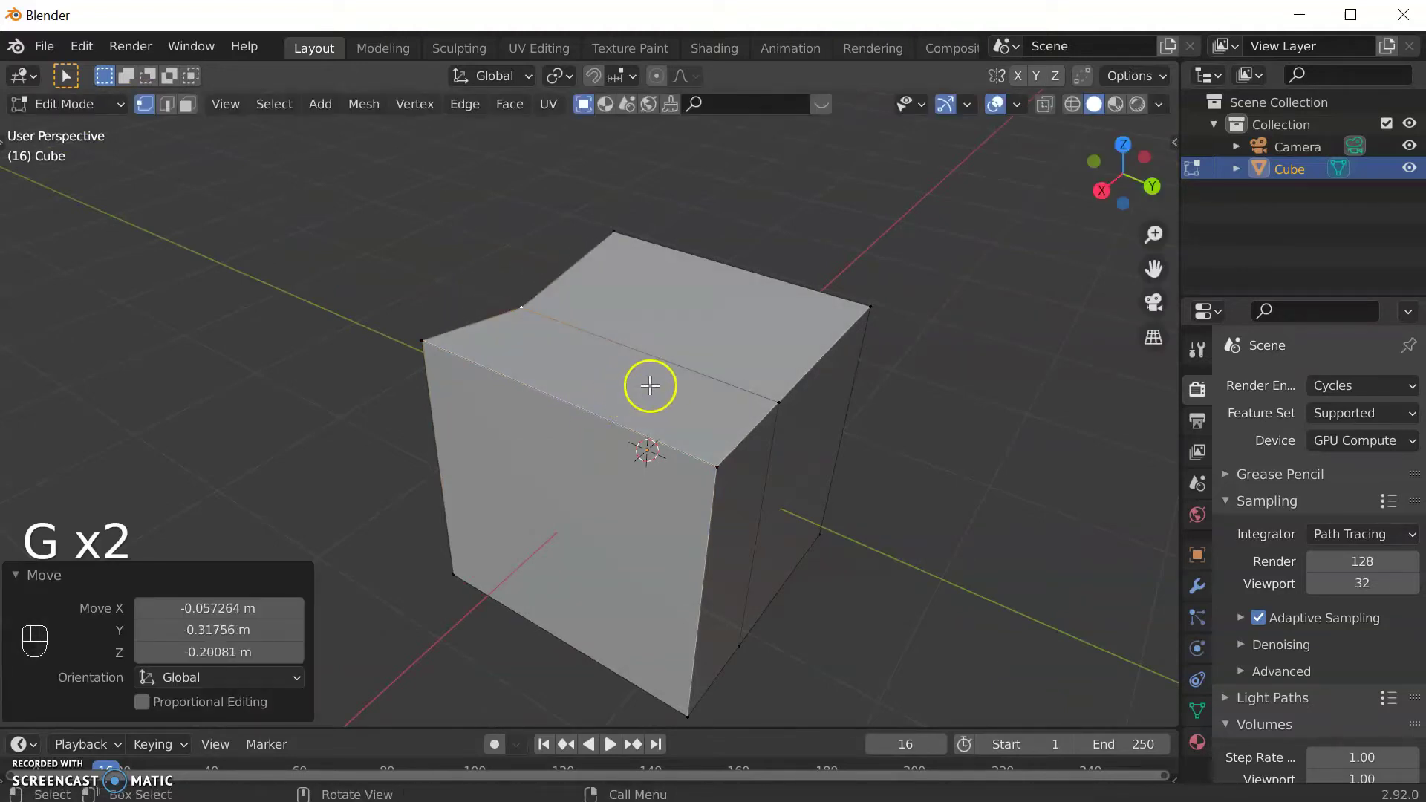
Step: Undo the vertex moves and the single loop cut on the cube
key("ctrl+z")
key("ctrl+z")
key("ctrl+z")
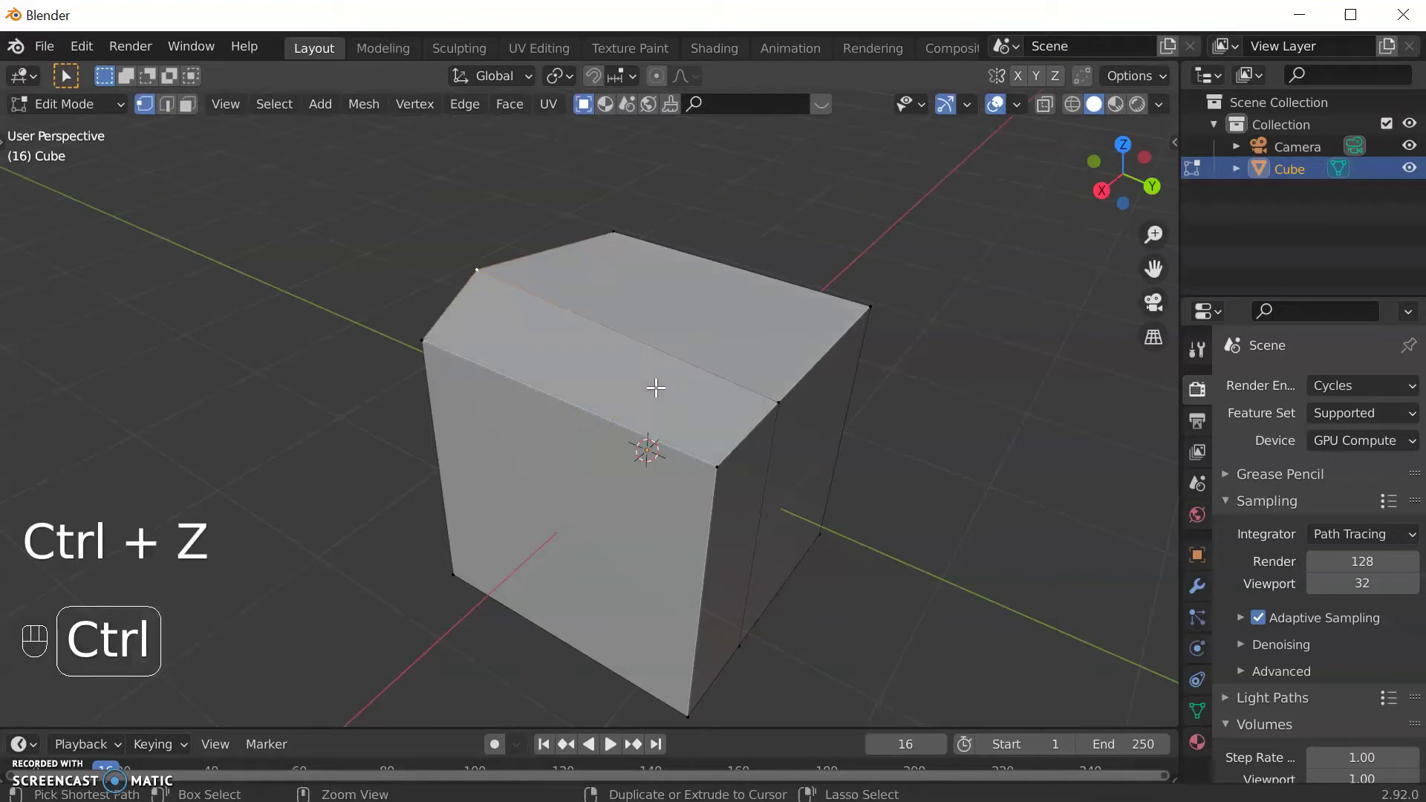
key("ctrl+z")
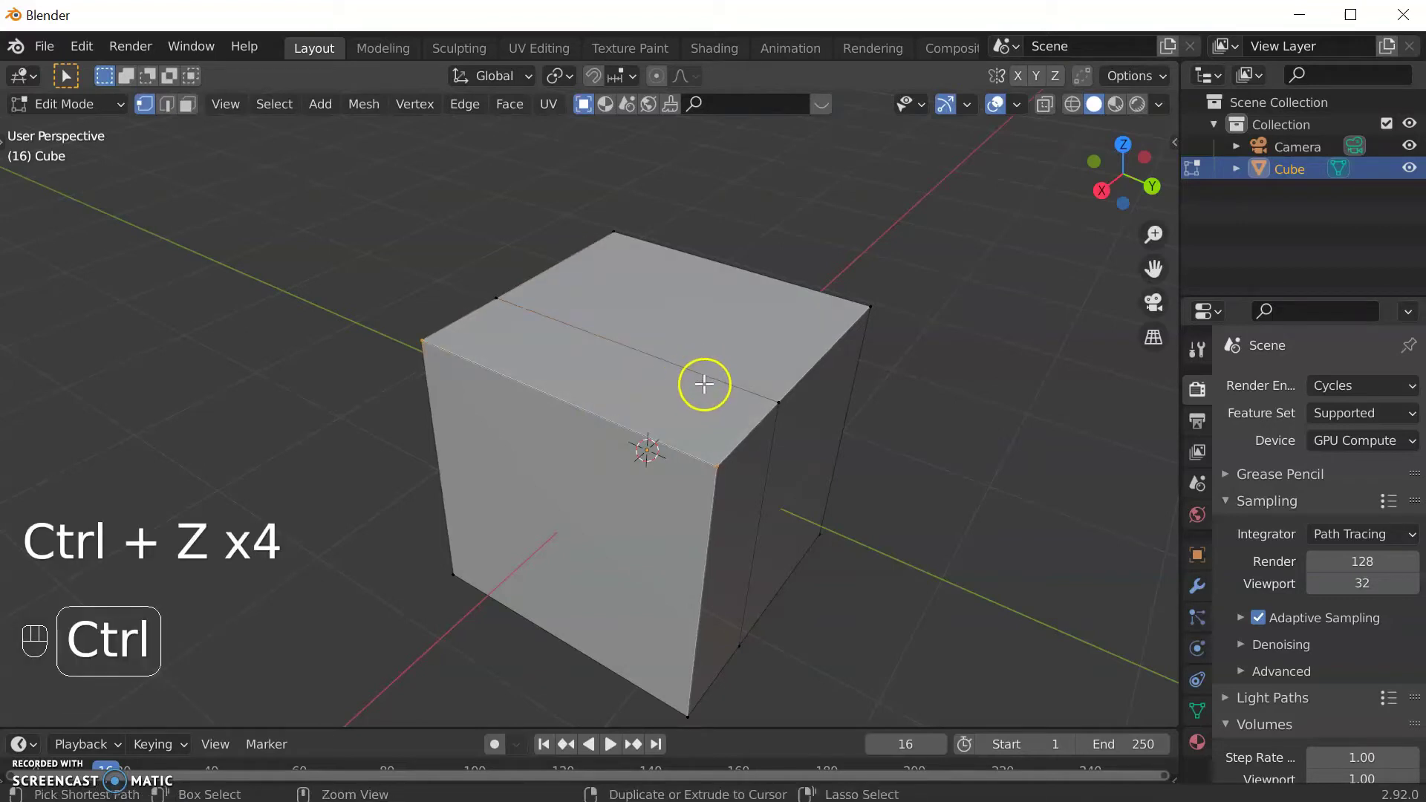
key("ctrl+z")
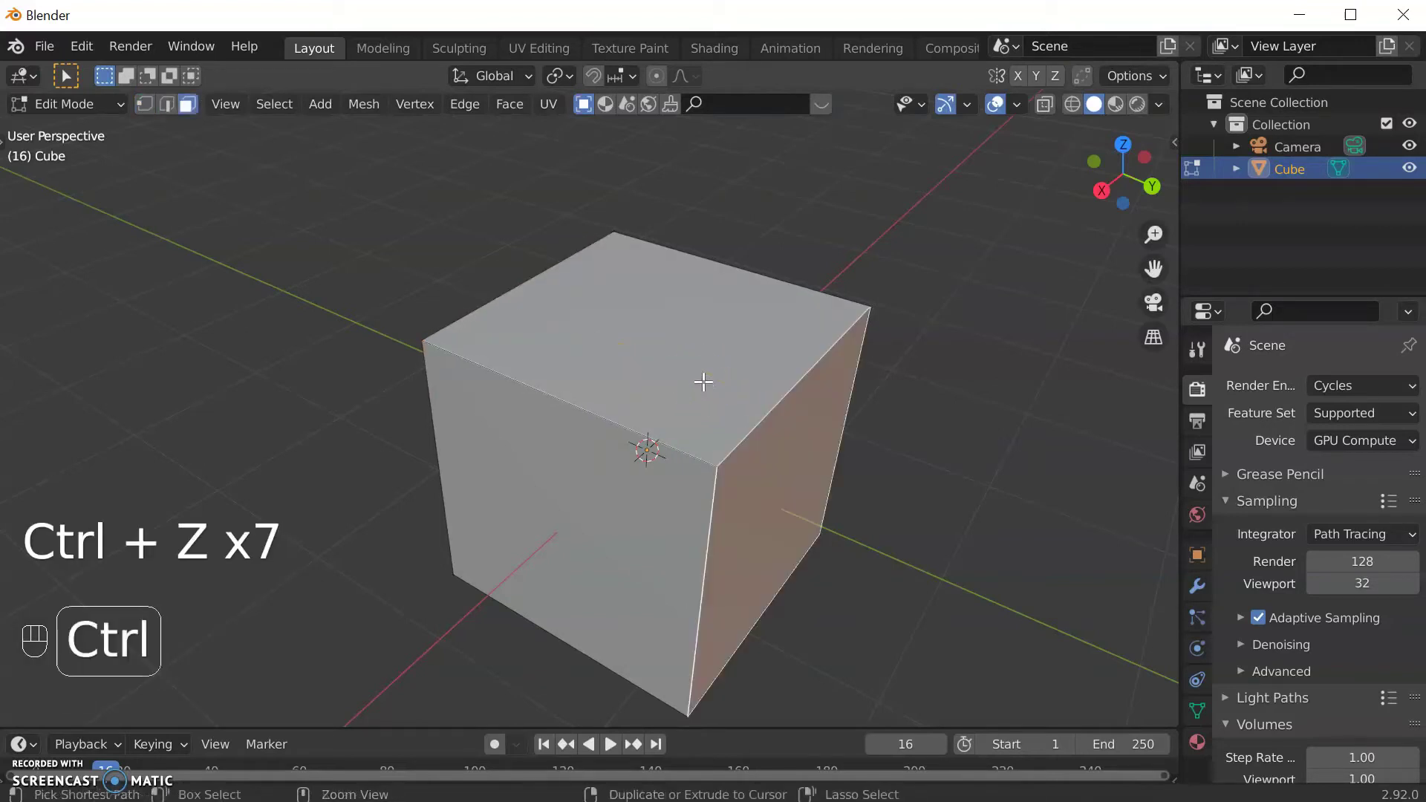
Step: Add 12 parallel loop cuts across the cube's top and sides, slid to a factor of about -0.133
key("ctrl+r")
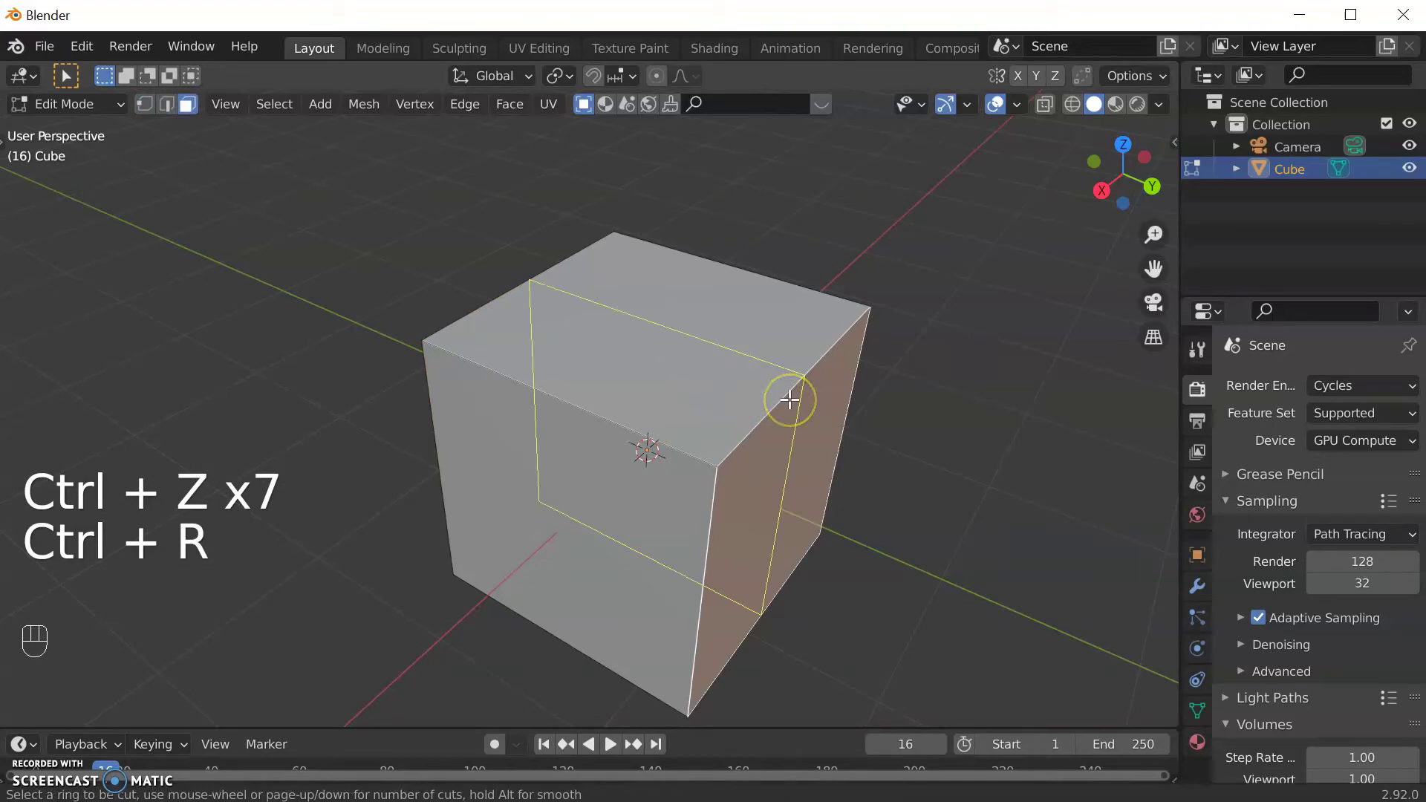
scroll(789, 399, "up", 14)
scroll(789, 399, "down", 10)
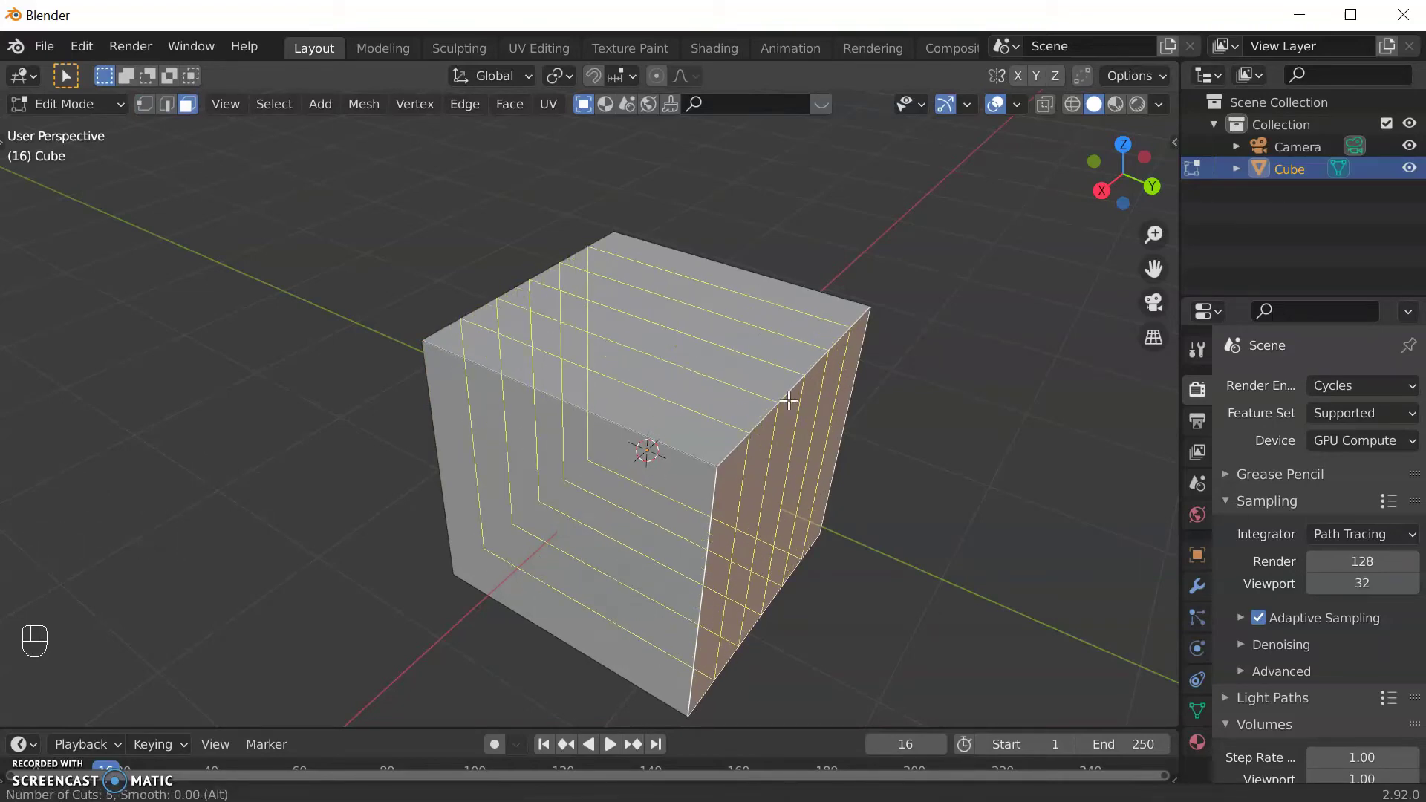
scroll(789, 400, "up", 7)
left_click(780, 401)
middle_click_drag(780, 404, 603, 424)
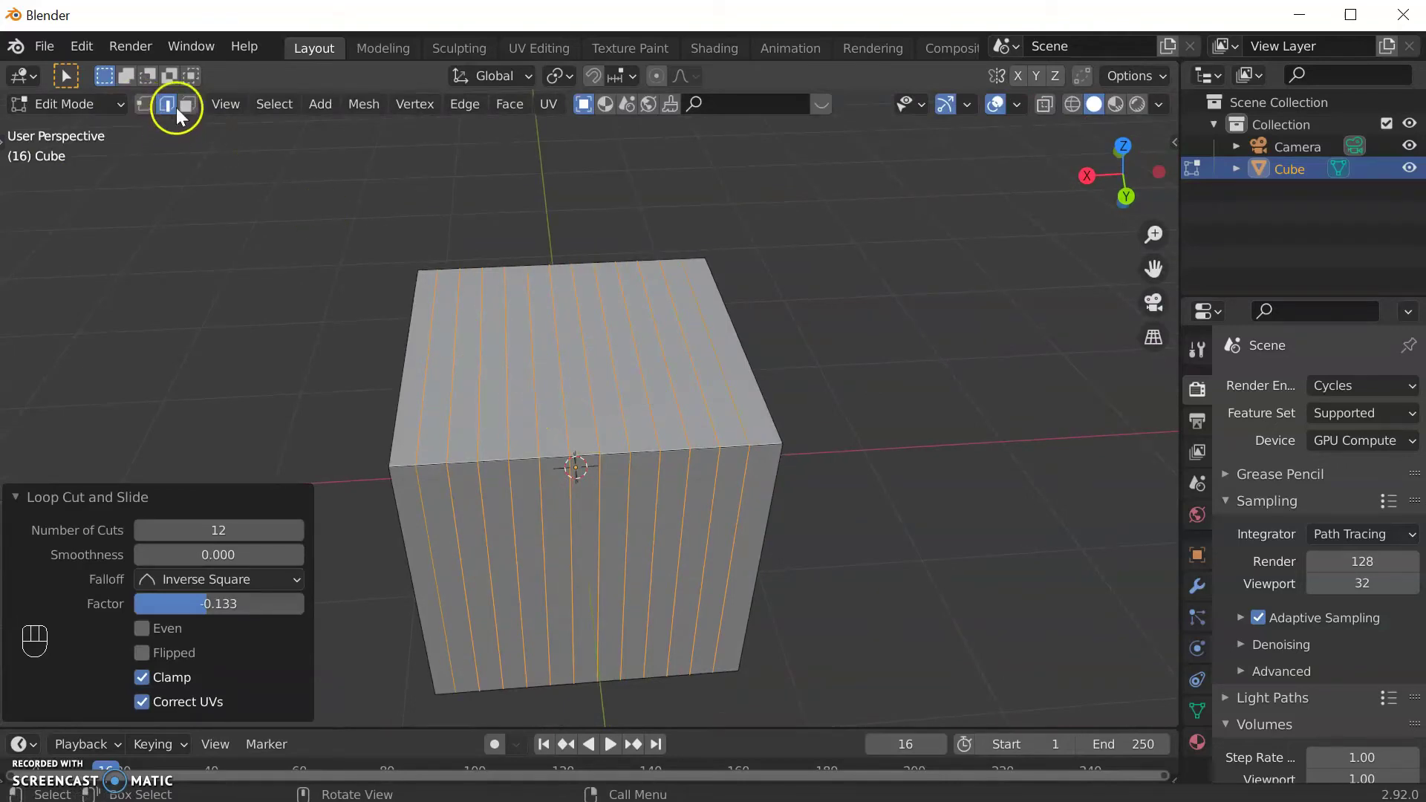
Step: Using face selection, move neighbouring strip faces in the middle of the cut side outward about 1.23 m along Y
left_click(186, 105)
left_click(563, 529)
middle_click_drag(580, 542, 685, 546)
middle_click_drag(684, 546, 745, 523)
scroll(745, 523, "up", 1)
key("g")
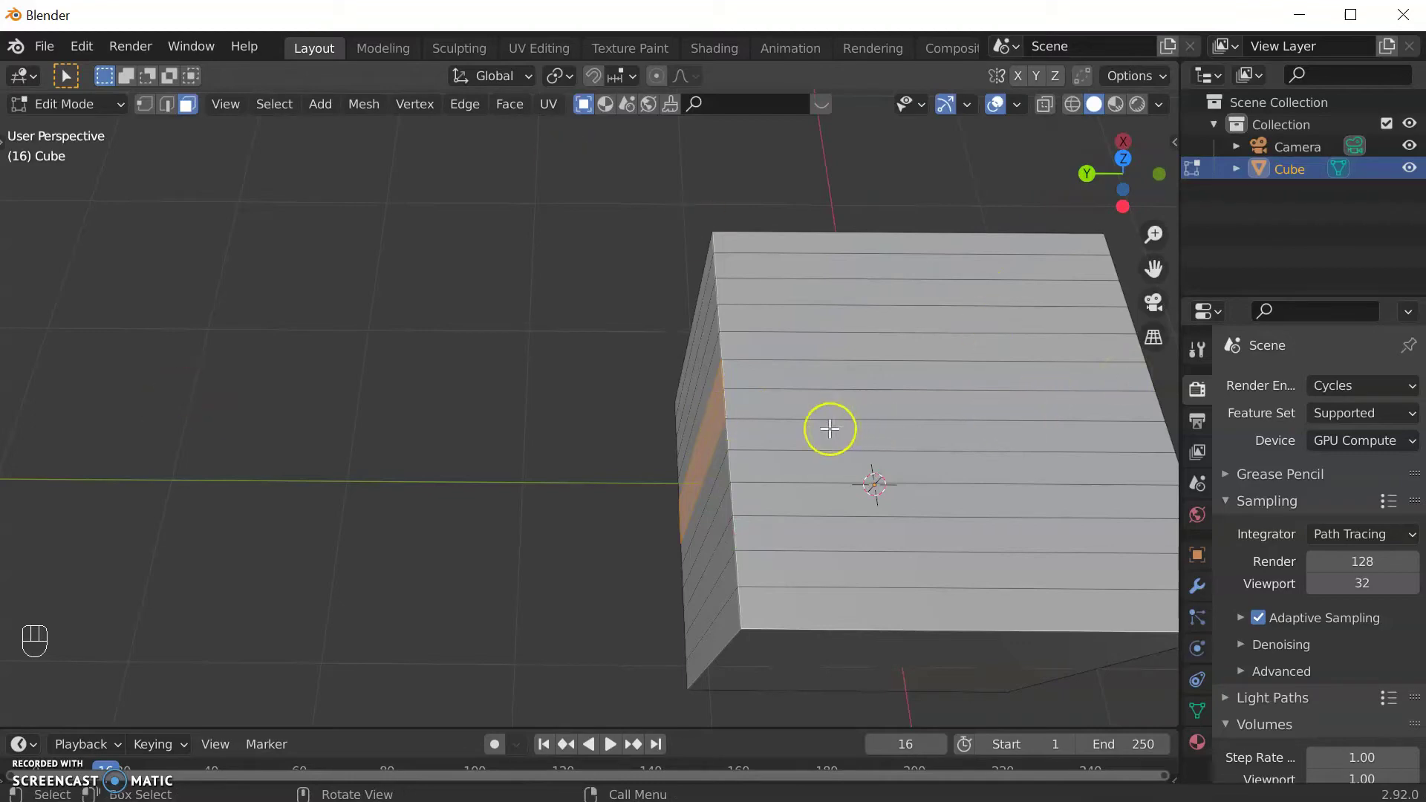
key("g")
key("y")
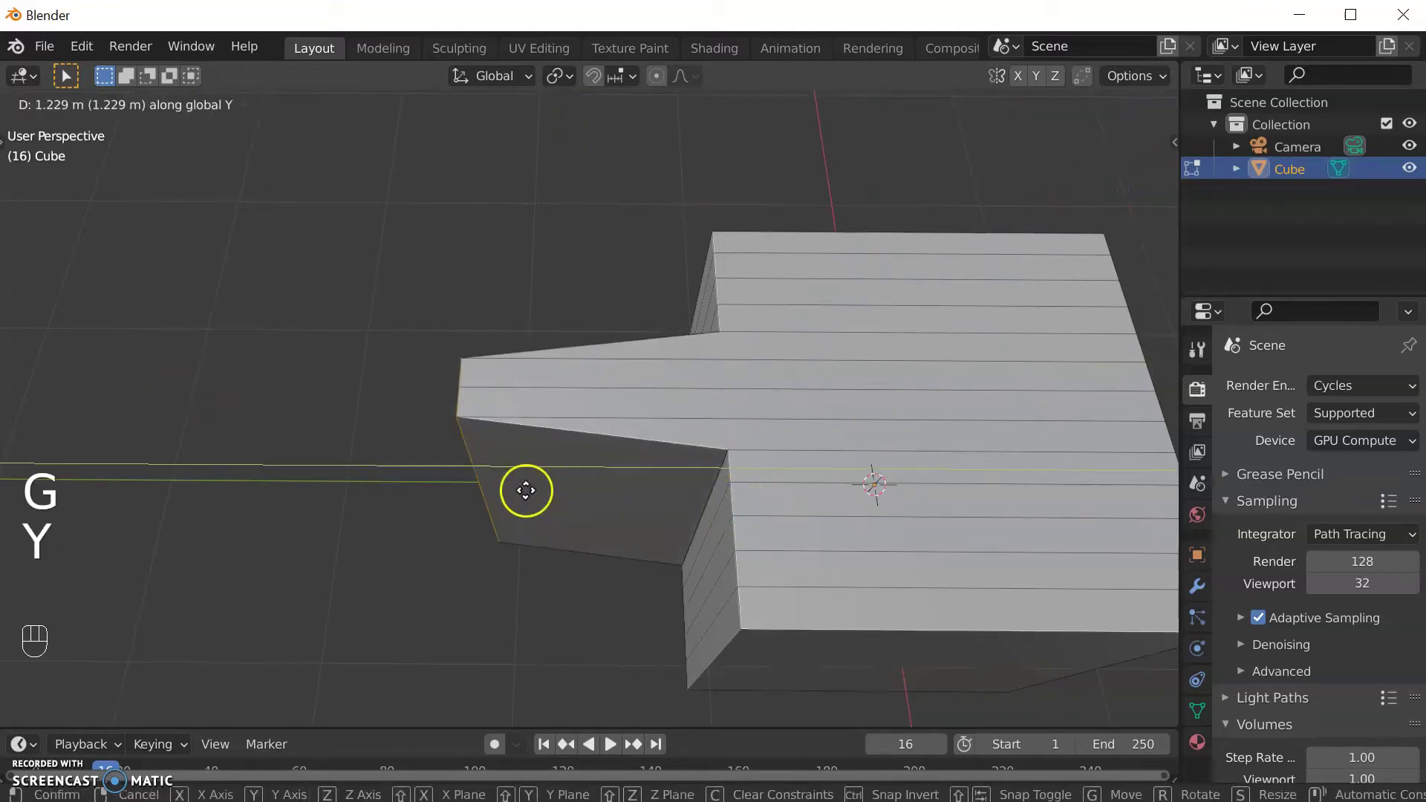
left_click(528, 493)
Step: Select neighbouring strips in the middle of the top and raise them about 0.93 m along Z
middle_click_drag(528, 493, 562, 453)
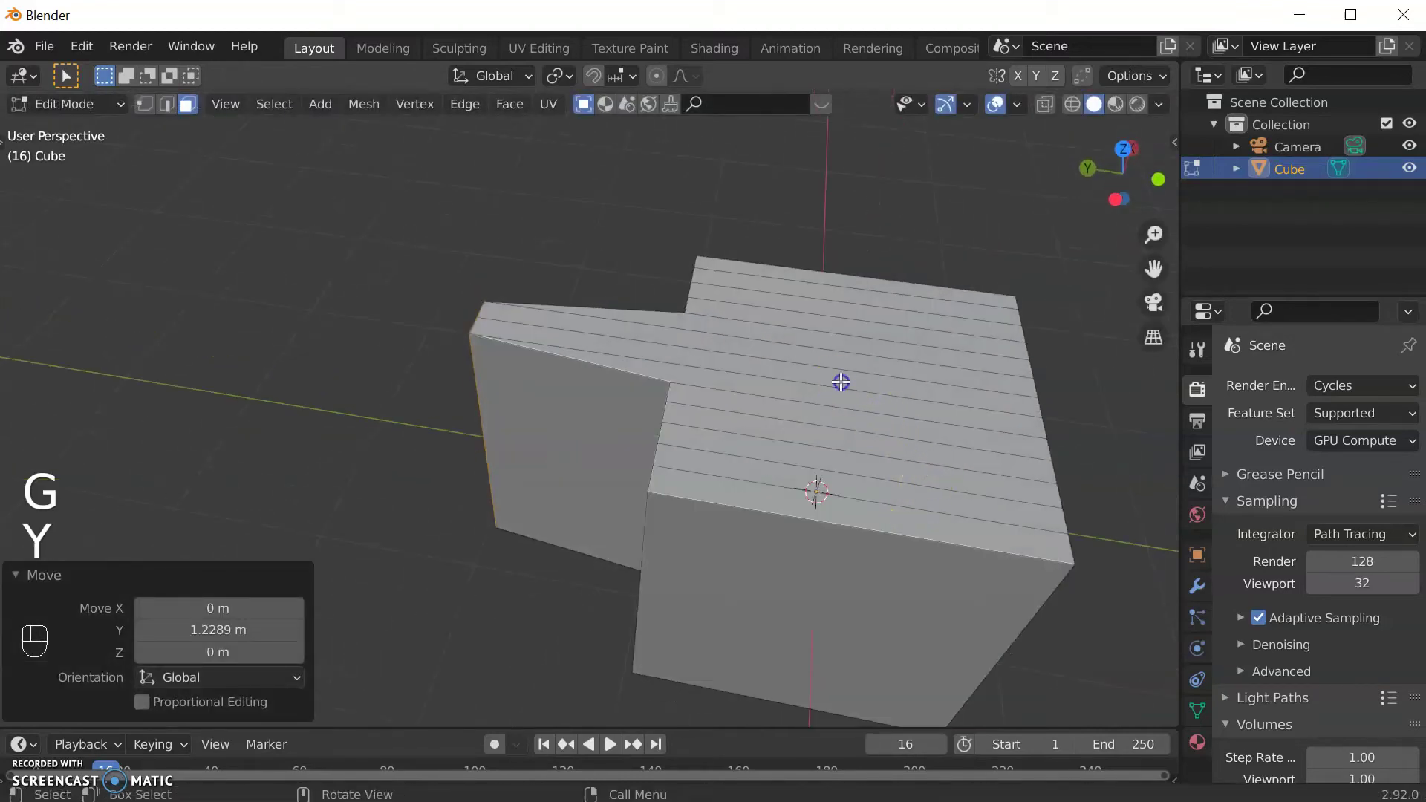
left_click(894, 429, "alt")
key("g")
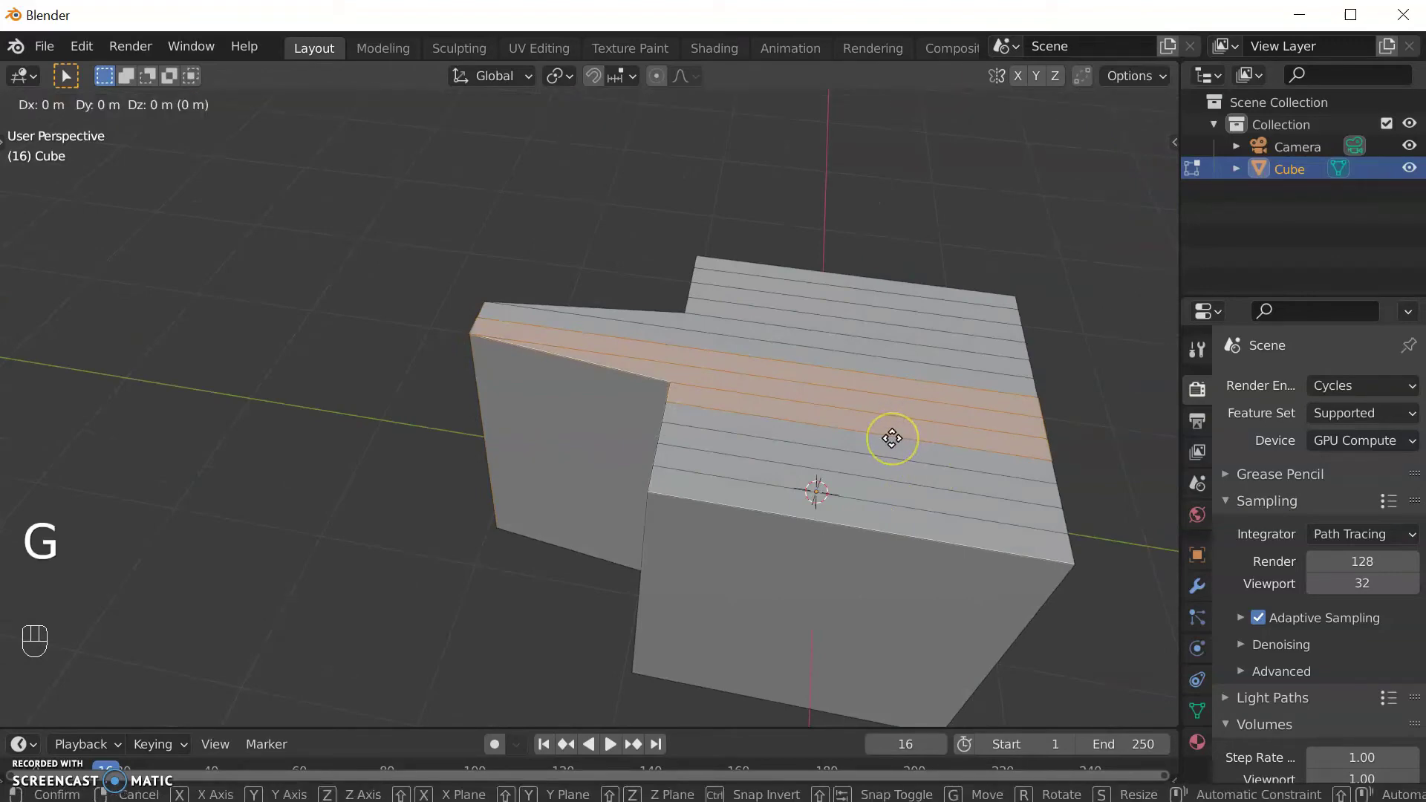
key("z")
left_click(860, 309)
Step: Add four horizontal loop cuts around the cube's body with a slide factor of 0
middle_click_drag(636, 413, 589, 229)
key("ctrl+r")
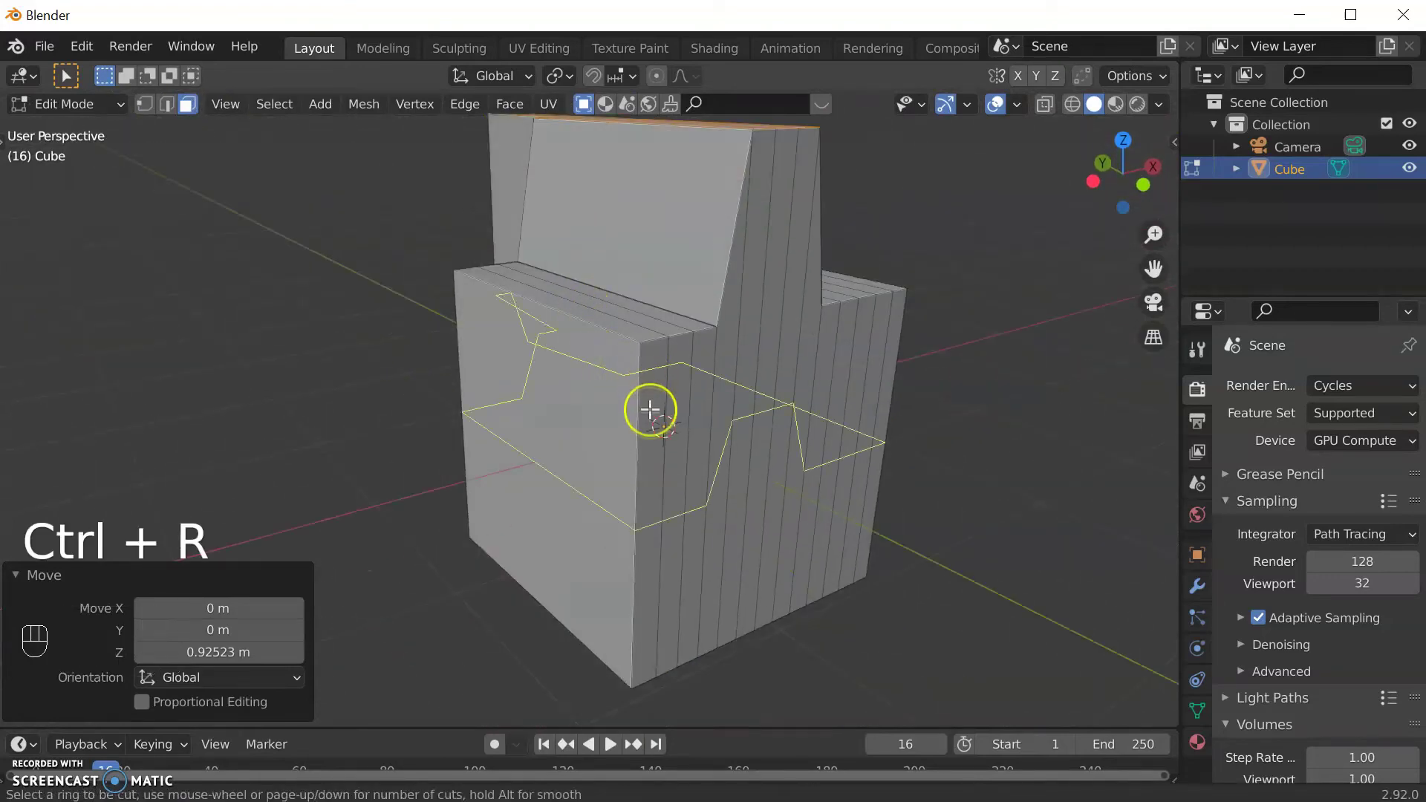
scroll(650, 409, "up", 3)
left_click(657, 425)
left_click(658, 425)
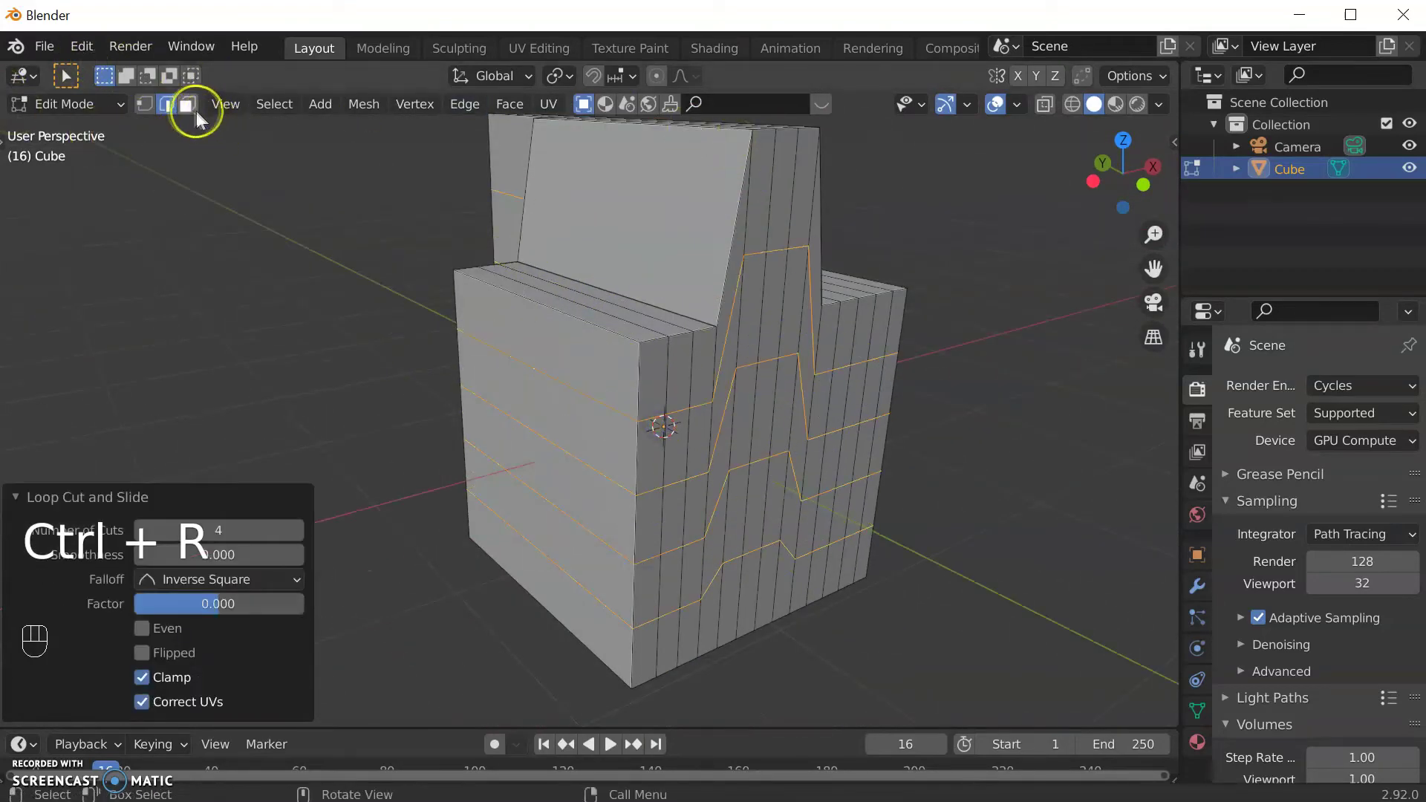
Step: Switch to face selection and extrude a block of small faces on the lower gridded side outward
left_click(745, 503)
middle_click_drag(773, 503, 834, 519)
key("e")
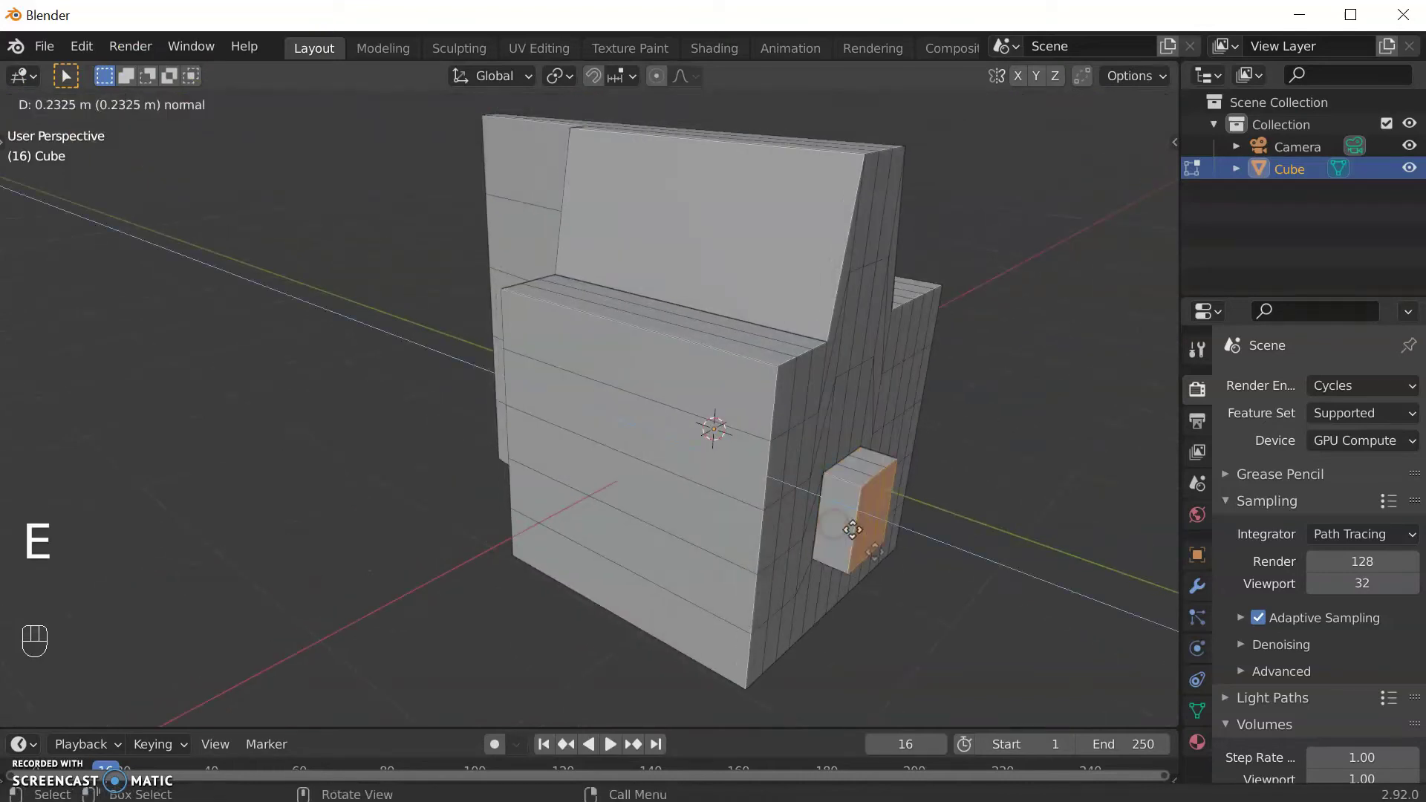
left_click(898, 578)
Step: Select tall strip faces above the protruding block and extrude them inward, and check the shape in Object Mode
left_click(823, 436)
key("e")
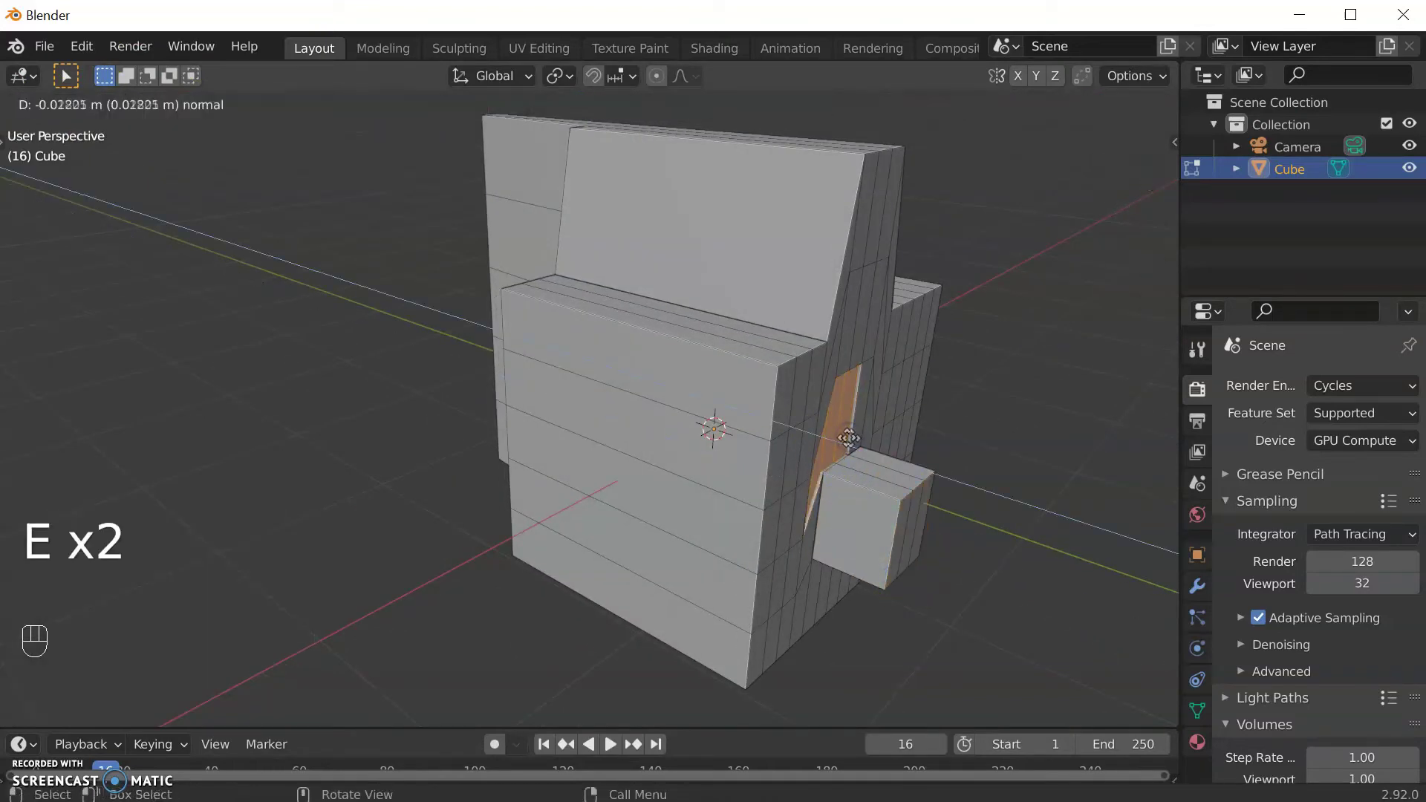
left_click(849, 353)
key("e")
left_click(840, 312)
middle_click_drag(839, 312, 786, 449)
key("Tab")
key("Tab")
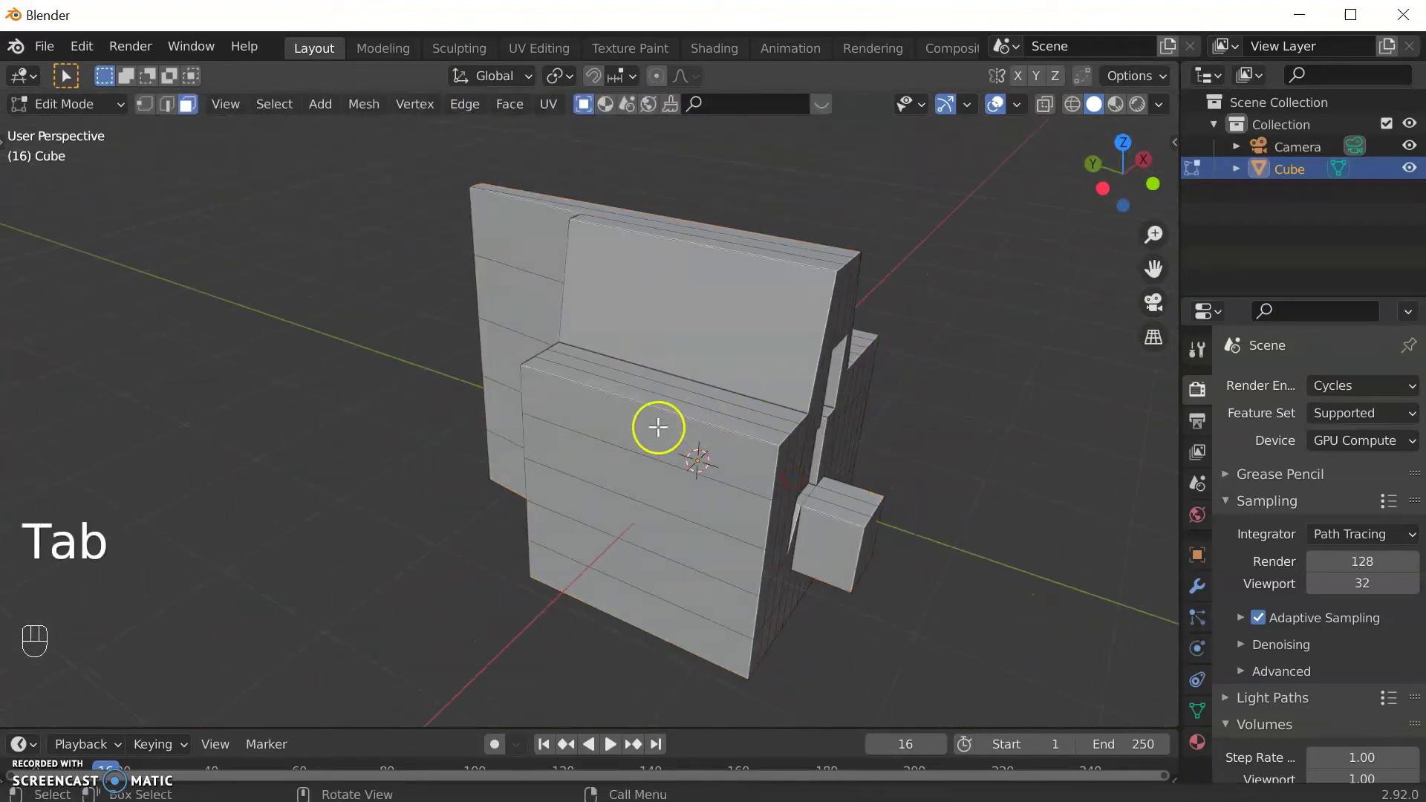
middle_click_drag(651, 414, 678, 382)
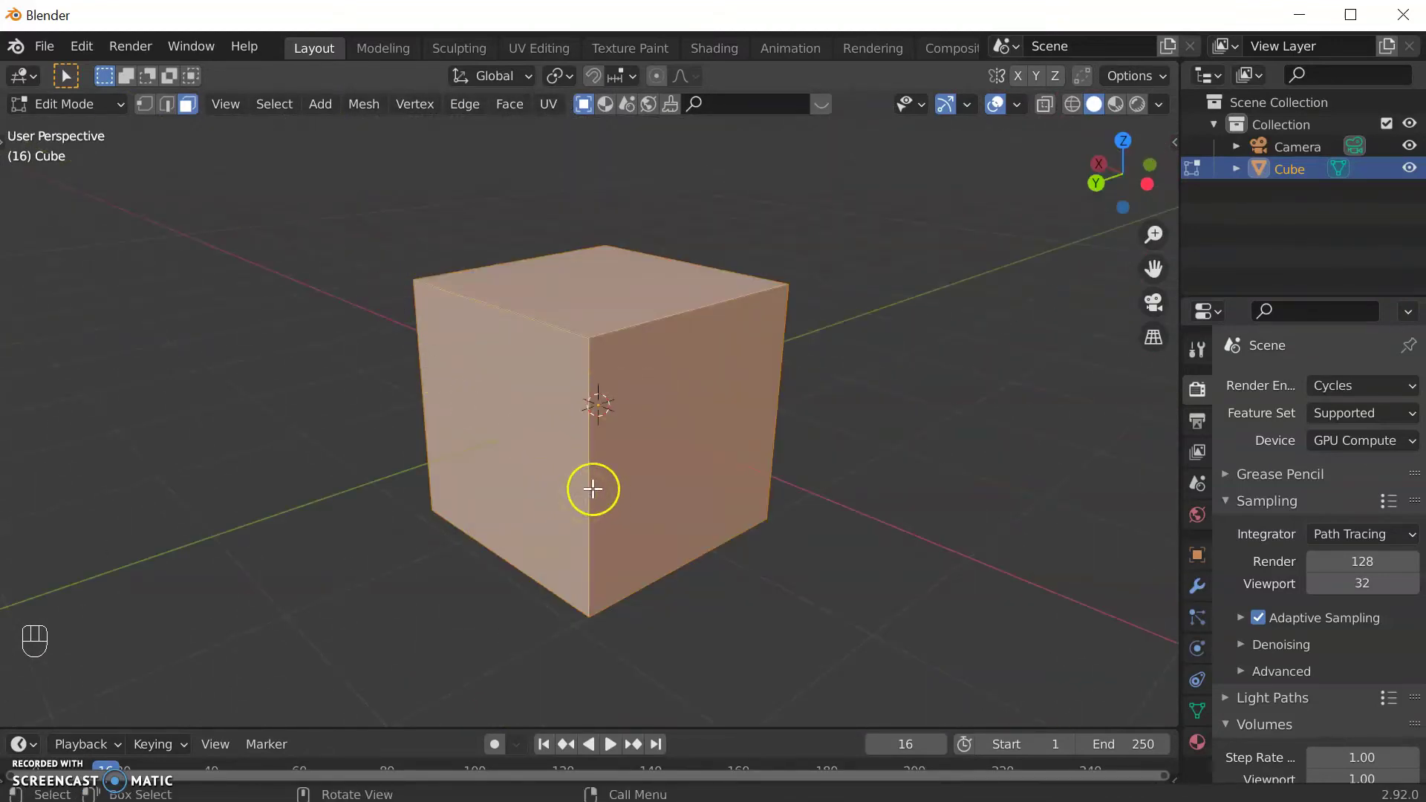
Step: Add four horizontal loop cuts around the plain cube with a slide factor of 0
middle_click_drag(592, 489, 626, 480, "shift")
scroll(630, 468, "down", 2)
scroll(583, 444, "up", 1)
mouse_move(639, 426)
middle_mouse_down("shift")
mouse_move(597, 443)
mouse_move(970, 430)
mouse_move(577, 455)
mouse_move(614, 433)
mouse_move(589, 439)
mouse_move(609, 404)
mouse_move(623, 408)
middle_mouse_up("shift")
scroll(624, 378, "up", 2)
scroll(622, 408, "down", 1)
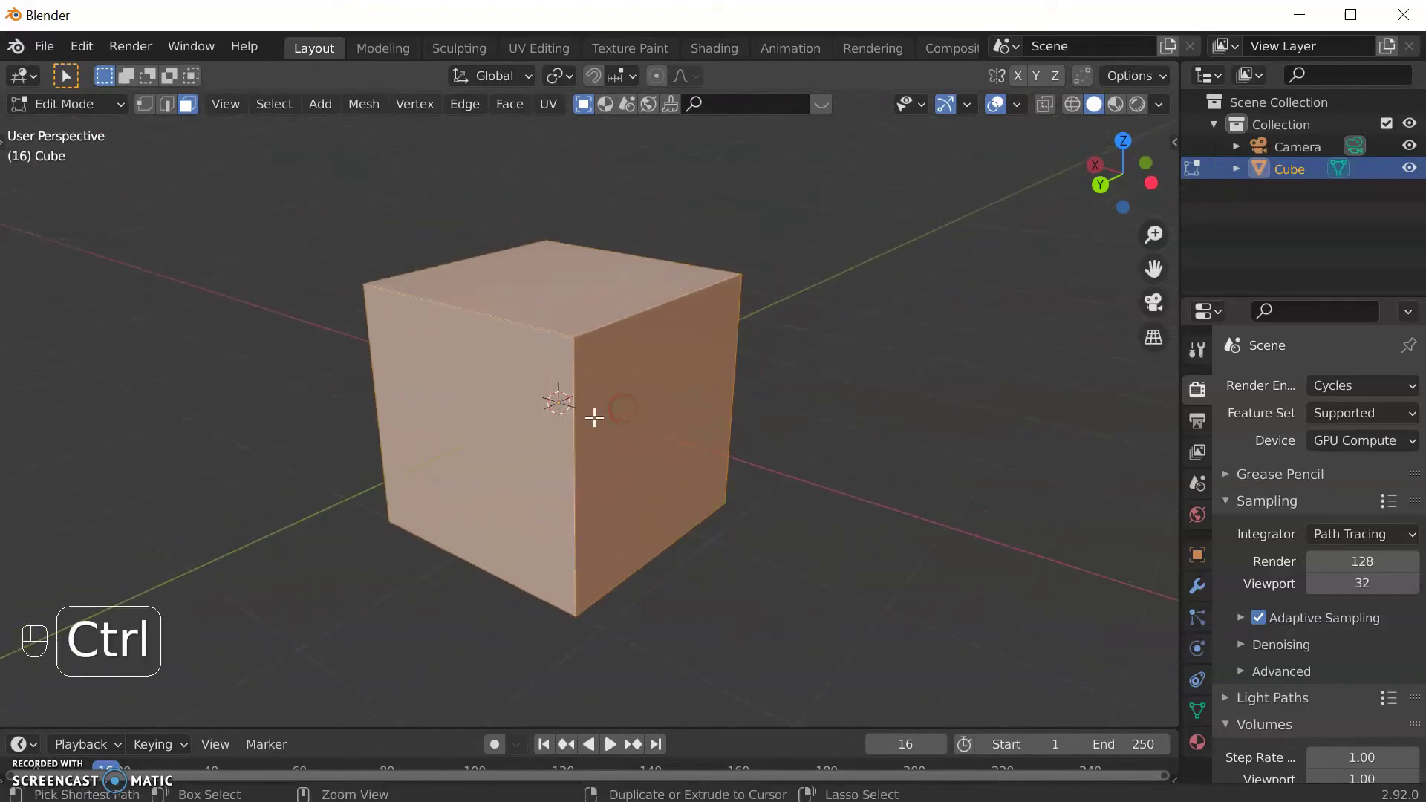
key("ctrl+r")
scroll(566, 419, "up", 3)
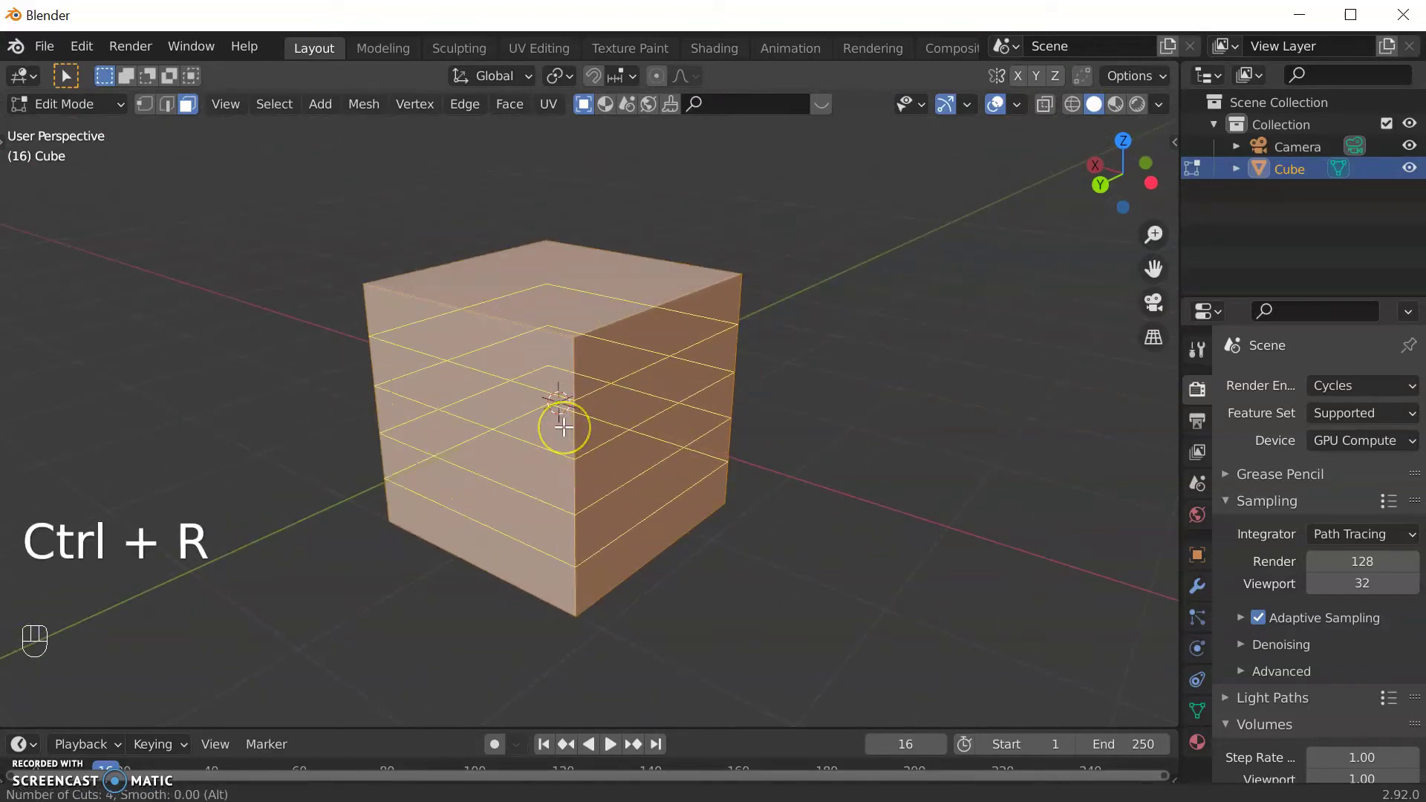
double_click(564, 427)
middle_click_drag(618, 397, 652, 336)
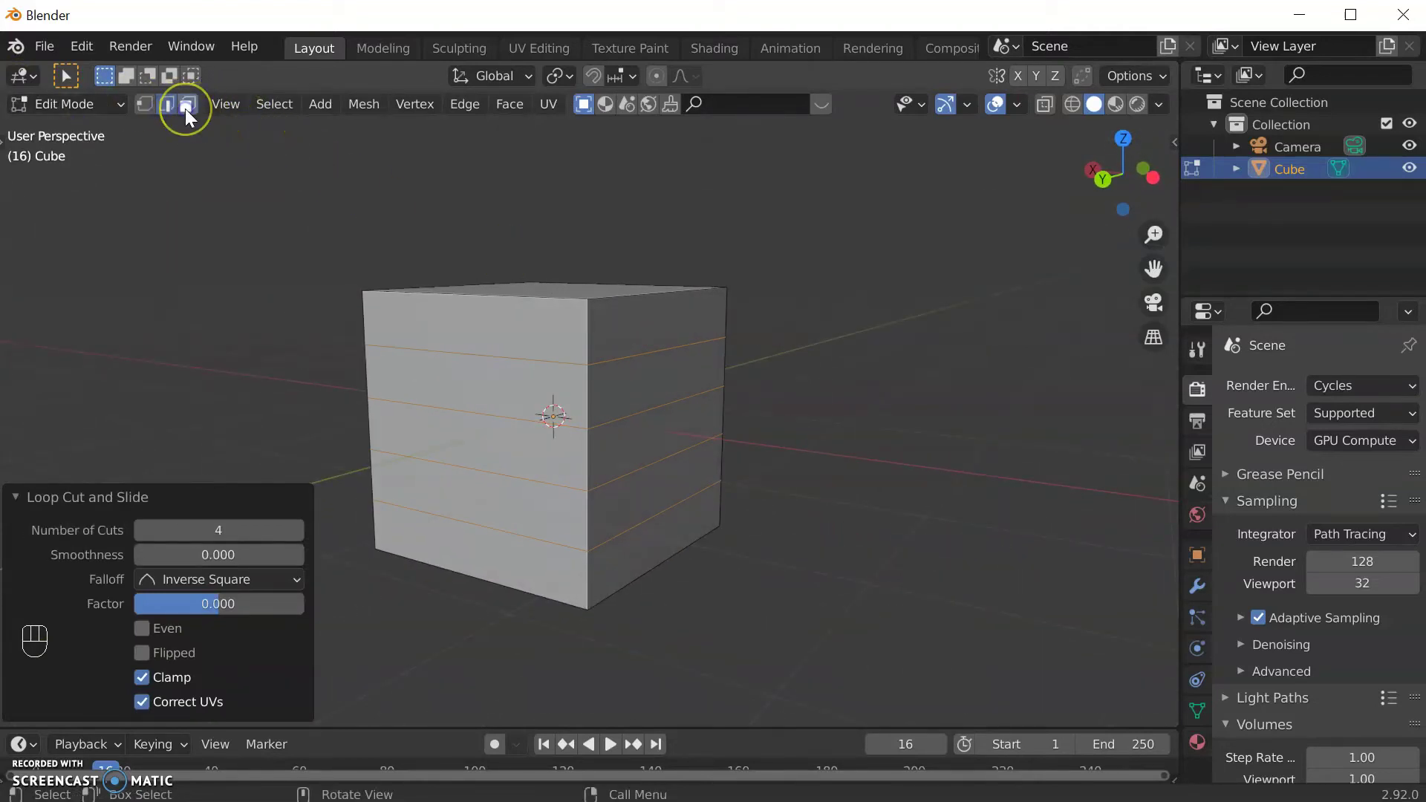
Step: Switch to face selection and pick single strip faces around the cube's sides one by one
left_click(525, 448)
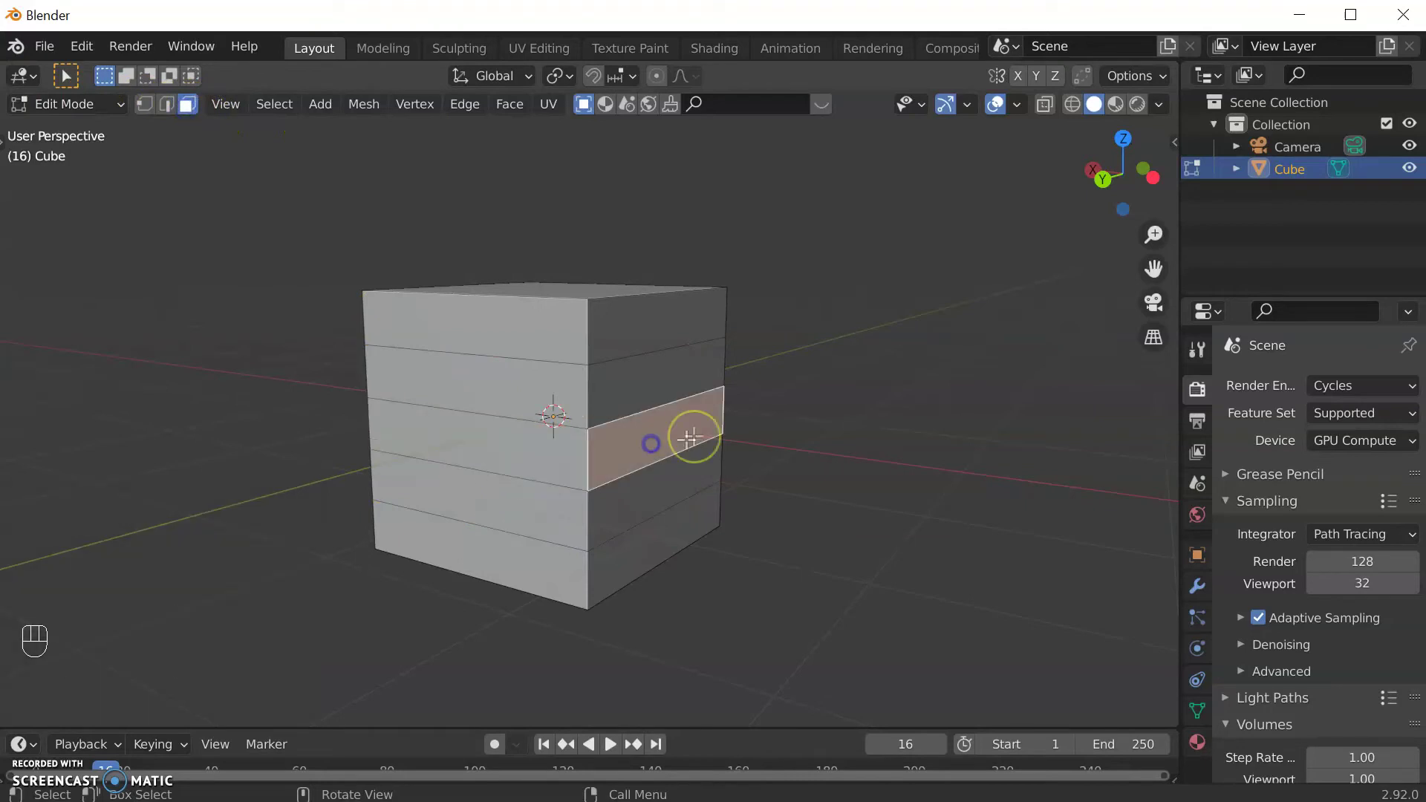
middle_click_drag(690, 438, 403, 457)
left_click(690, 480)
middle_click_drag(812, 462, 544, 502)
left_click(484, 464, "shift")
left_click(542, 324, "alt")
middle_click_drag(543, 326, 513, 435)
Step: Try loop selection on horizontal and vertical face rings, finishing with the whole middle horizontal band selected
left_click(553, 453, "alt")
left_click(553, 505, "alt")
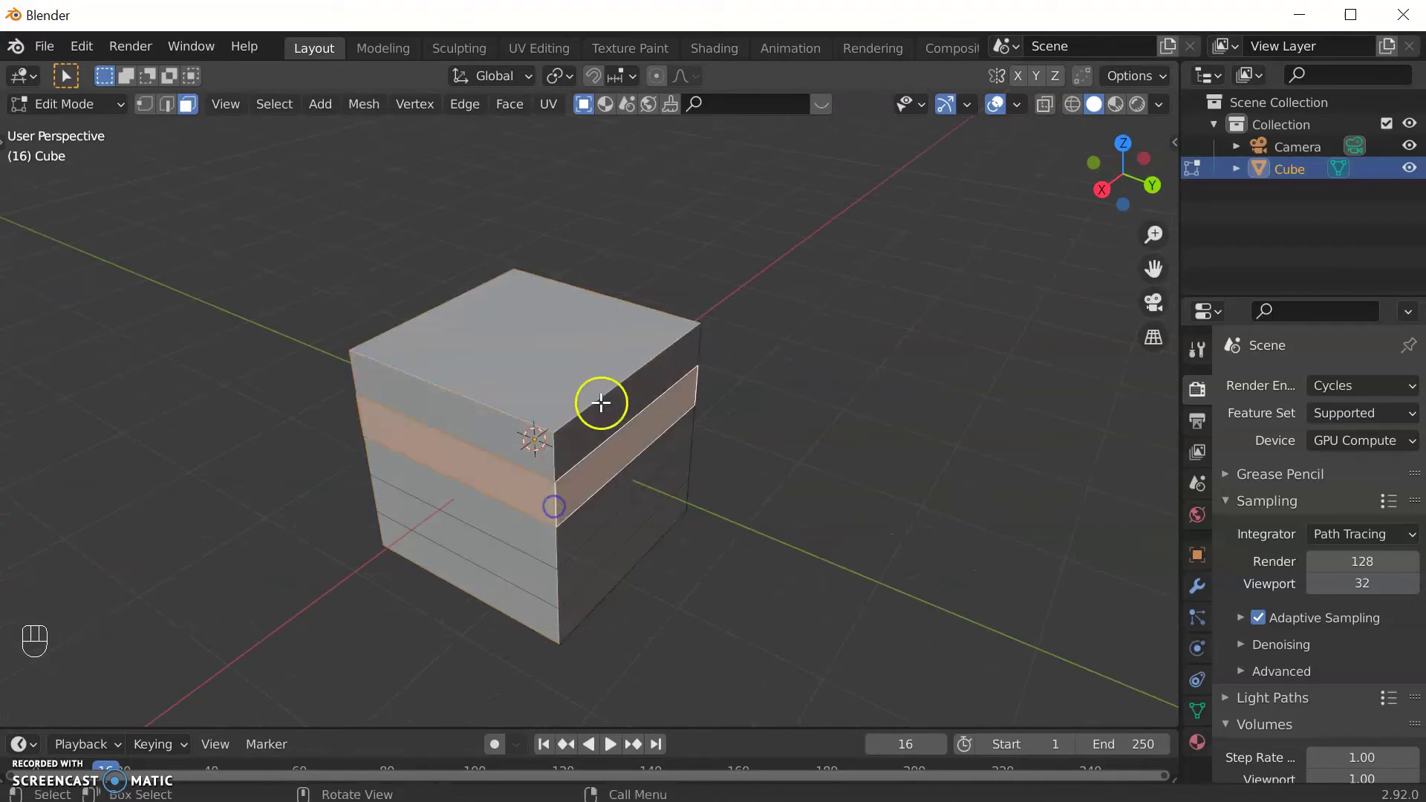
left_click(592, 391, "alt")
left_click(541, 526, "alt")
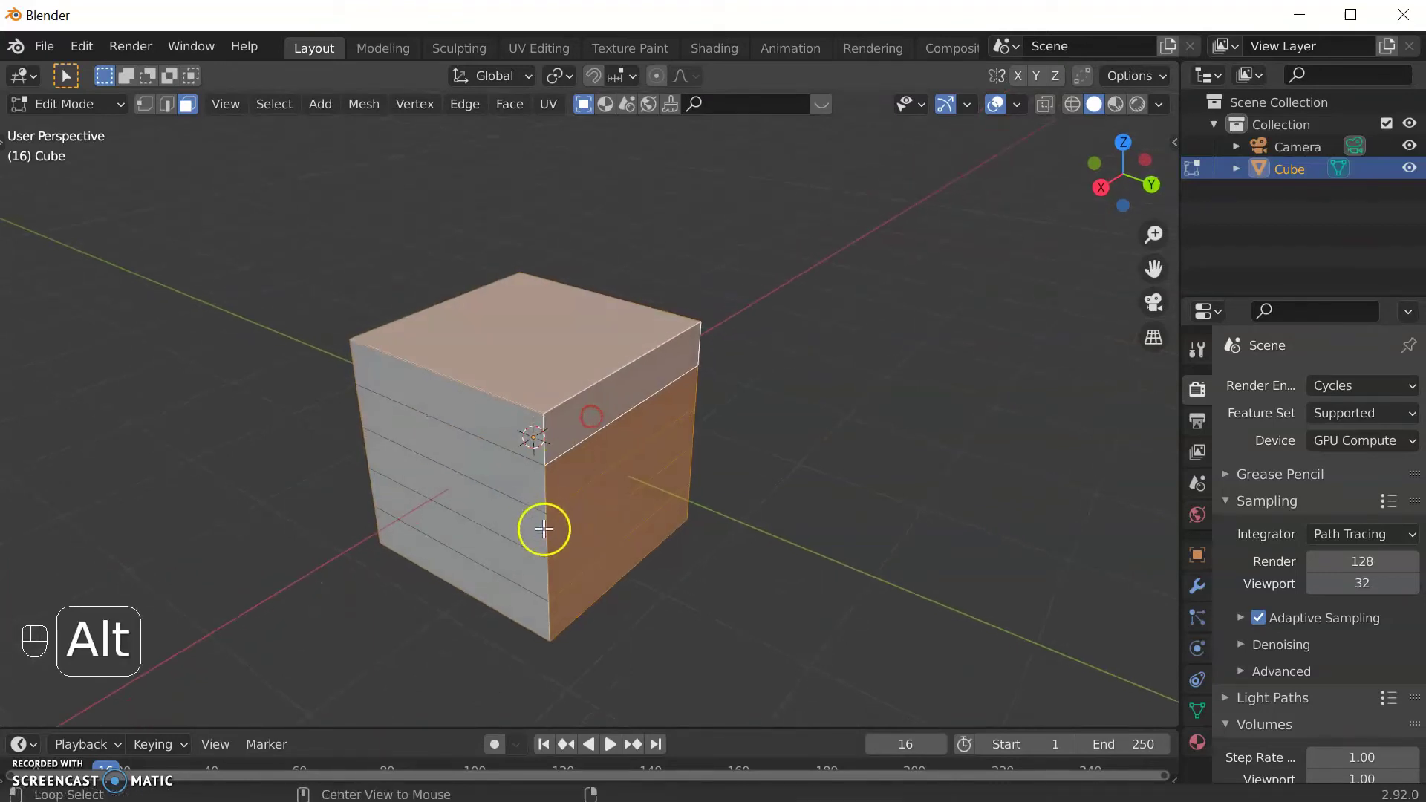
middle_click_drag(688, 573, 808, 566)
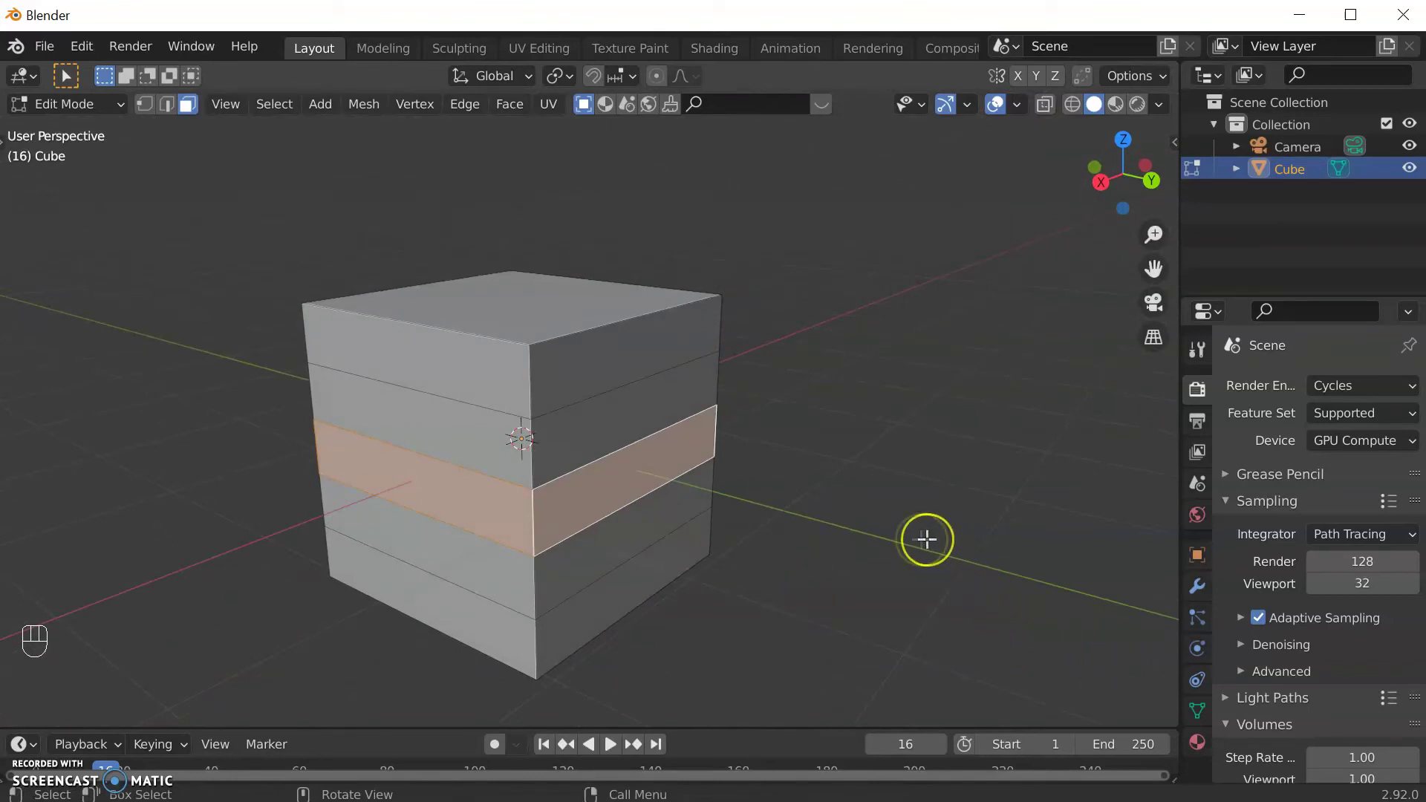
Step: Extrude the selected middle band and scale the new faces inward to 0.895 to form a groove
key("e")
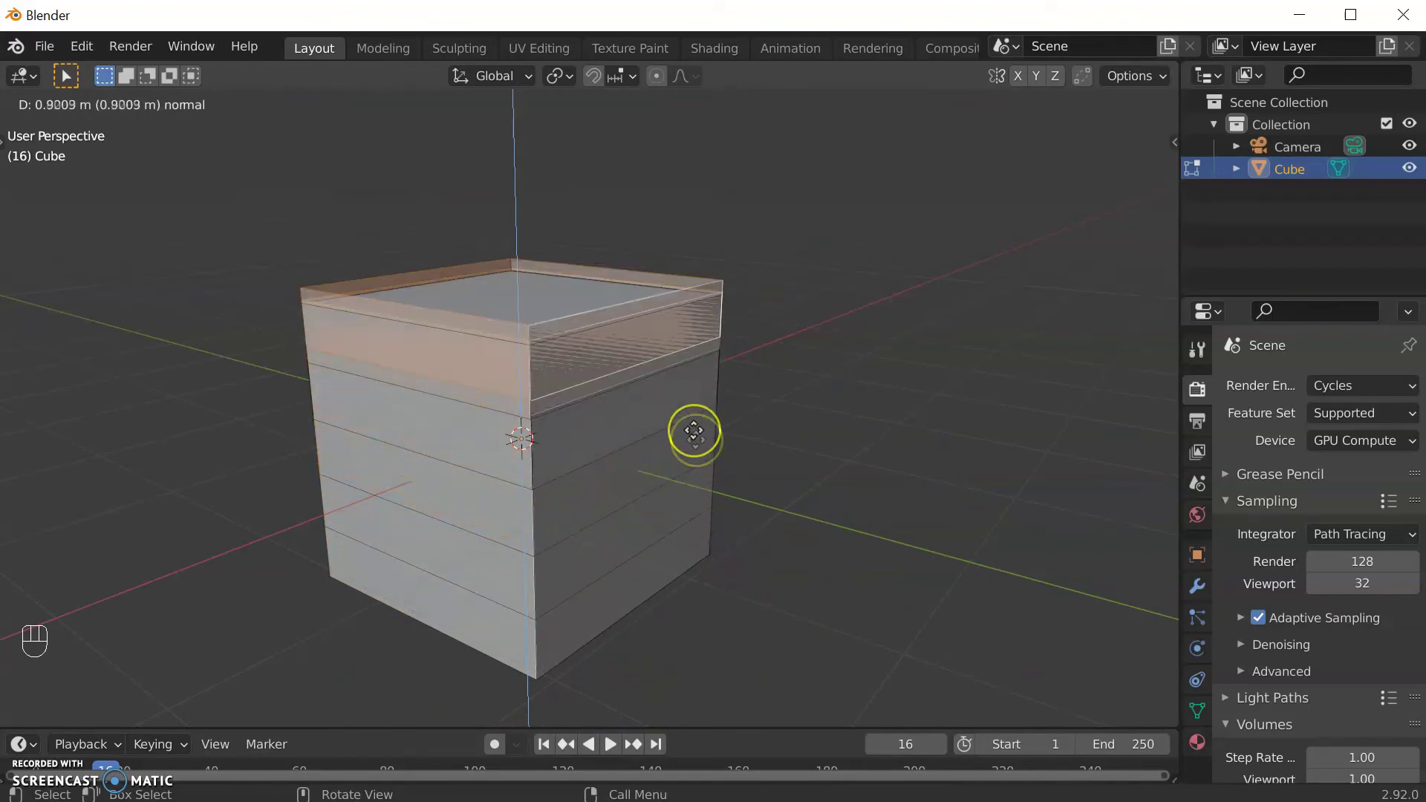
left_click(724, 550)
key("s")
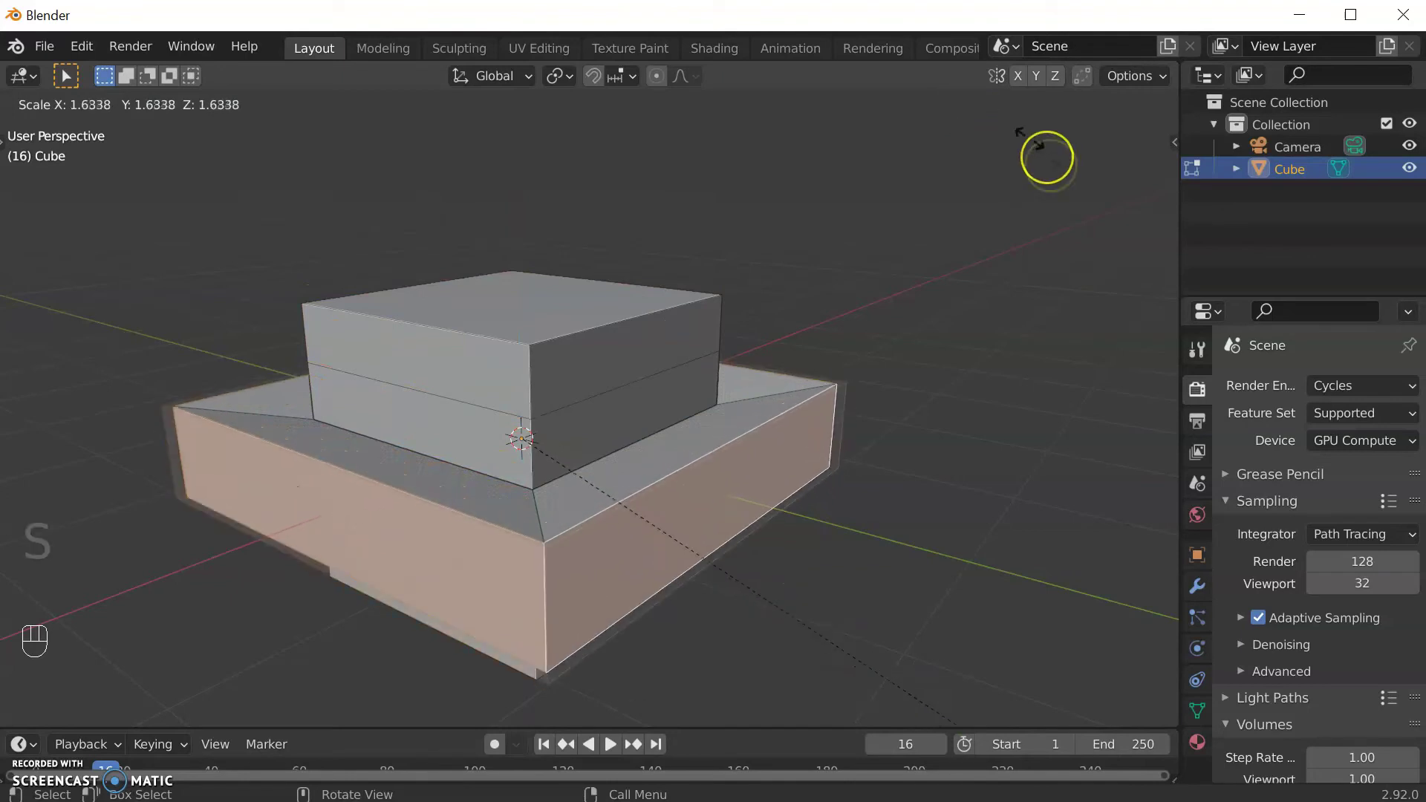
left_click(803, 621)
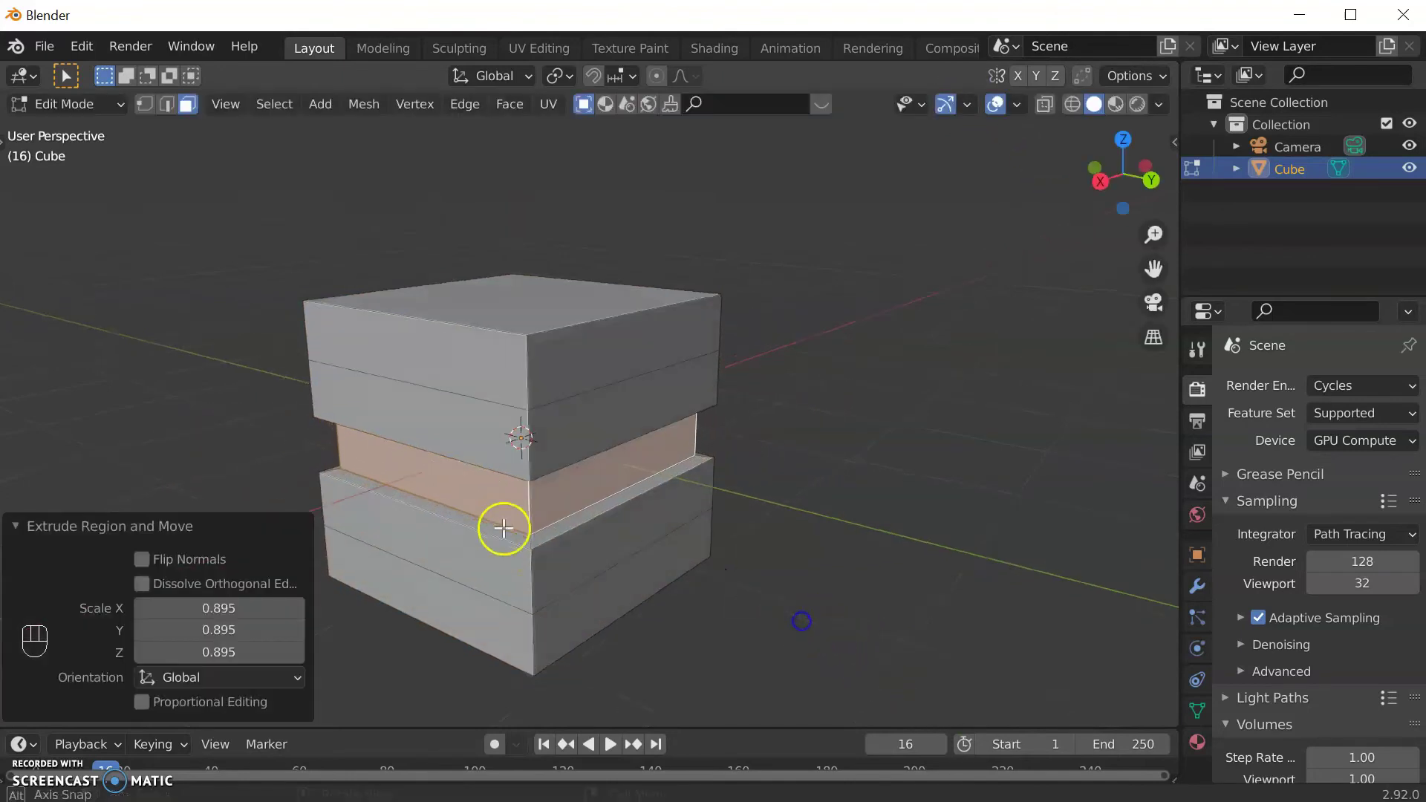
Step: Switch to edge selection, select the four edges around the top face and scale them to 0.805
middle_click_drag(503, 528, 500, 488)
left_click(540, 588)
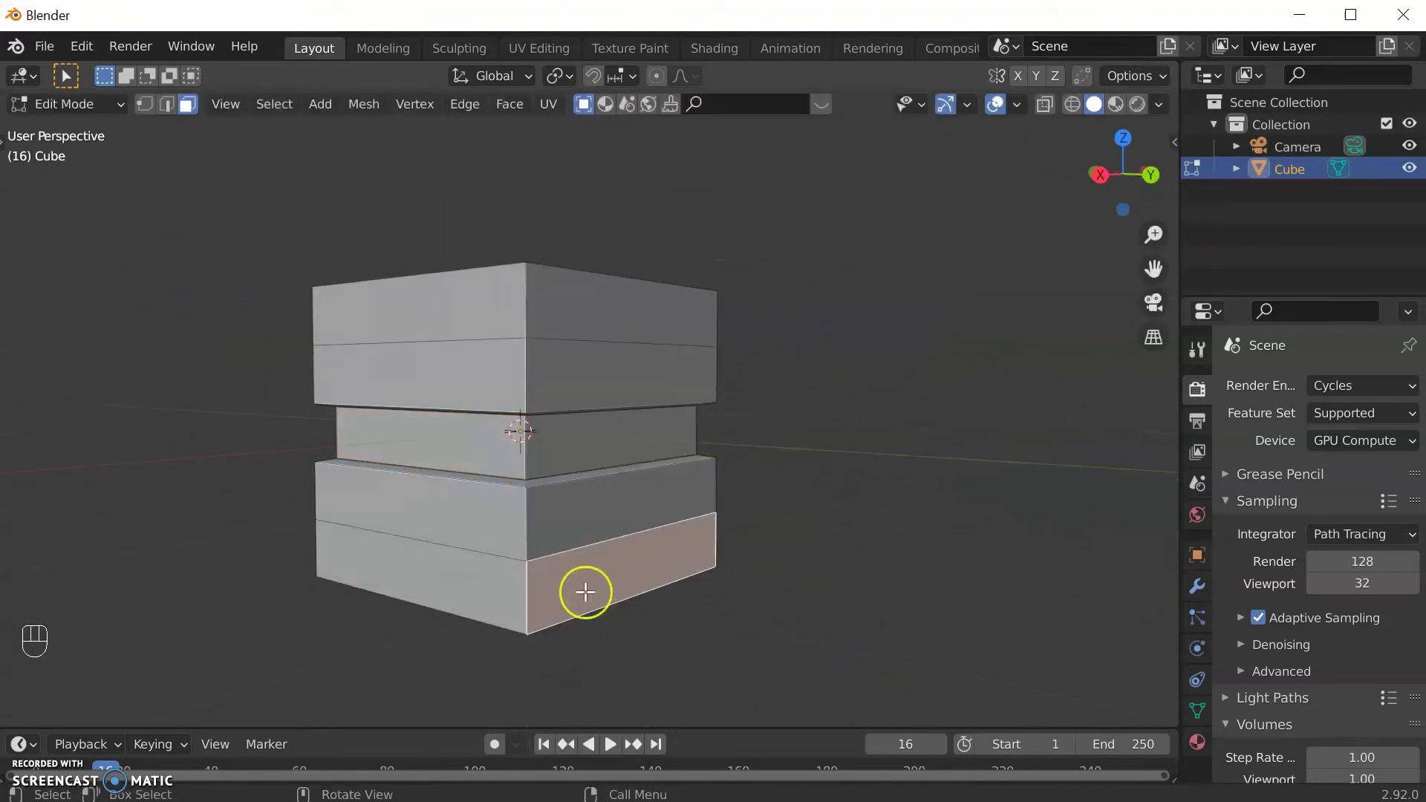
left_click(166, 104)
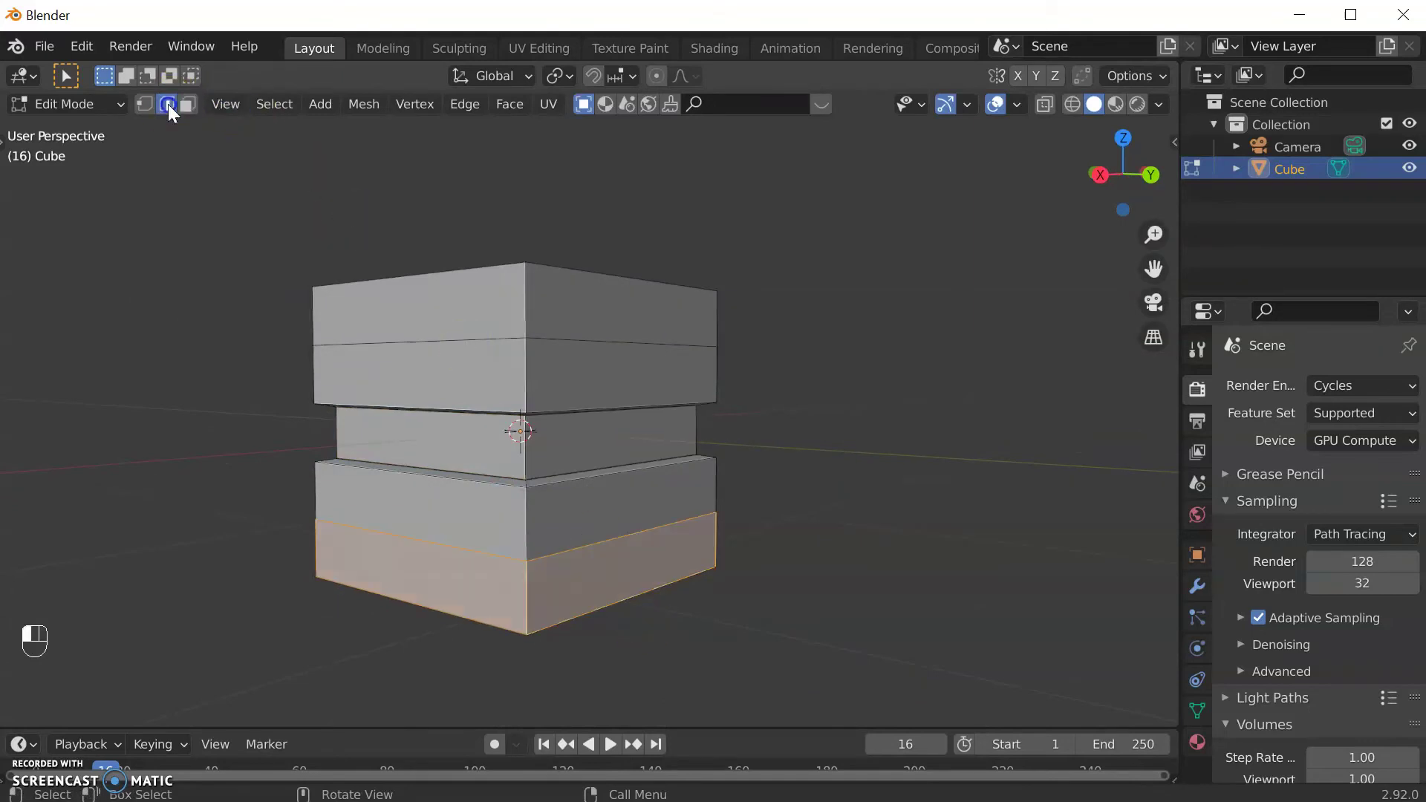
left_click(520, 271, "alt")
middle_click_drag(577, 296, 633, 361)
left_click(476, 350, "alt")
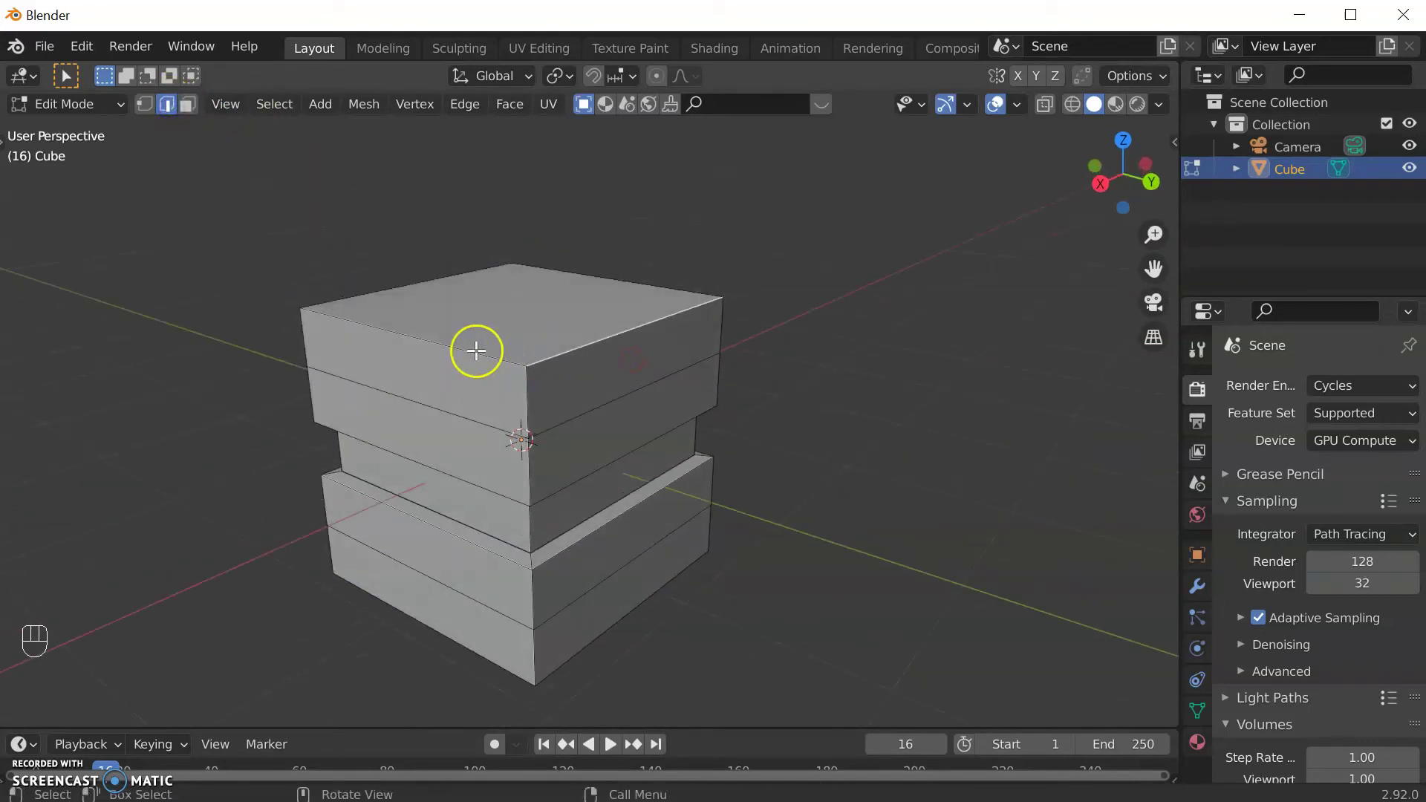
left_click(459, 292, "shift")
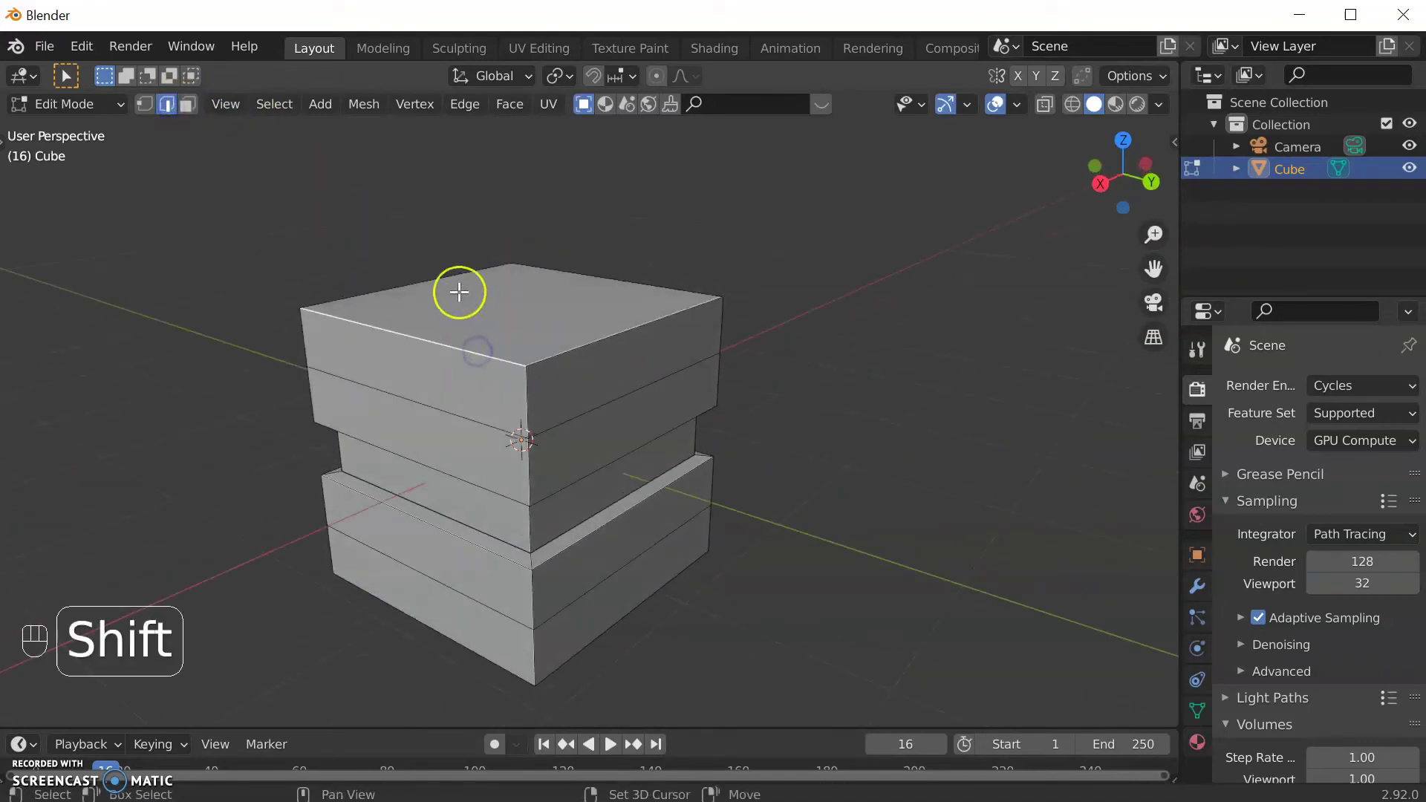
left_click(624, 331, "shift")
key("s")
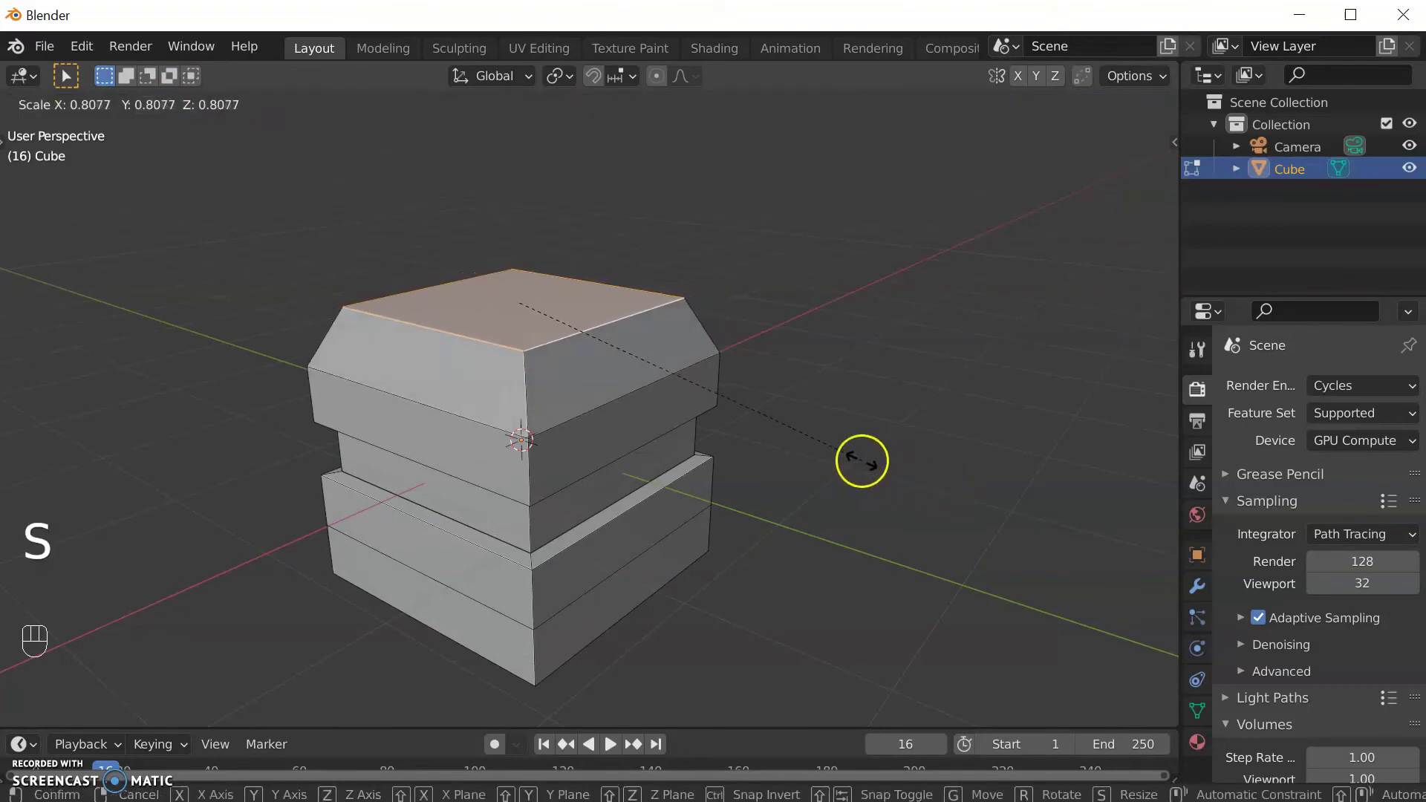
left_click(860, 462)
Step: Add two vertical loop cuts in each horizontal direction through the body with a slide factor of 0
middle_click_drag(859, 462, 596, 484)
key("ctrl+r")
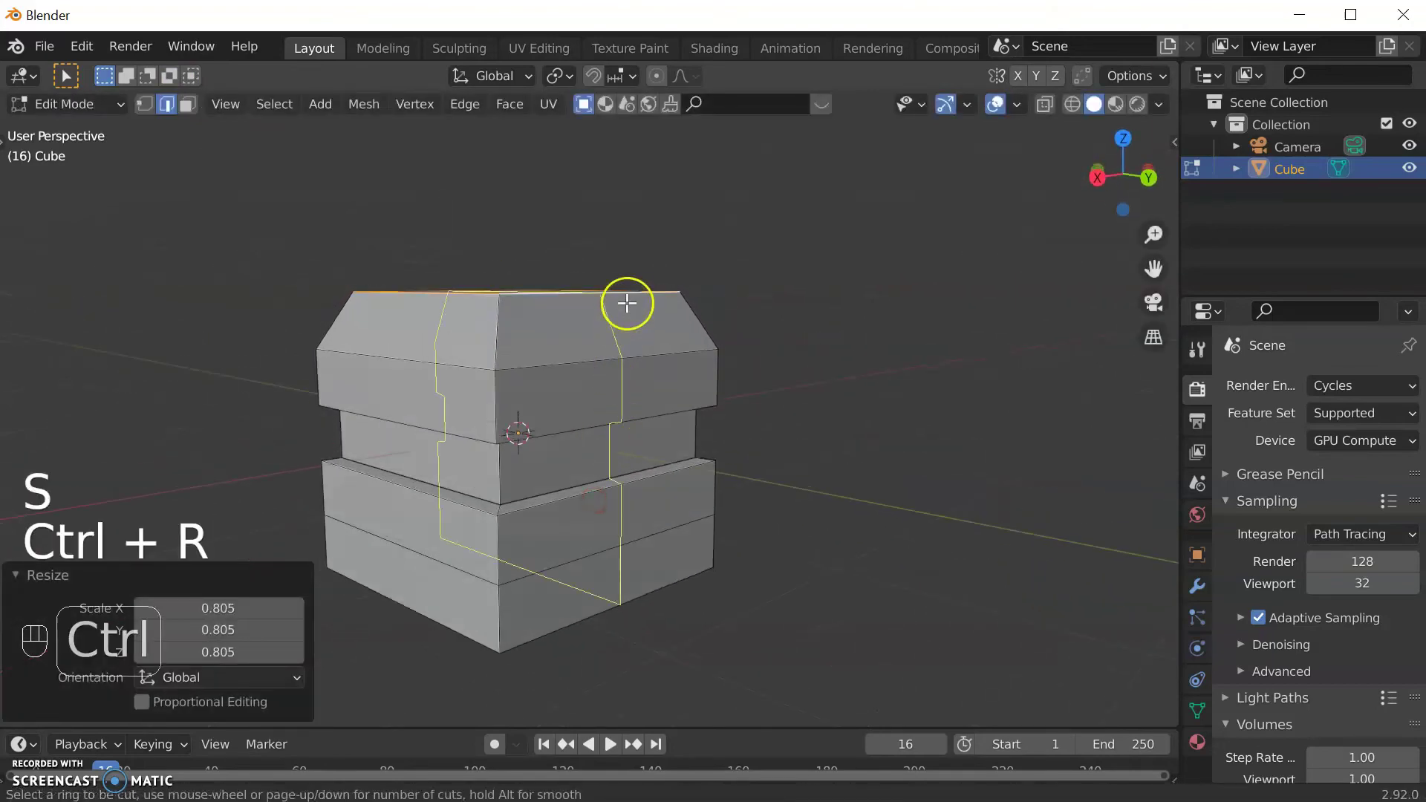
scroll(621, 307, "up", 1)
left_click(621, 306)
right_click(621, 306)
middle_click_drag(621, 307, 408, 408)
key("ctrl+r")
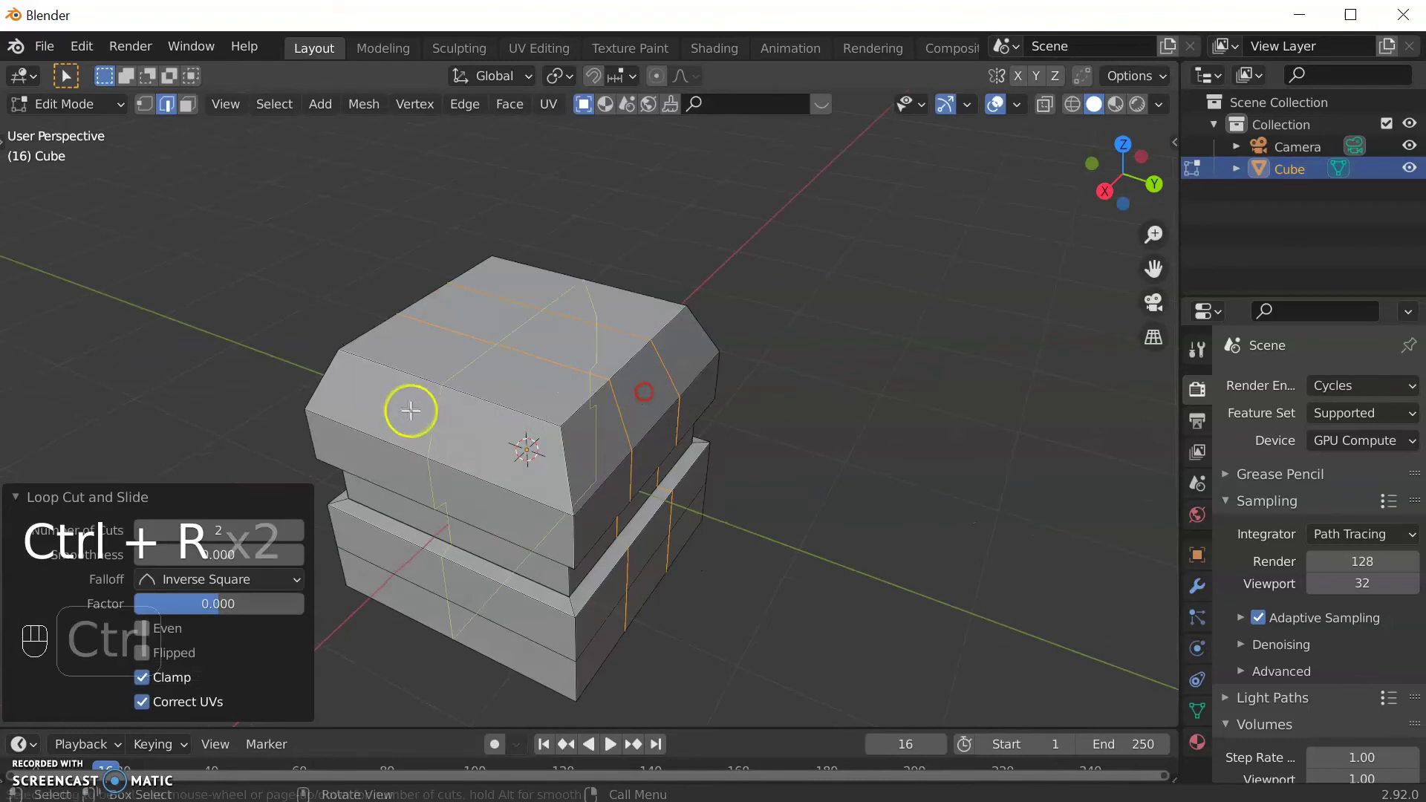
left_click(408, 408)
right_click(409, 408)
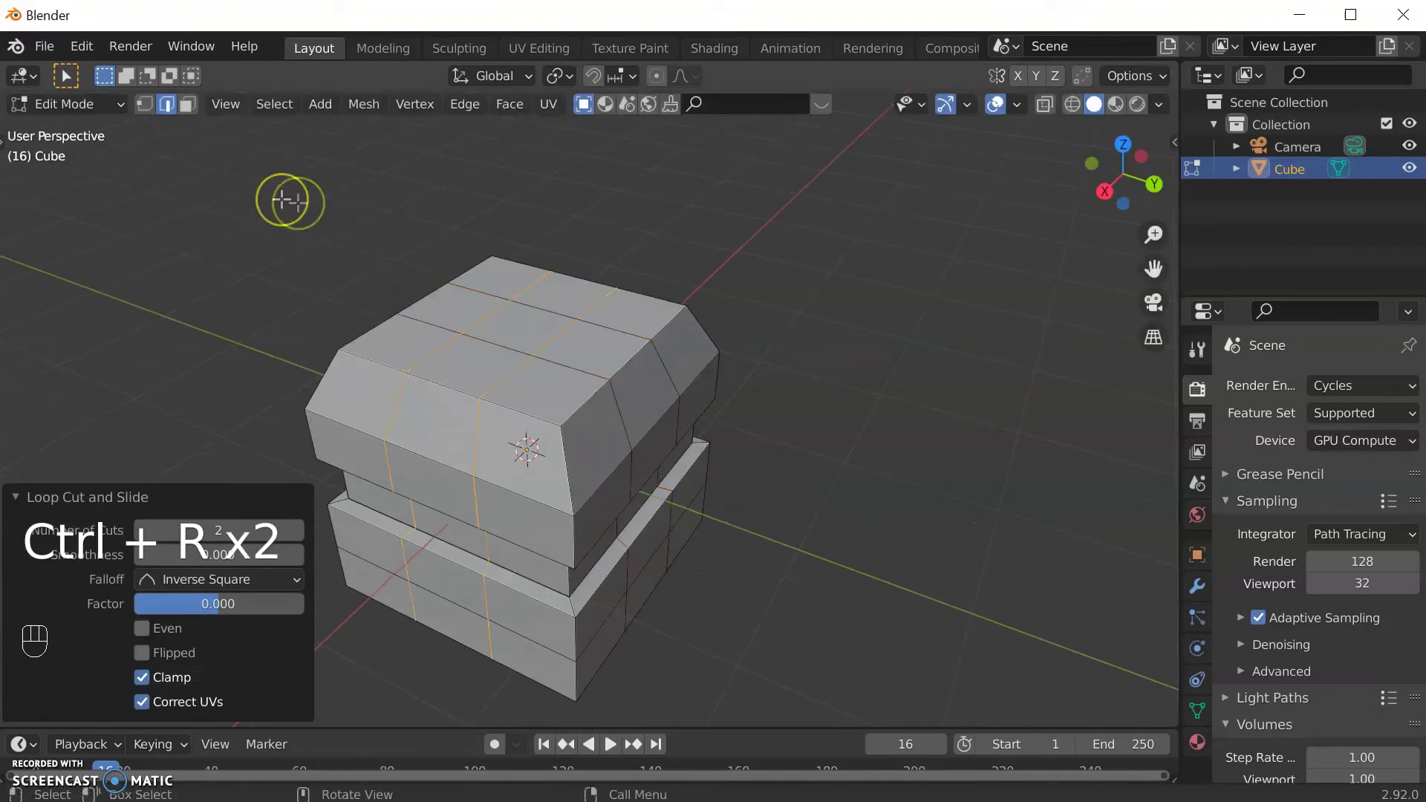
Step: Using face selection, extrude the centre face of the top about 0.19 m upward and scale it smaller
left_click(531, 340)
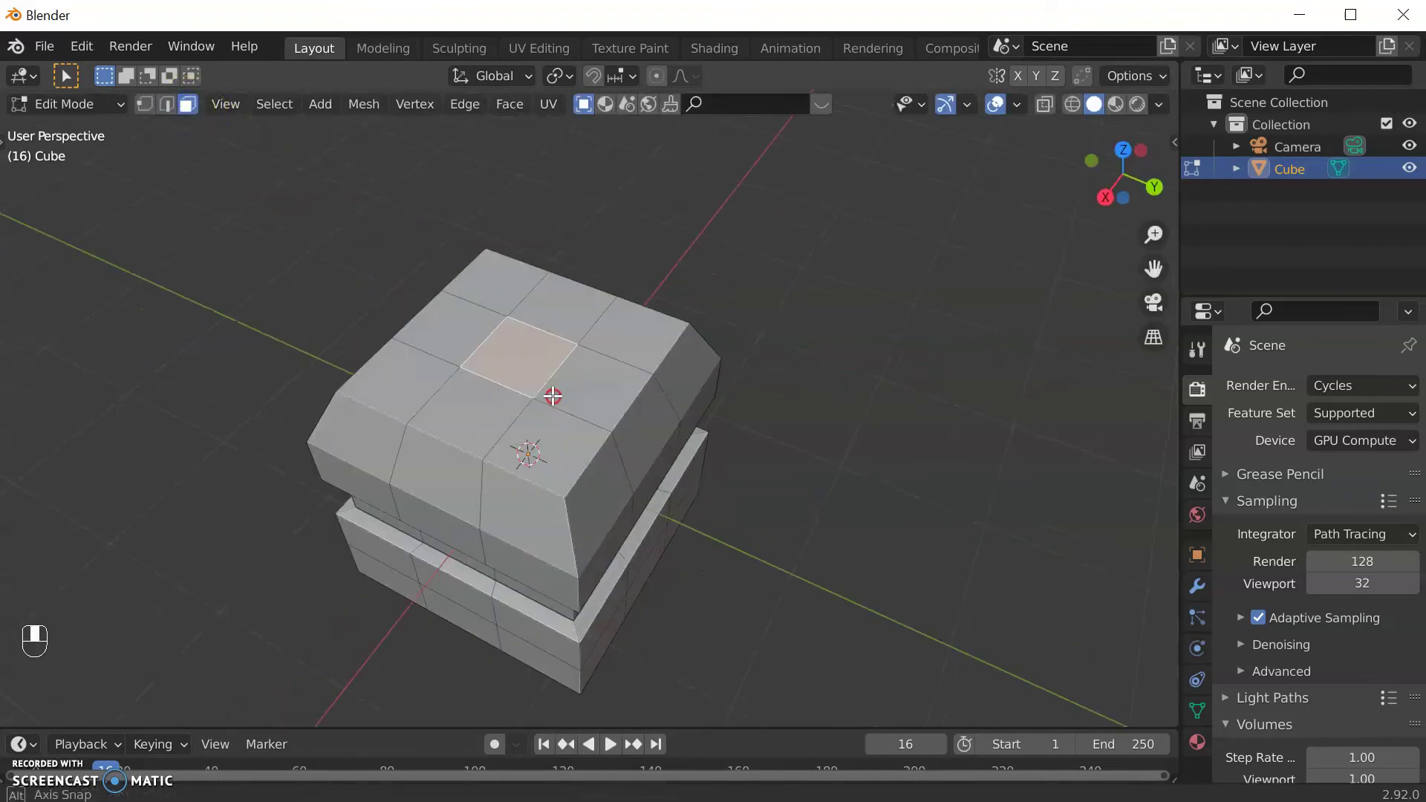
key("e")
left_click(806, 503)
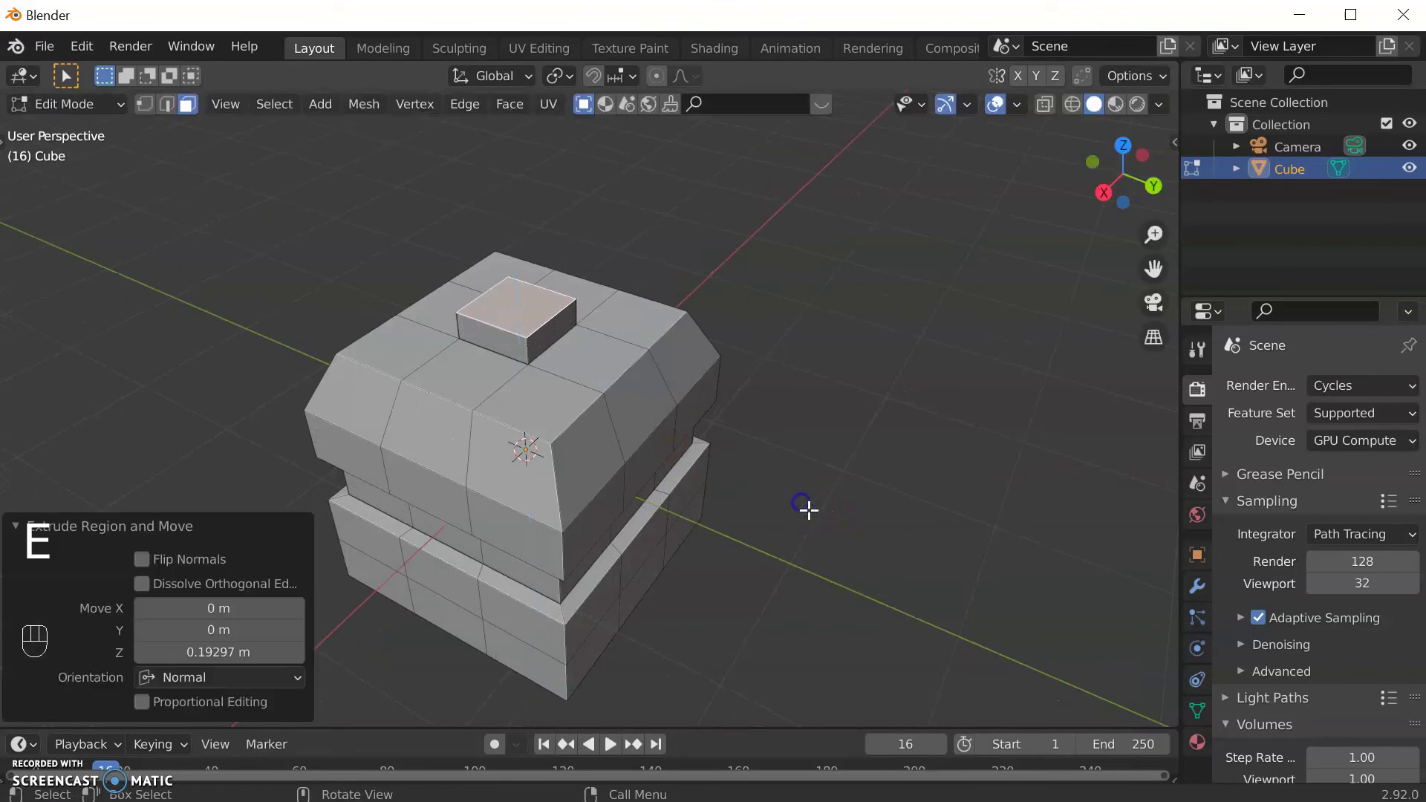
key("s")
left_click(713, 468)
Step: Loop-select the lowest horizontal face band, extrude it and scale it outward in X and Y only, locking Z
key("Tab")
middle_click_drag(660, 507, 423, 346)
scroll(700, 510, "up", 3)
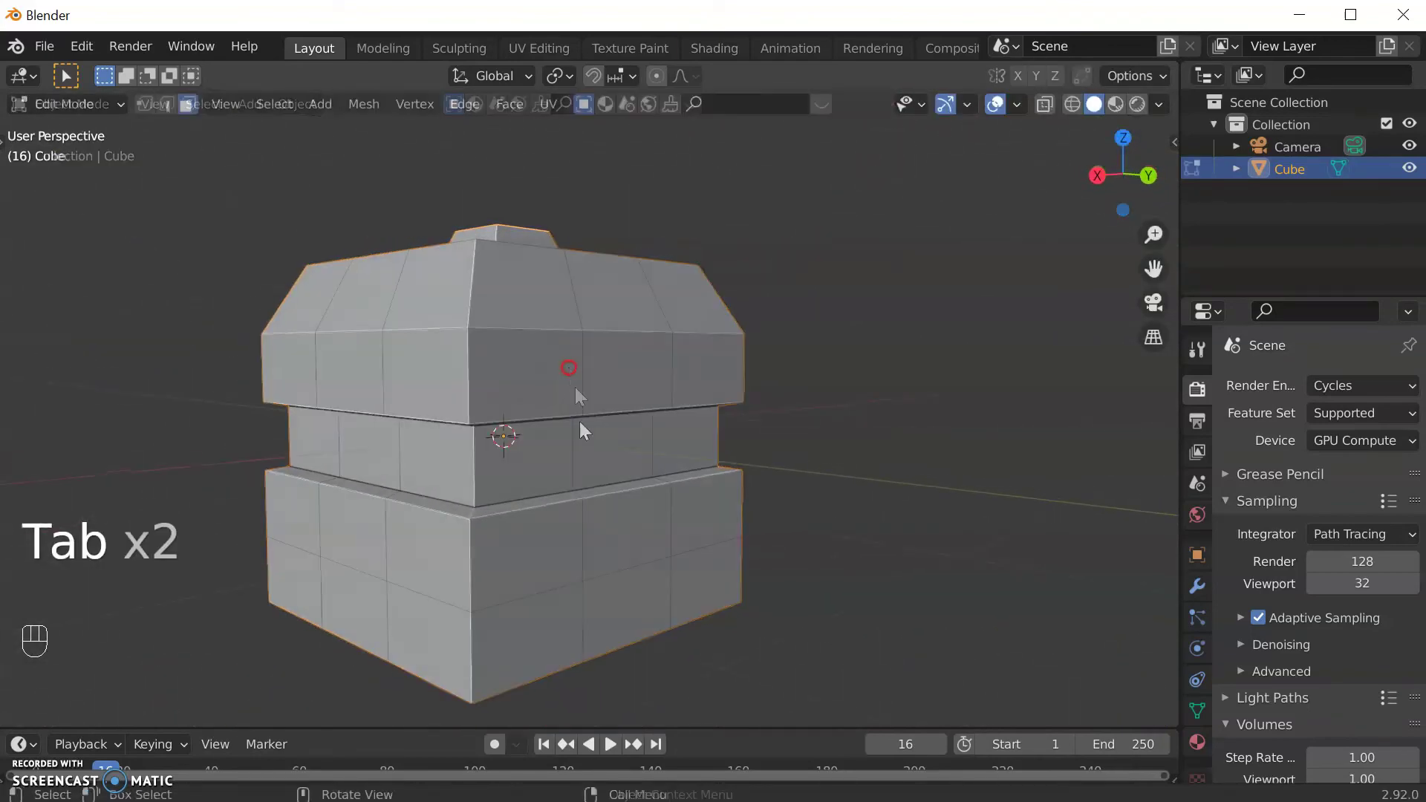
left_click(545, 677, "alt")
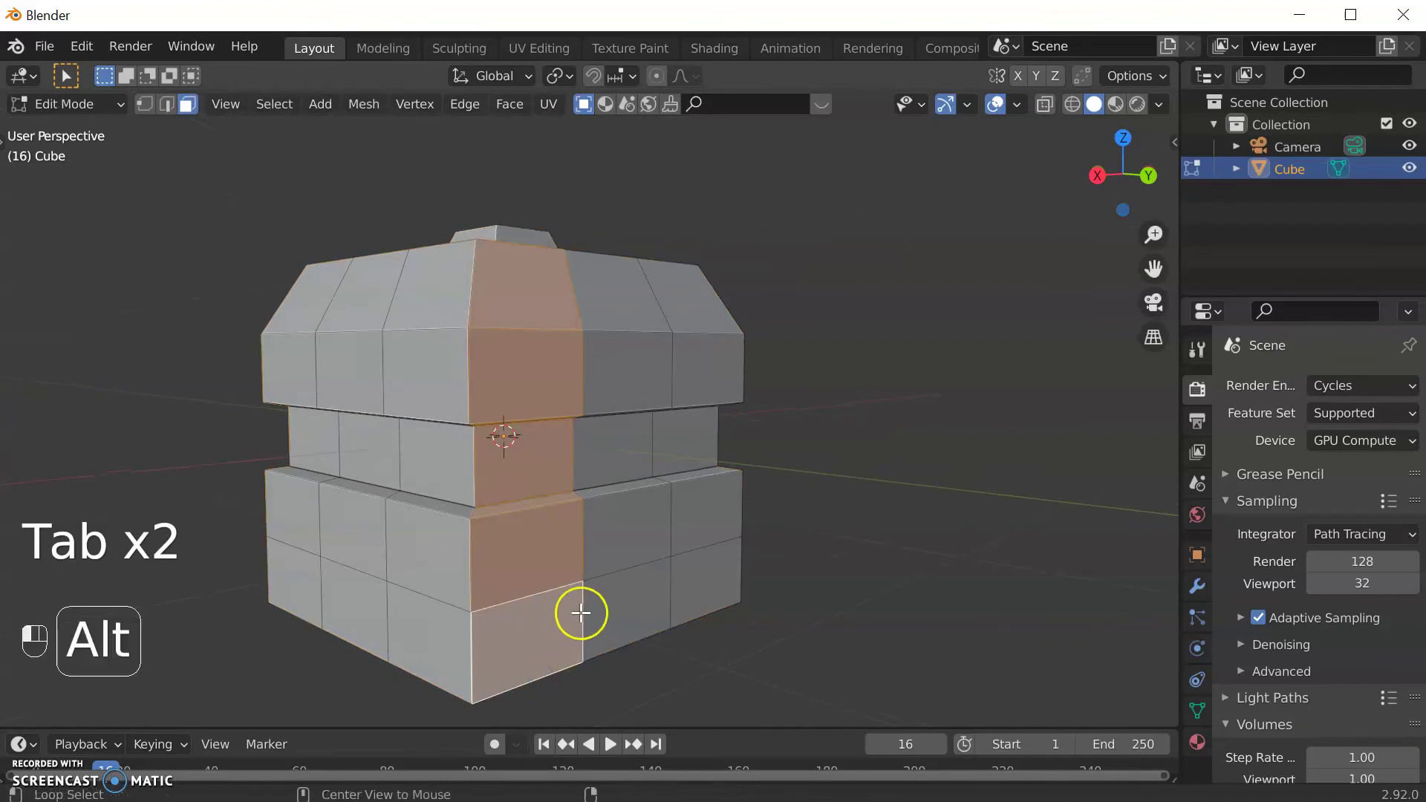
left_click(629, 610, "alt")
key("e")
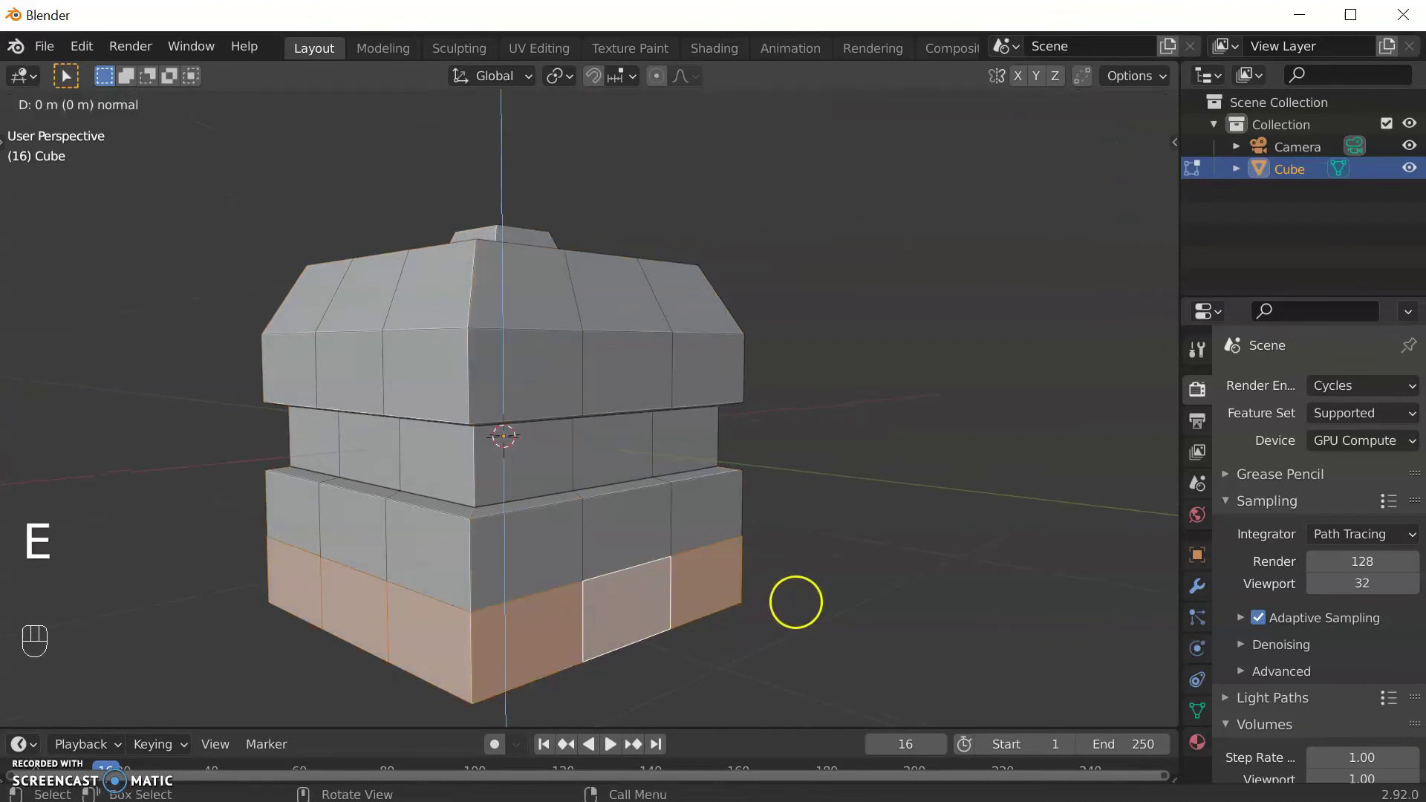
key("s")
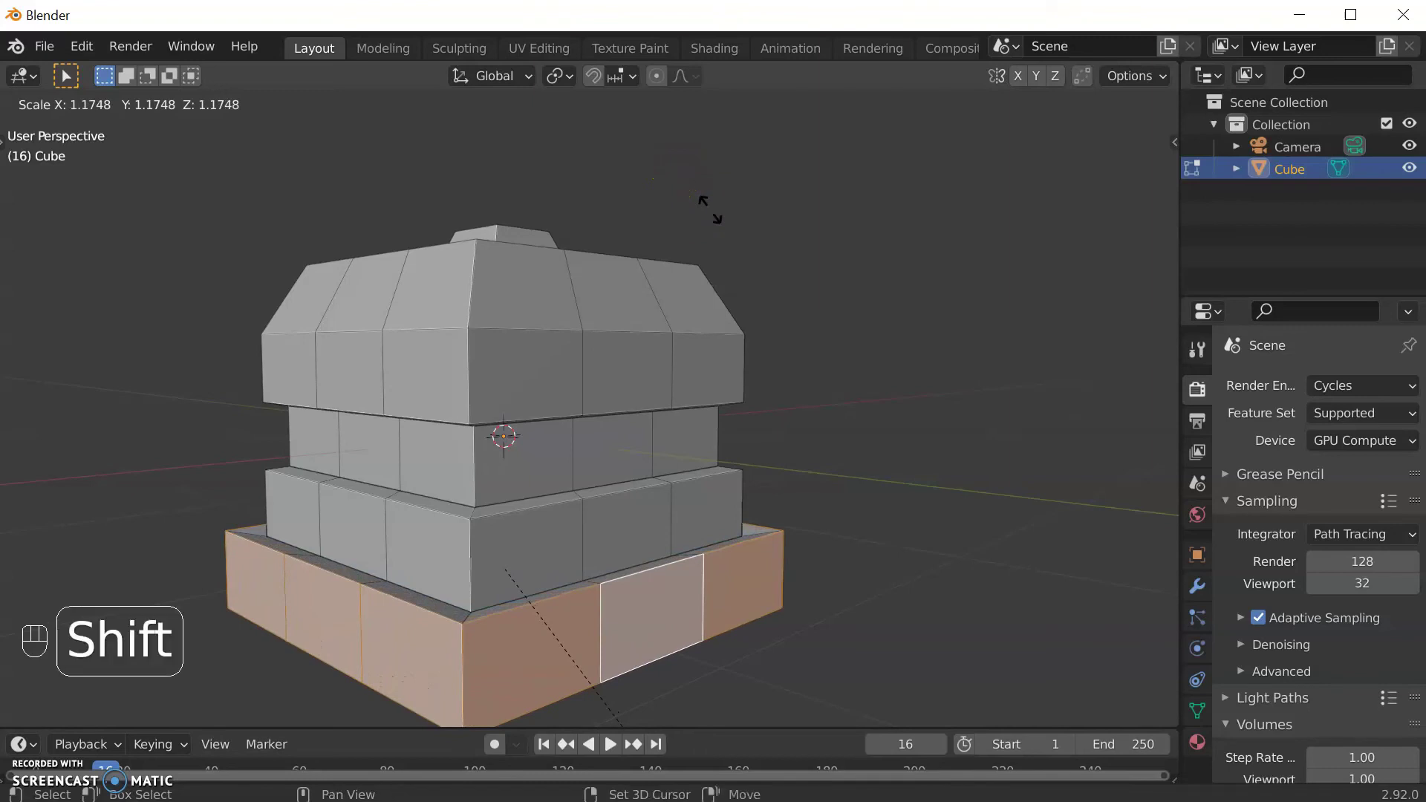
key("shift+z")
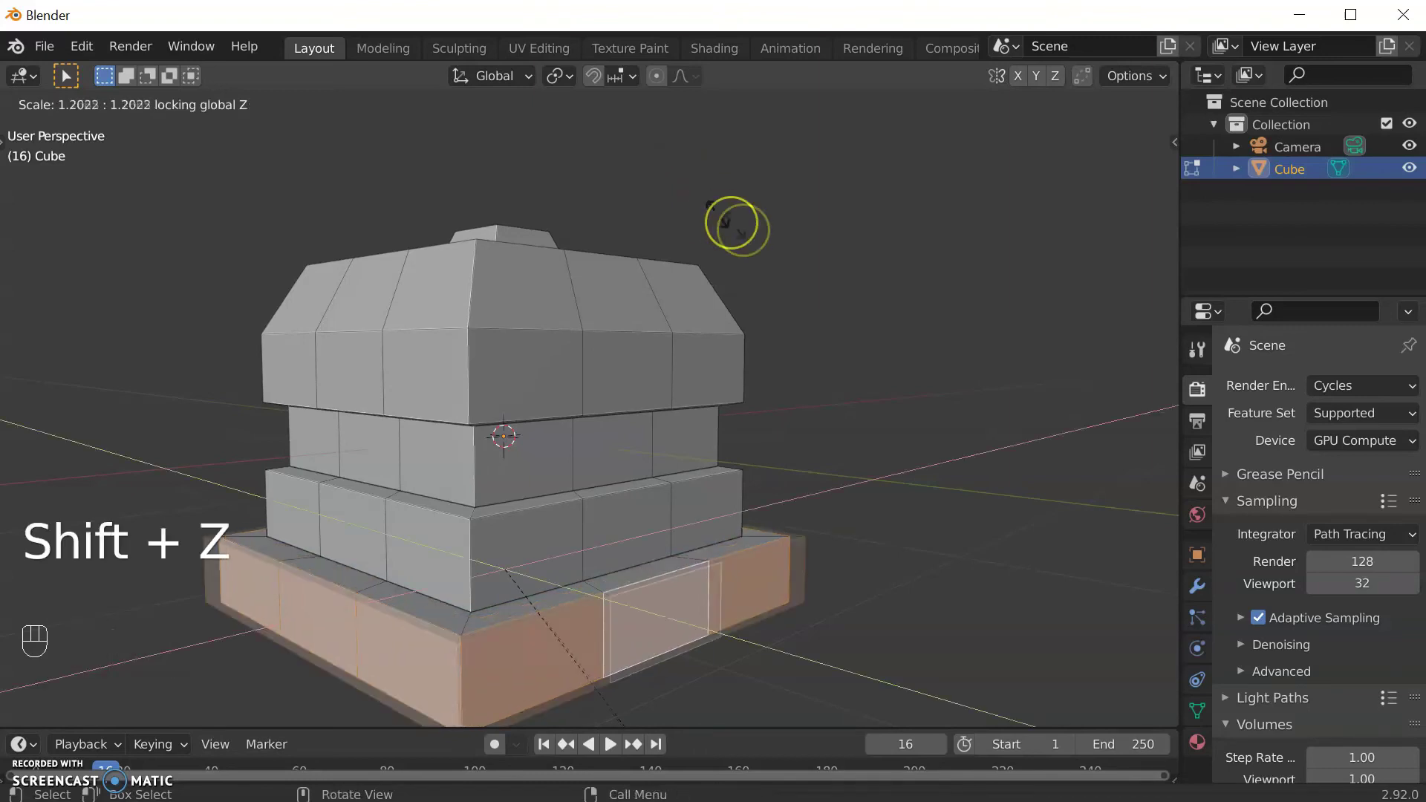
left_click(560, 379)
Step: Return to Object Mode and examine the whole shape from several angles
scroll(713, 438, "down", 3)
key("Tab")
middle_click_drag(732, 462, 423, 208)
scroll(658, 373, "down", 2)
middle_click_drag(423, 208, 622, 177)
scroll(595, 213, "down", 3)
middle_click_drag(584, 231, 637, 223)
middle_click_drag(637, 223, 653, 222)
middle_click_drag(654, 221, 606, 232, "shift")
scroll(691, 236, "up", 2)
mouse_move(606, 232)
middle_mouse_down("shift")
mouse_move(546, 226)
mouse_move(603, 242)
middle_mouse_up("shift")
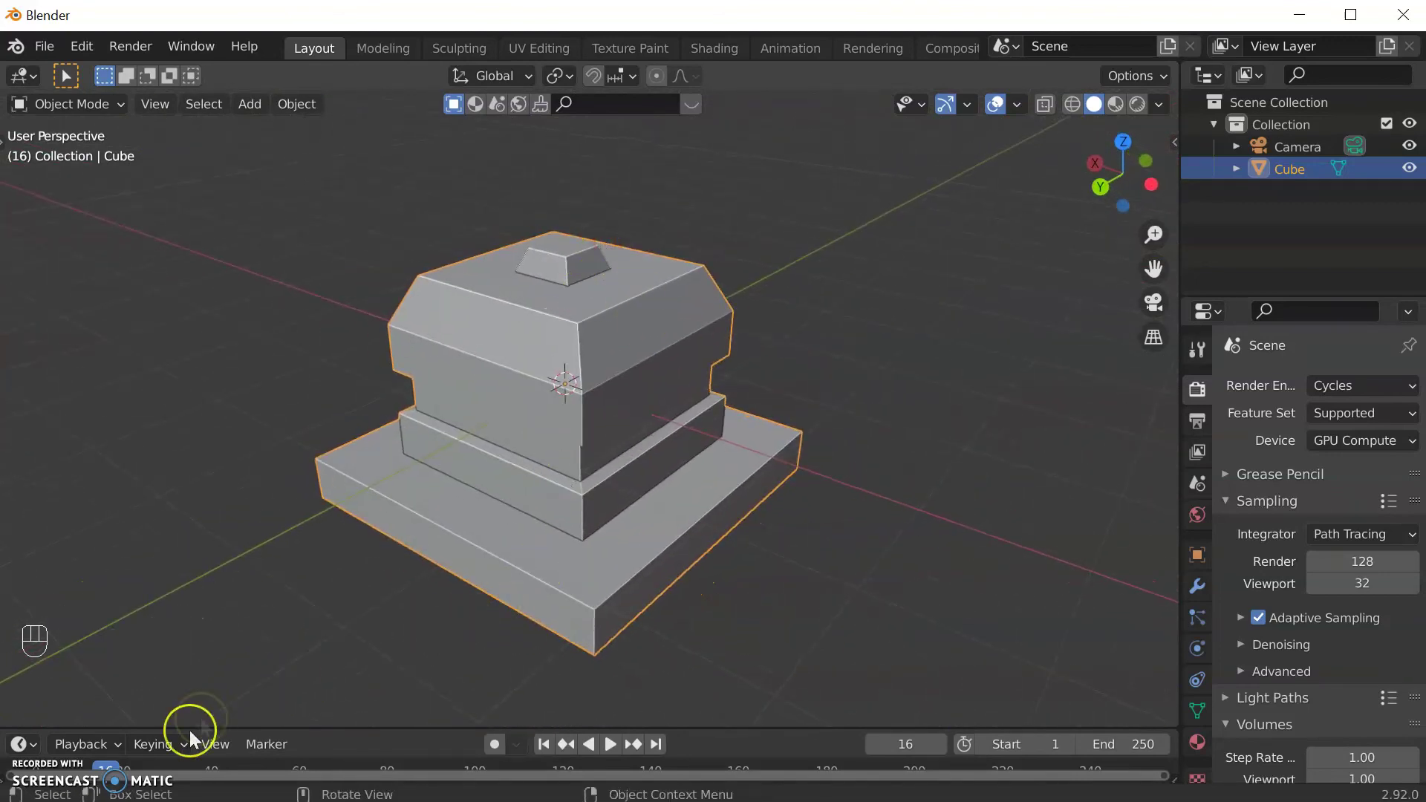